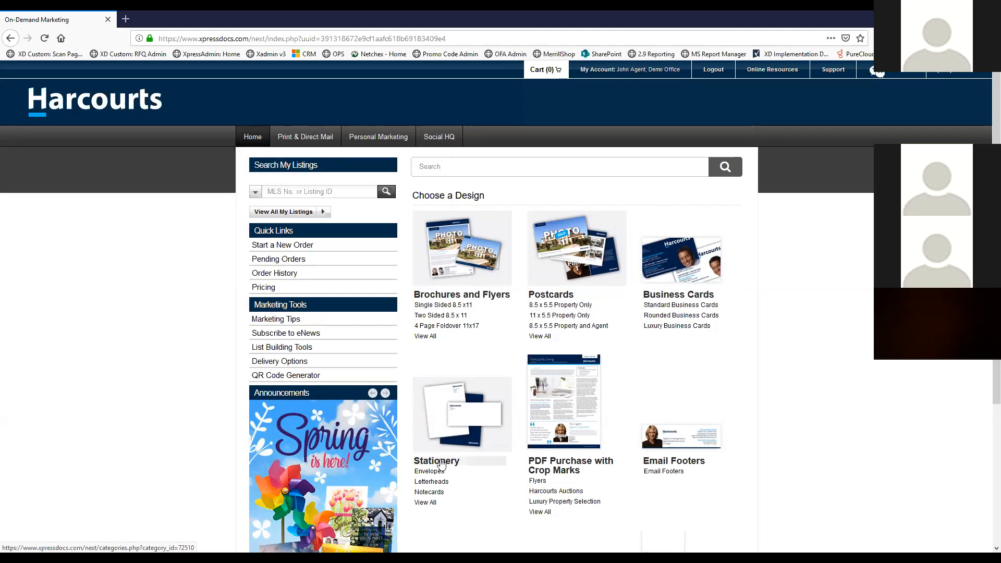
Review the list of pending orders, then return to the home page
{"action": "scroll", "coordinate": [561, 346], "scroll_direction": "down", "scroll_amount": 1}
{"action": "scroll", "coordinate": [560, 346], "scroll_direction": "down", "scroll_amount": 3}
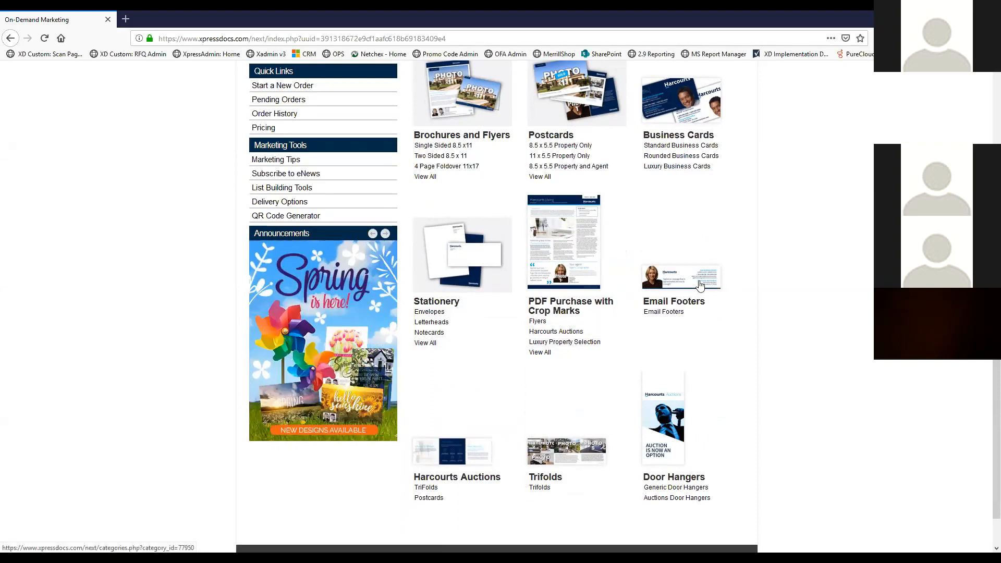
{"action": "scroll", "coordinate": [615, 365], "scroll_direction": "down", "scroll_amount": 2}
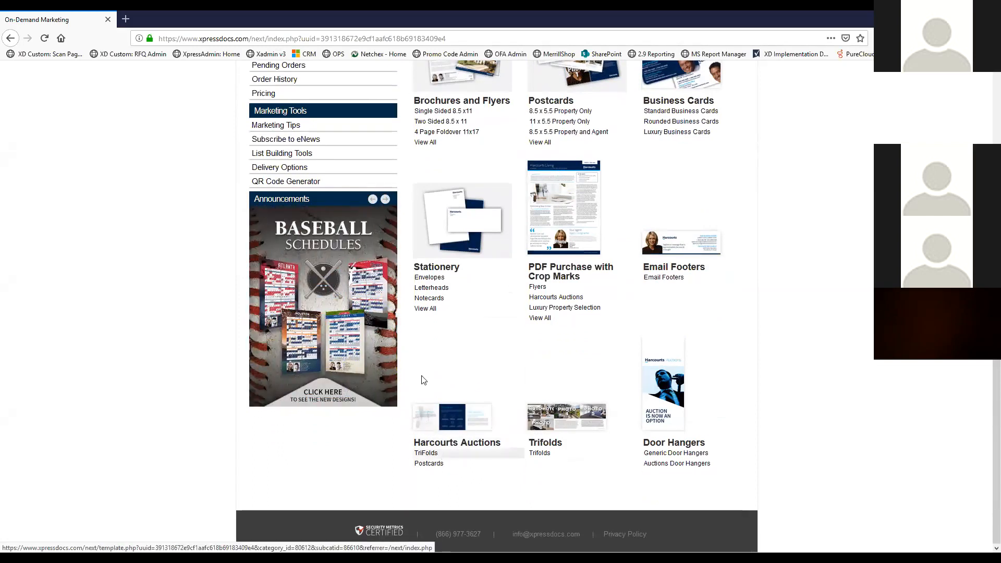
{"action": "scroll", "coordinate": [462, 341], "scroll_direction": "up", "scroll_amount": 1}
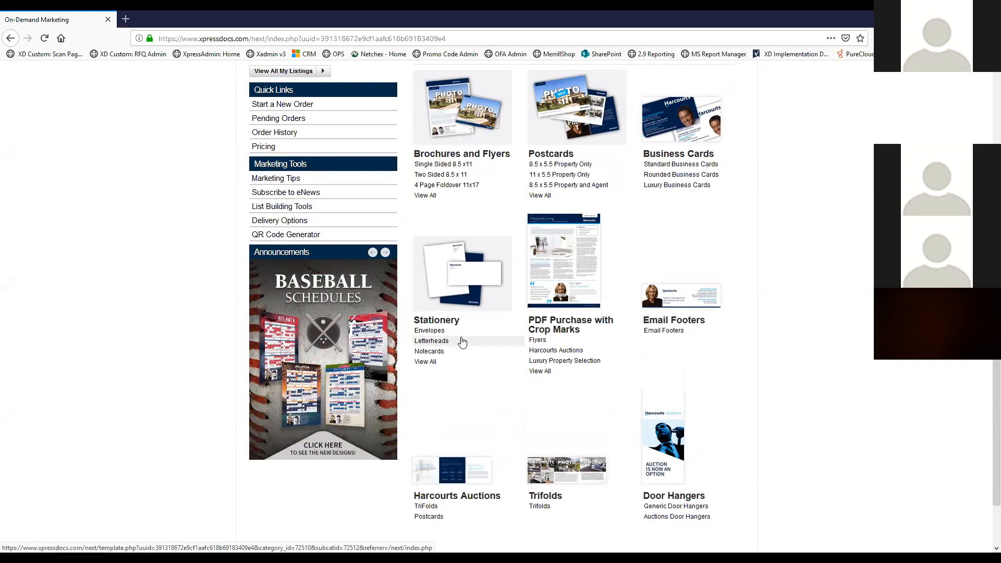
{"action": "scroll", "coordinate": [462, 342], "scroll_direction": "up", "scroll_amount": 3}
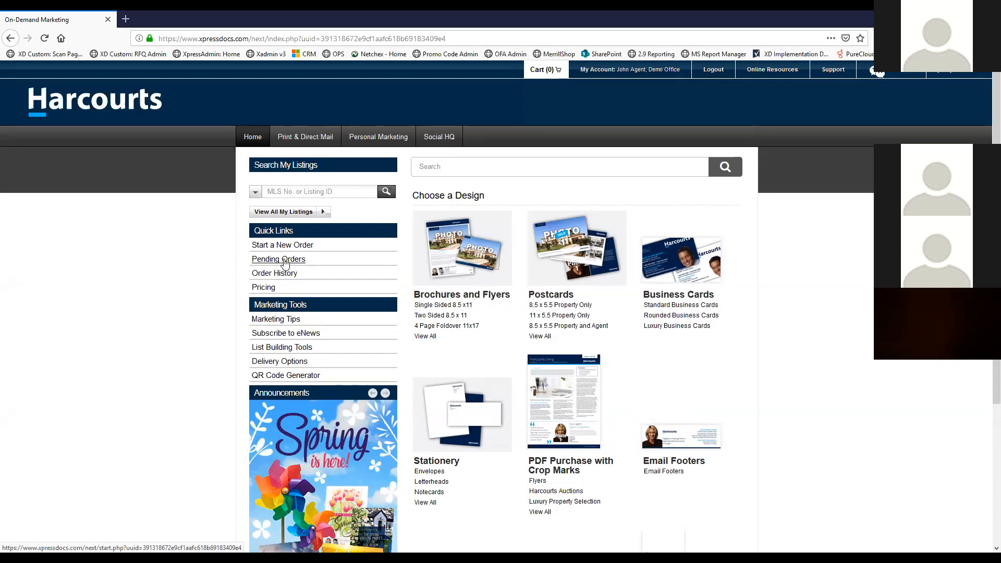
{"action": "left_click", "coordinate": [285, 262]}
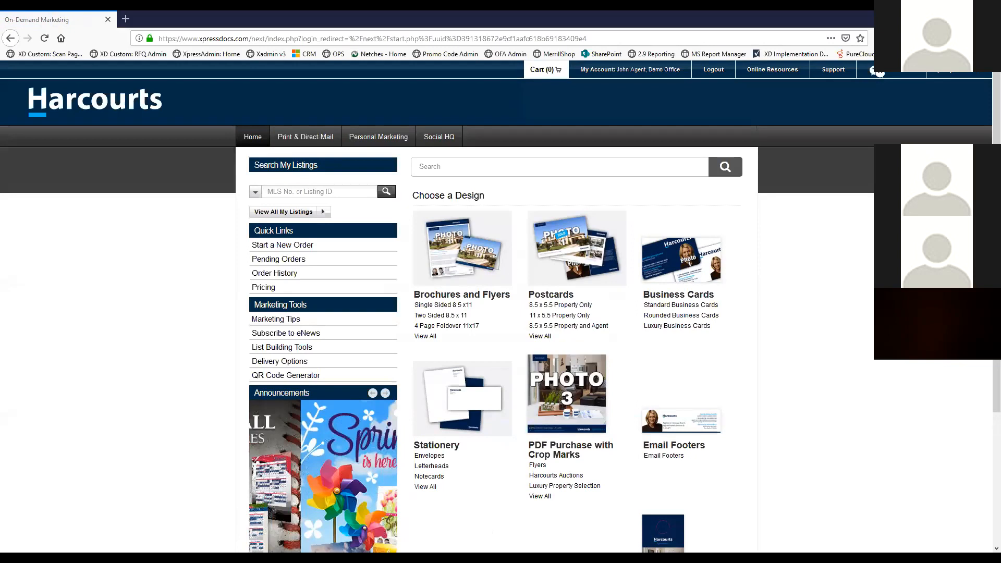
{"action": "left_click", "coordinate": [295, 259]}
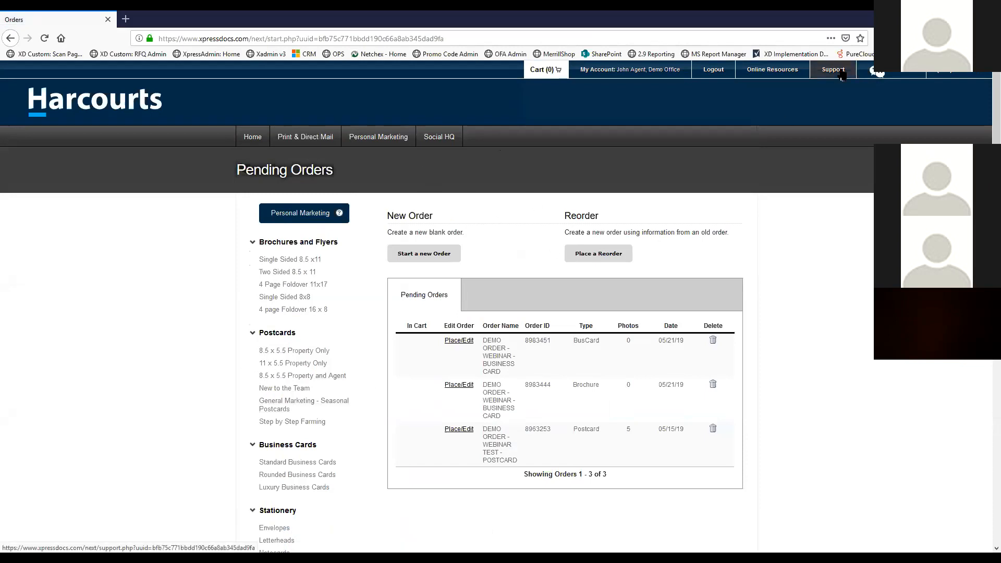
{"action": "scroll", "coordinate": [519, 208], "scroll_direction": "down", "scroll_amount": 2}
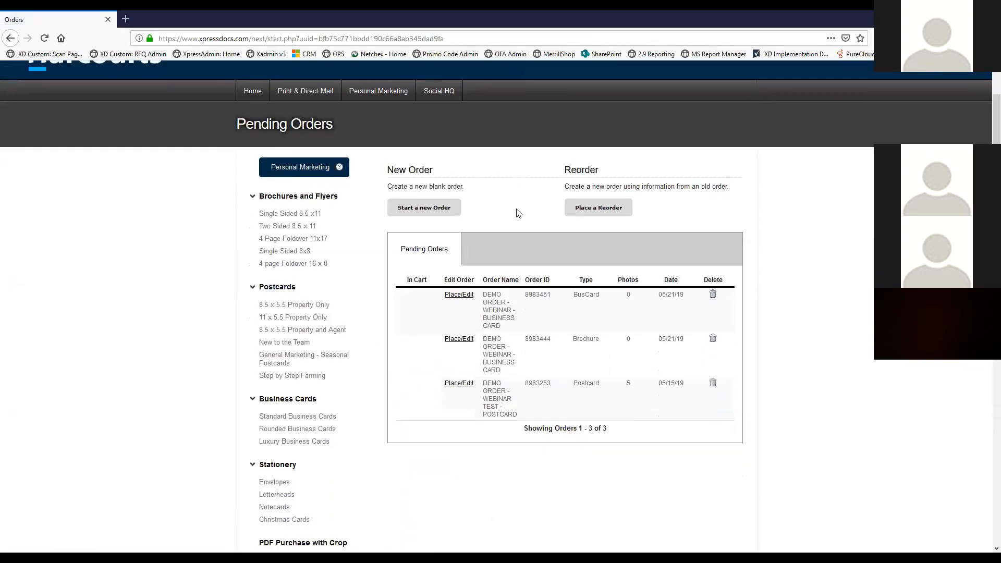
{"action": "scroll", "coordinate": [519, 213], "scroll_direction": "down", "scroll_amount": 3}
{"action": "scroll", "coordinate": [518, 212], "scroll_direction": "up", "scroll_amount": 1}
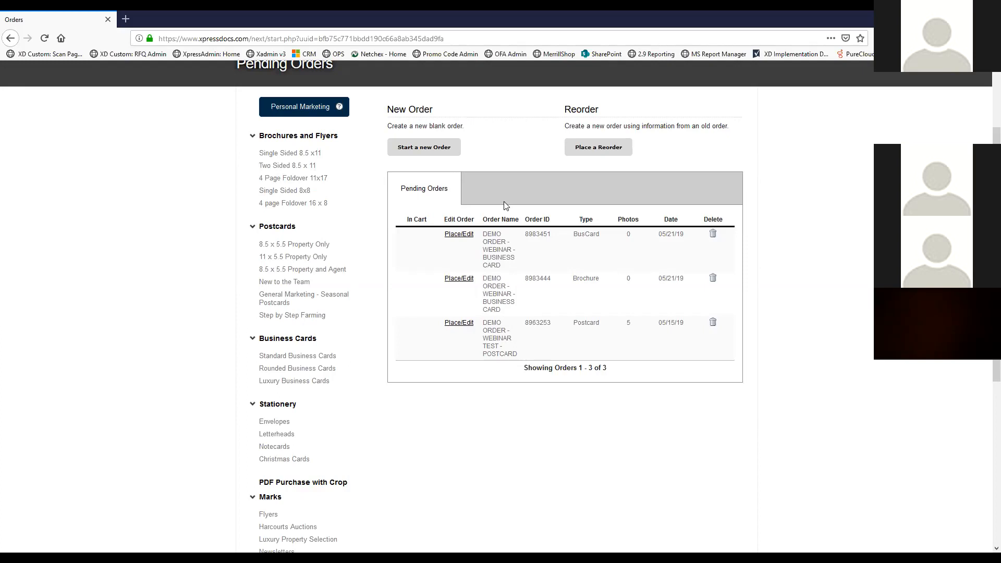
{"action": "scroll", "coordinate": [516, 214], "scroll_direction": "up", "scroll_amount": 4}
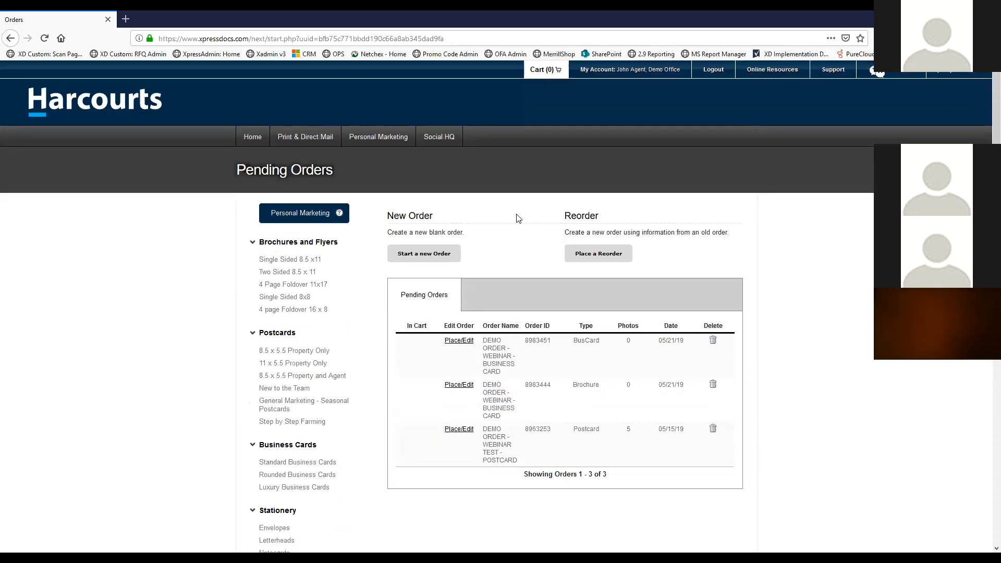
{"action": "left_click", "coordinate": [251, 137]}
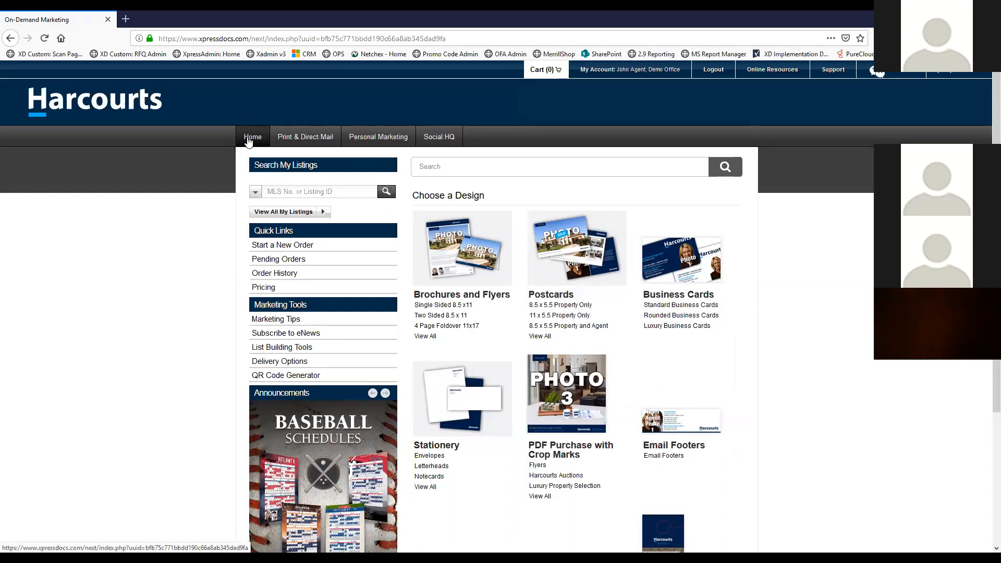
Check the email footer order's details in the order history, then return home
{"action": "left_click", "coordinate": [278, 277]}
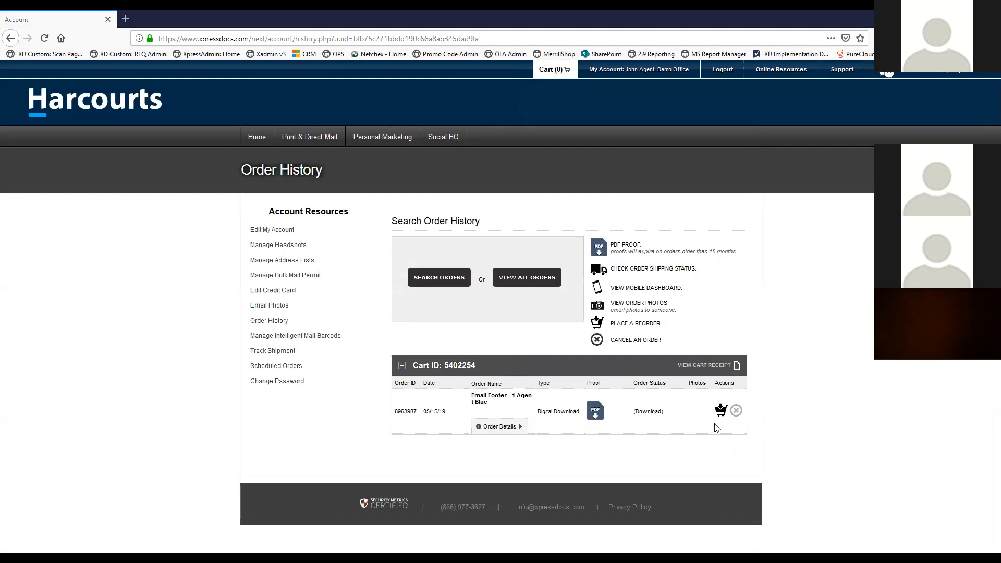
{"action": "left_click", "coordinate": [519, 426]}
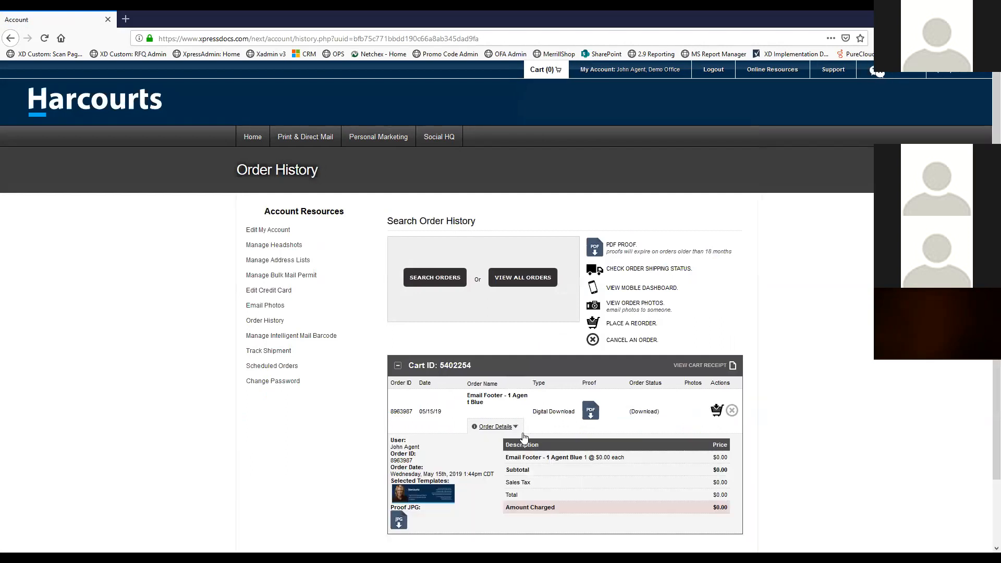
{"action": "scroll", "coordinate": [521, 417], "scroll_direction": "down", "scroll_amount": 2}
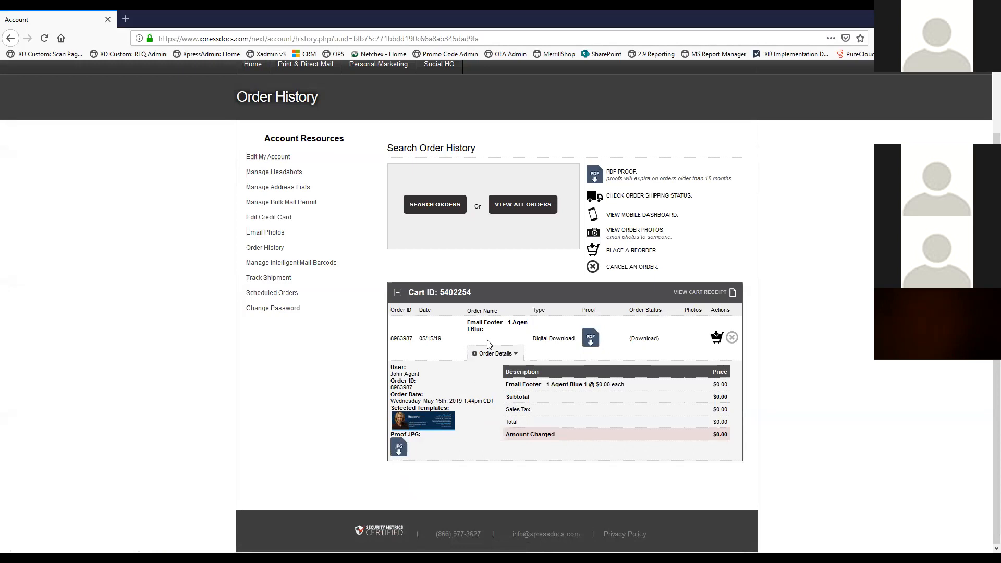
{"action": "scroll", "coordinate": [365, 240], "scroll_direction": "up", "scroll_amount": 2}
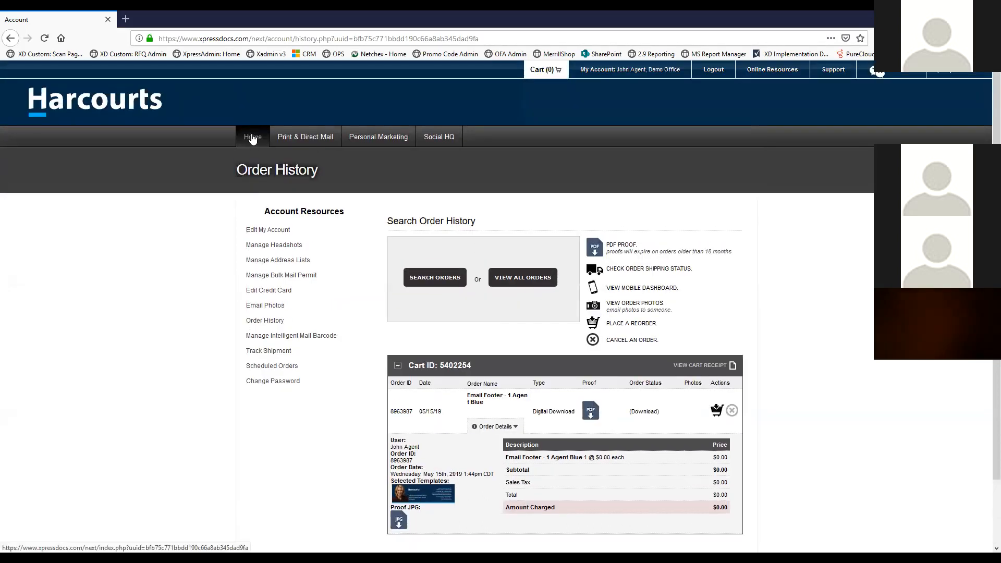
{"action": "left_click", "coordinate": [253, 138]}
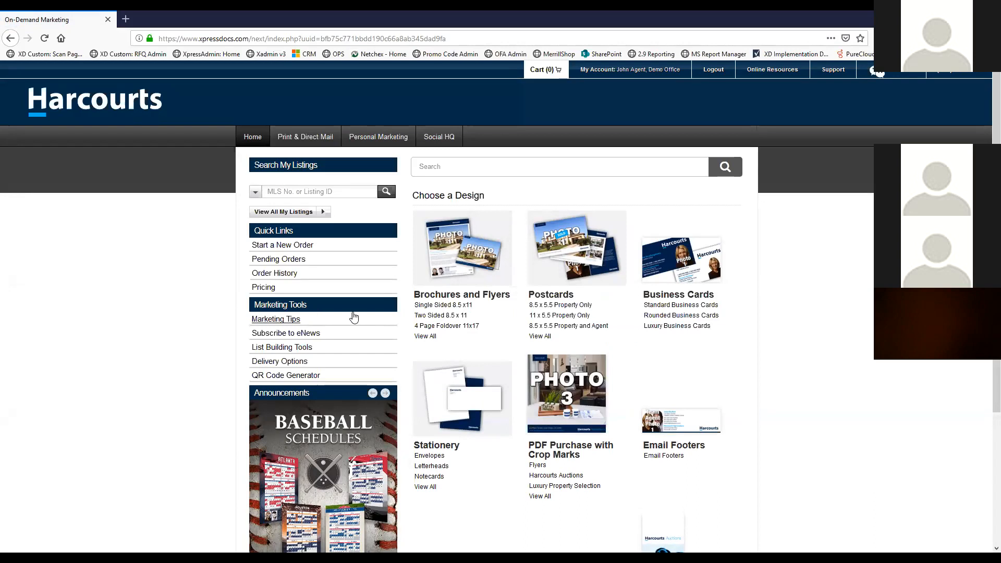
Browse the Single Sided 8.5 x11 brochure templates, scrolling down the list and back up
{"action": "left_click", "coordinate": [441, 307]}
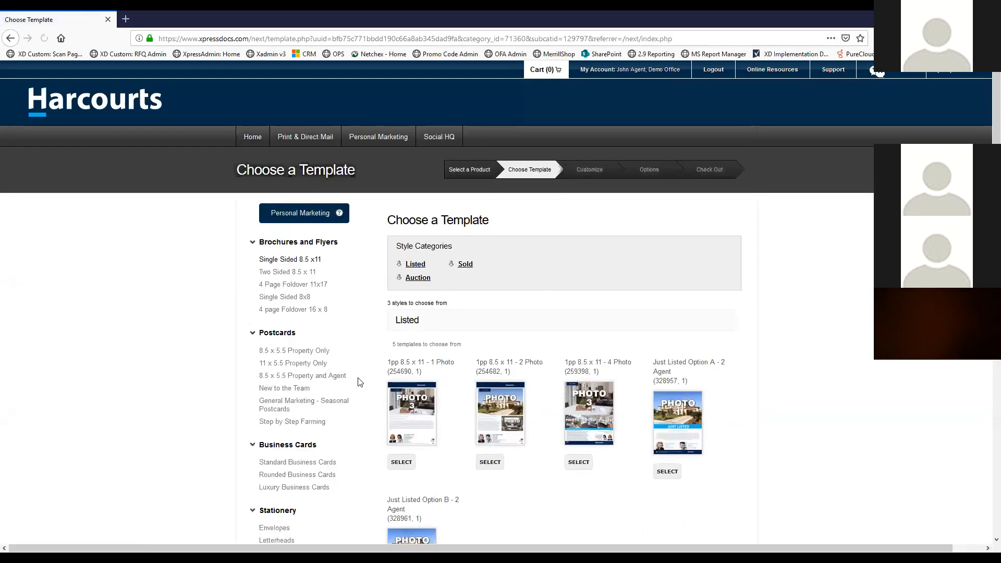
{"action": "scroll", "coordinate": [505, 234], "scroll_direction": "down", "scroll_amount": 3}
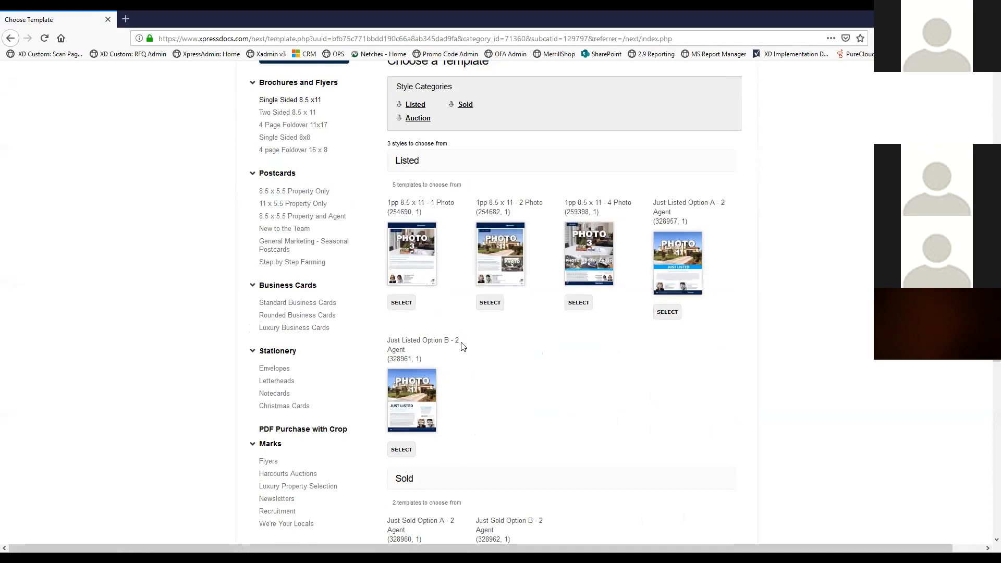
{"action": "scroll", "coordinate": [503, 193], "scroll_direction": "down", "scroll_amount": 2}
{"action": "scroll", "coordinate": [502, 201], "scroll_direction": "down", "scroll_amount": 1}
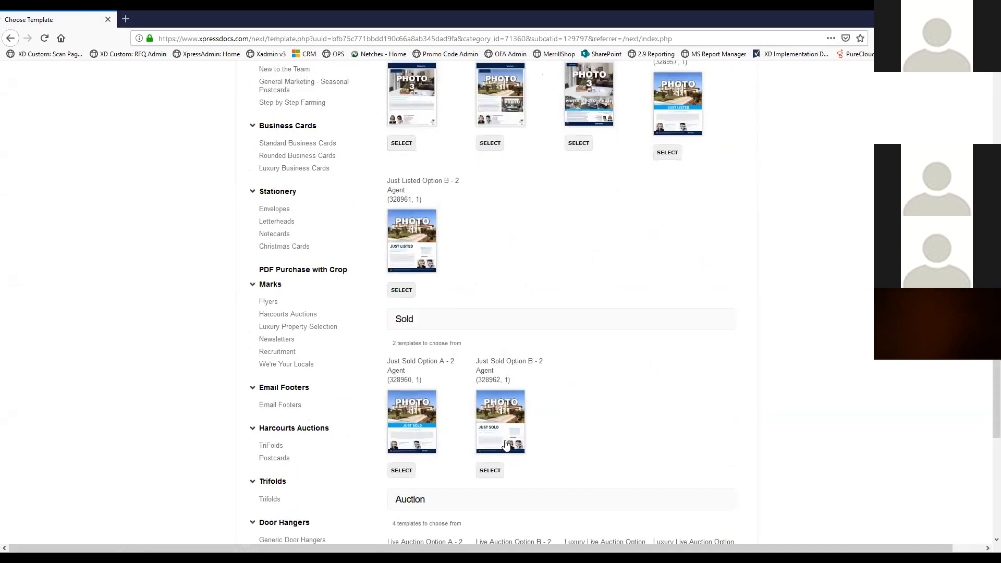
{"action": "scroll", "coordinate": [532, 223], "scroll_direction": "down", "scroll_amount": 3}
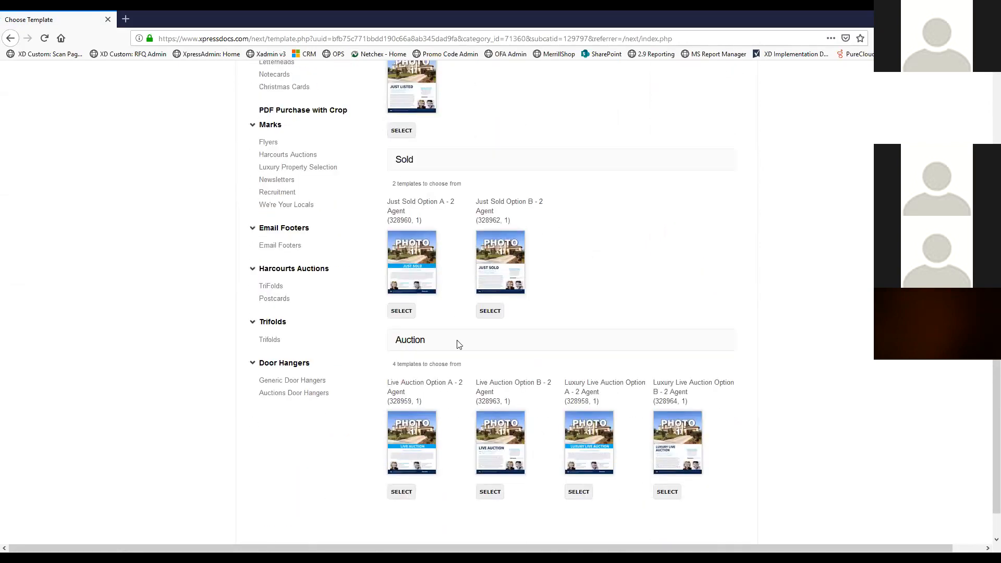
{"action": "scroll", "coordinate": [552, 313], "scroll_direction": "down", "scroll_amount": 1}
{"action": "scroll", "coordinate": [534, 327], "scroll_direction": "up", "scroll_amount": 8}
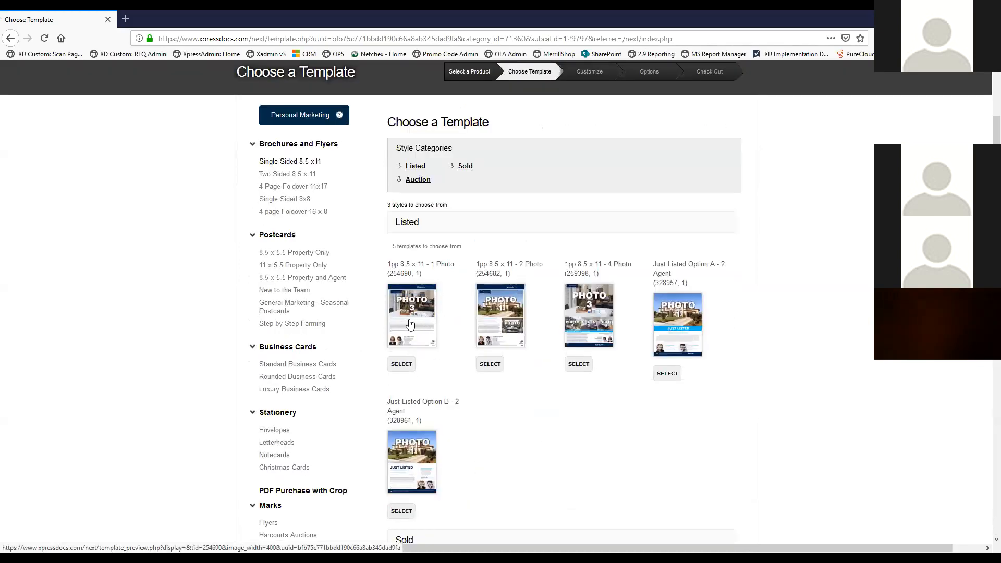
Choose the 1pp 8.5 x 11 - 1 Photo template and point out its 100# Gloss Text and 110# Gloss Cover papers
{"action": "left_click", "coordinate": [403, 367]}
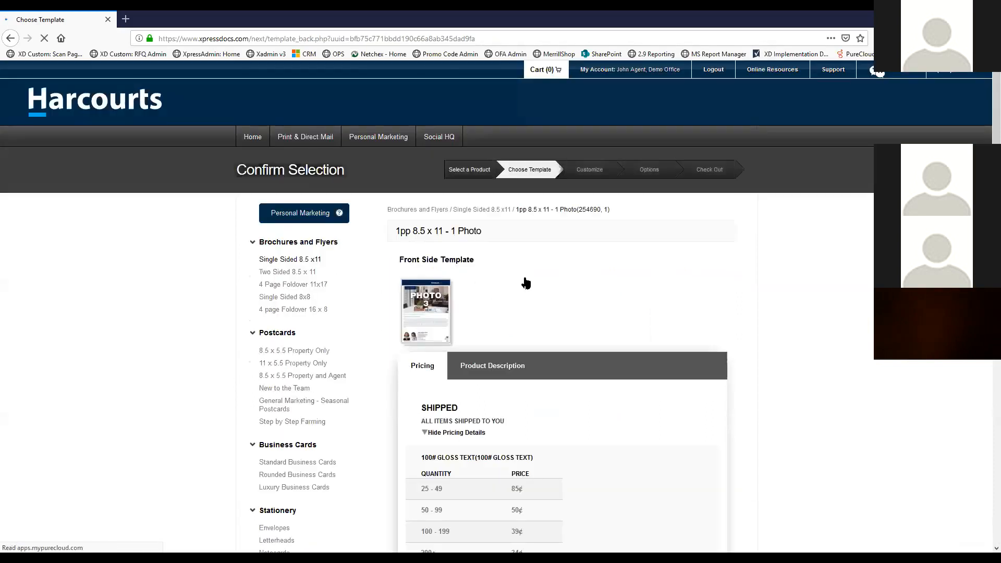
{"action": "scroll", "coordinate": [548, 313], "scroll_direction": "down", "scroll_amount": 3}
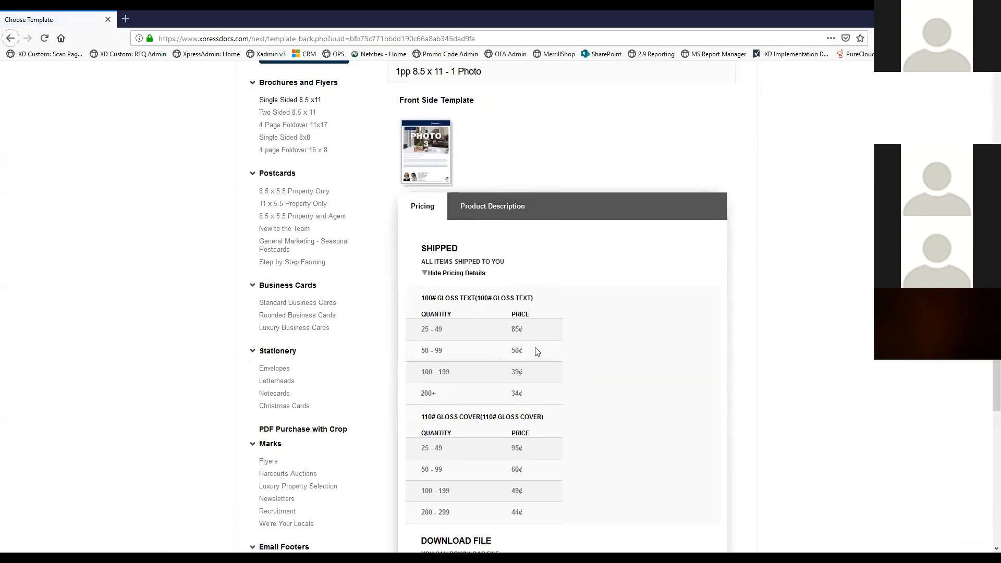
{"action": "scroll", "coordinate": [608, 386], "scroll_direction": "down", "scroll_amount": 1}
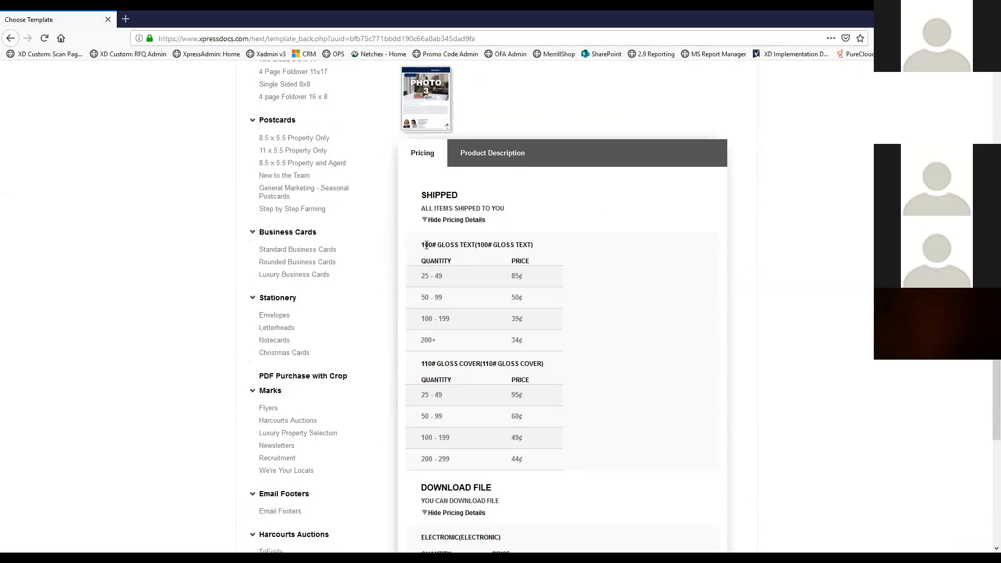
{"action": "left_click_drag", "start_coordinate": [421, 244], "coordinate": [531, 244]}
{"action": "left_click", "coordinate": [542, 252]}
{"action": "left_click_drag", "start_coordinate": [547, 365], "coordinate": [421, 369]}
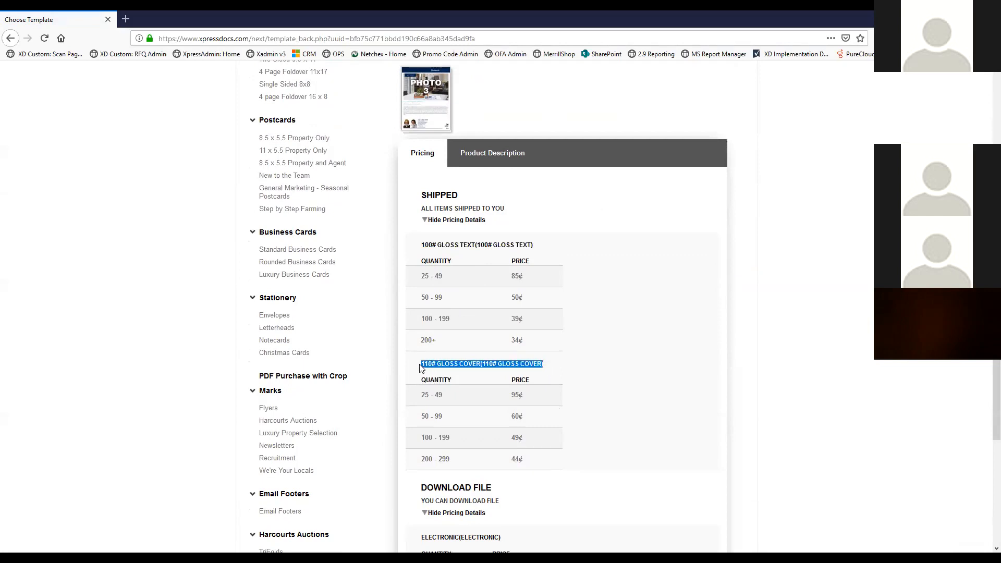
{"action": "left_click", "coordinate": [477, 365]}
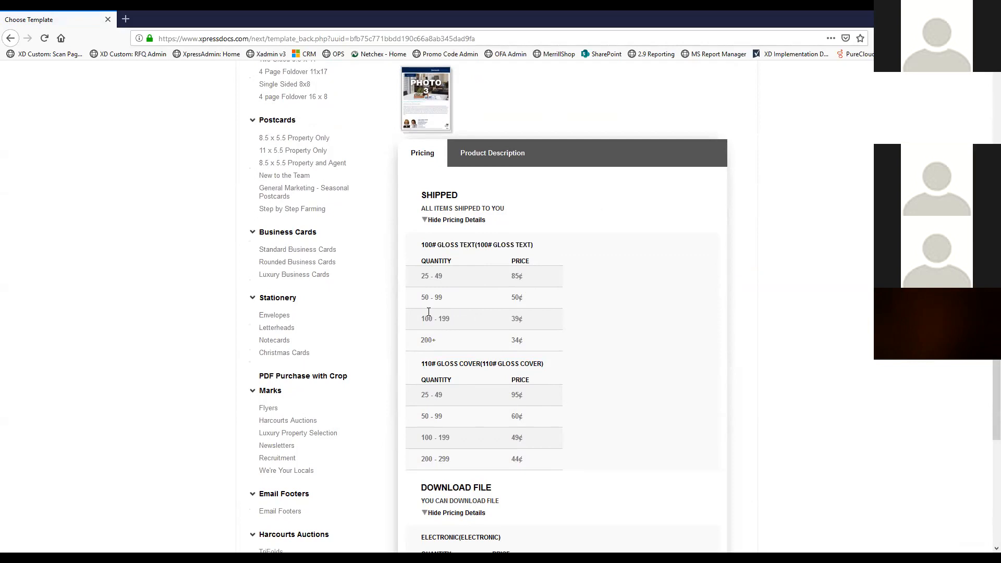
Point out the 85¢ price for the 25 - 49 quantity range
{"action": "left_click_drag", "start_coordinate": [513, 277], "coordinate": [546, 283]}
{"action": "left_click", "coordinate": [547, 283]}
{"action": "left_click_drag", "start_coordinate": [444, 274], "coordinate": [421, 275]}
{"action": "left_click", "coordinate": [448, 278]}
{"action": "triple_click", "coordinate": [448, 278]}
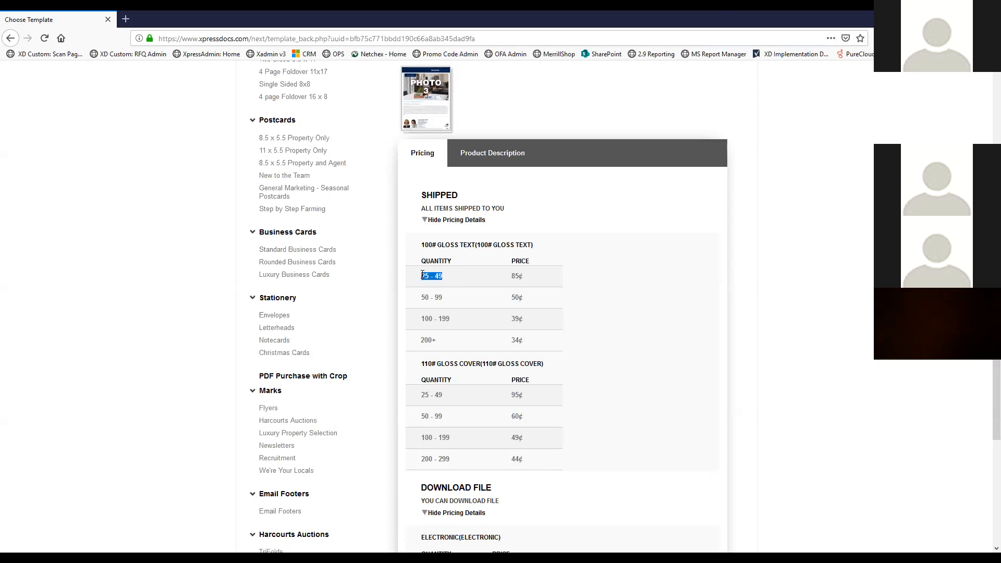
{"action": "left_click", "coordinate": [467, 279]}
{"action": "double_click", "coordinate": [425, 279]}
{"action": "left_click", "coordinate": [486, 283]}
Scroll back to the top and return to the marketing home page
{"action": "scroll", "coordinate": [459, 209], "scroll_direction": "down", "scroll_amount": 3}
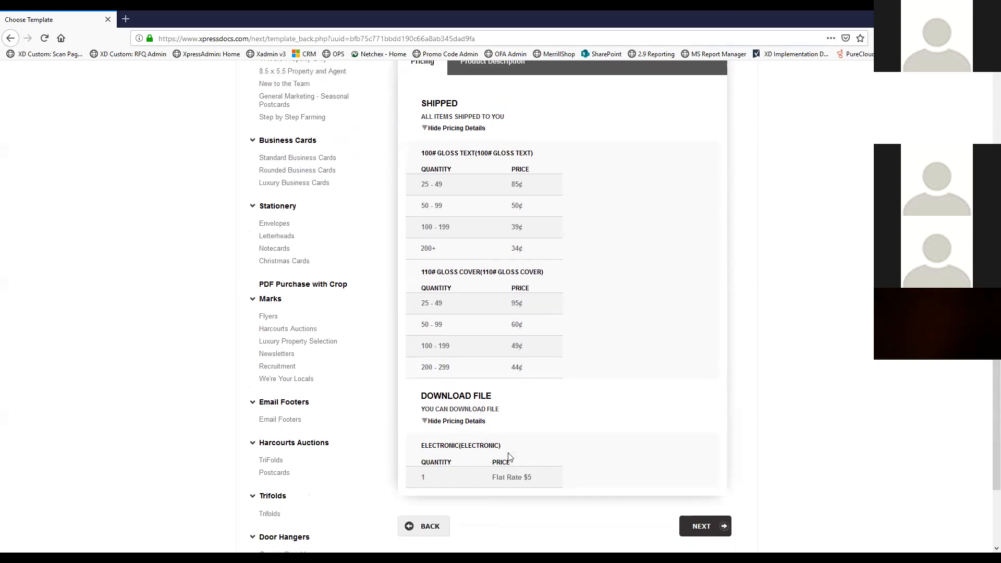
{"action": "scroll", "coordinate": [508, 456], "scroll_direction": "up", "scroll_amount": 3}
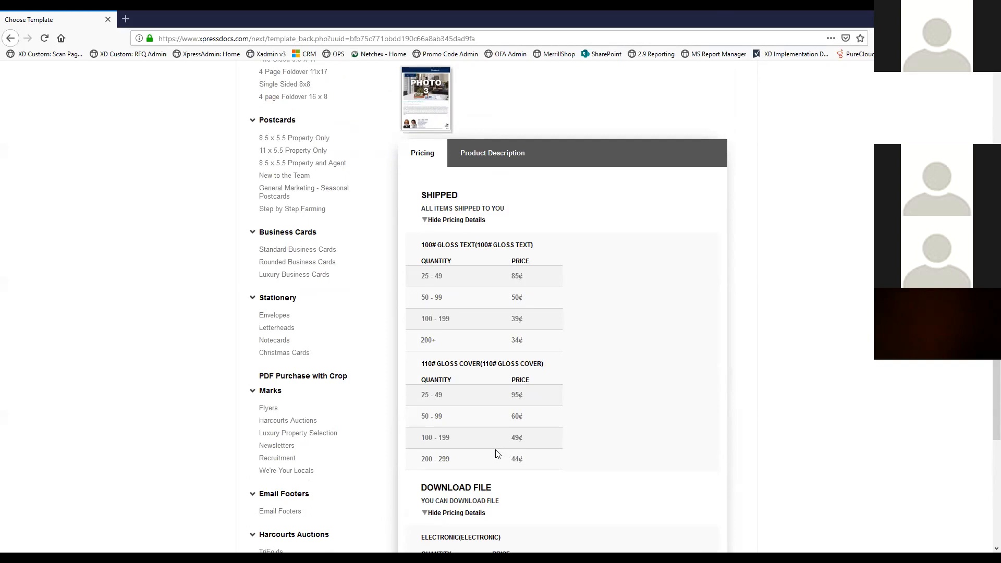
{"action": "scroll", "coordinate": [497, 453], "scroll_direction": "up", "scroll_amount": 7}
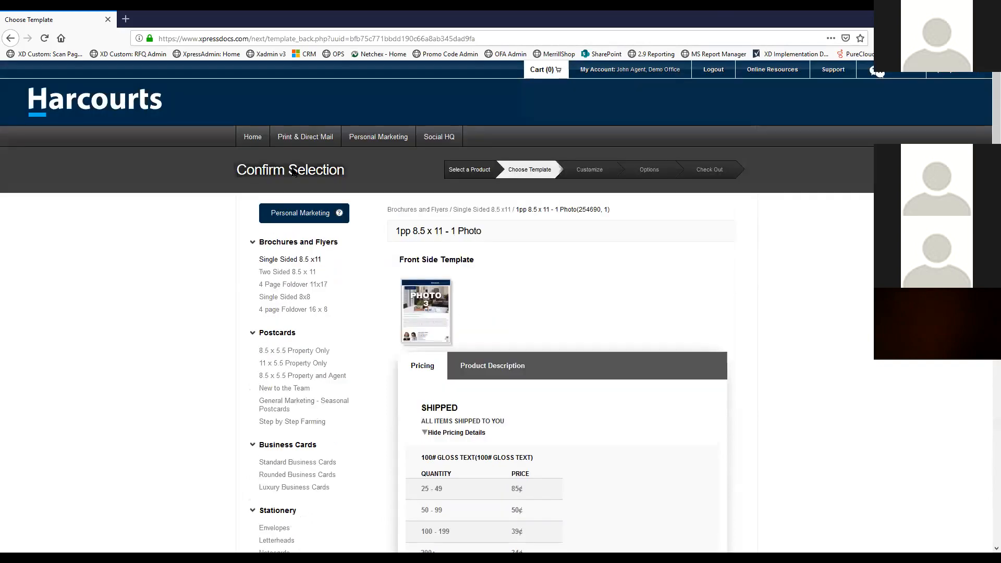
{"action": "left_click", "coordinate": [253, 137]}
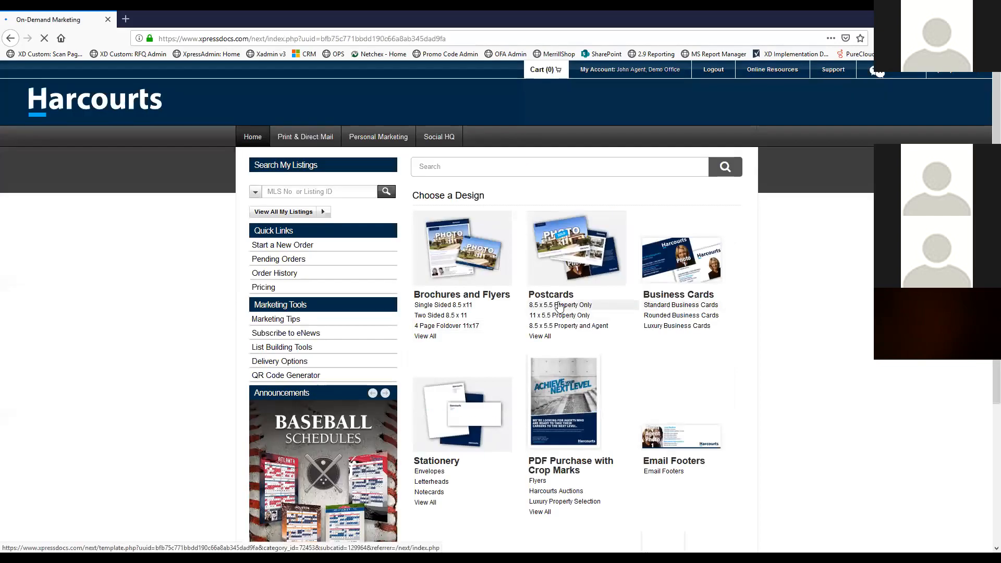
Pick the Large - 5 Photo Listed/Sold design from the 8.5 x 5.5 Property Only postcards
{"action": "left_click", "coordinate": [572, 296]}
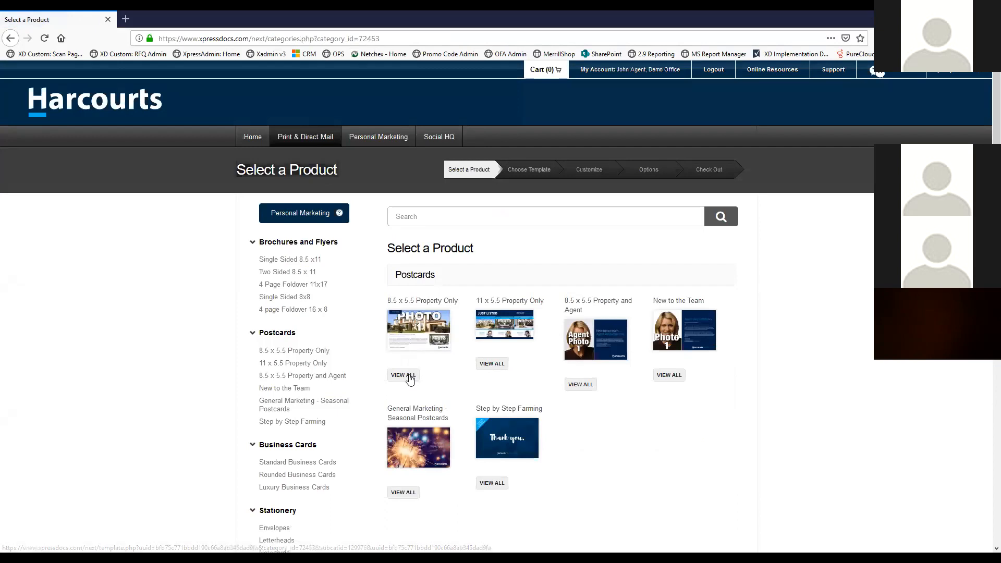
{"action": "left_click", "coordinate": [404, 375]}
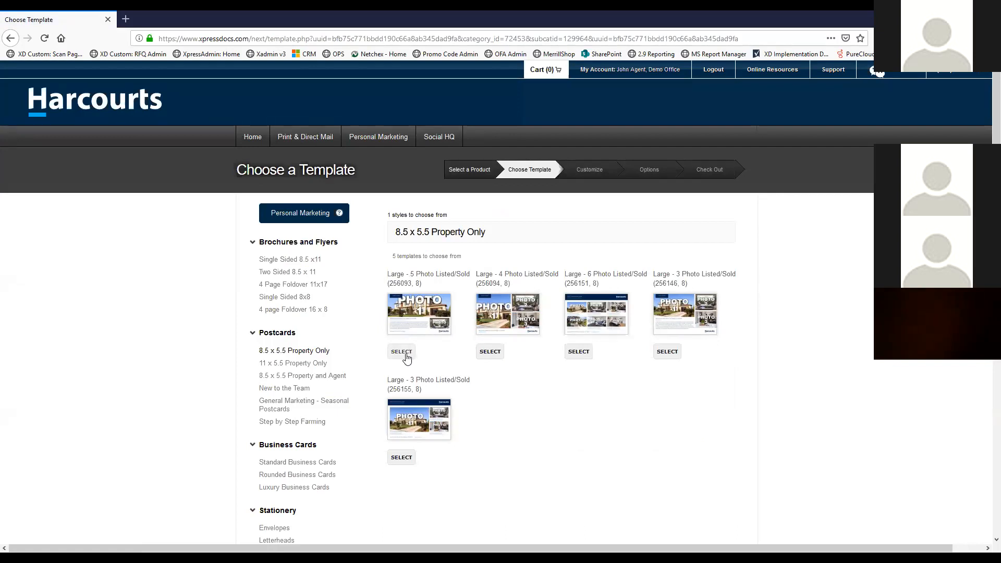
{"action": "left_click", "coordinate": [404, 352]}
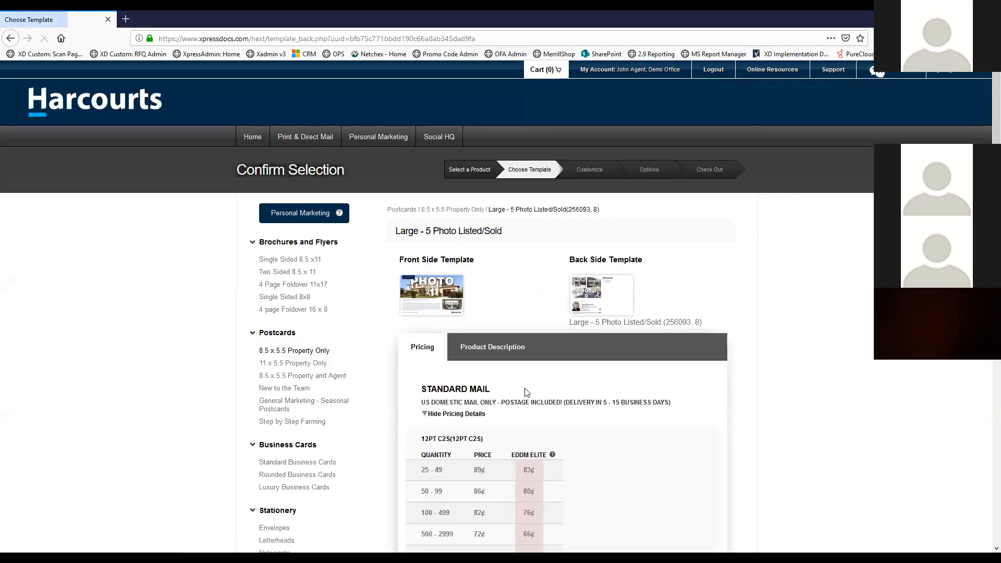
Point out the 25 - 49 tier's 89¢ Standard Mail and 83¢ EDDM Elite prices
{"action": "scroll", "coordinate": [526, 389], "scroll_direction": "down", "scroll_amount": 3}
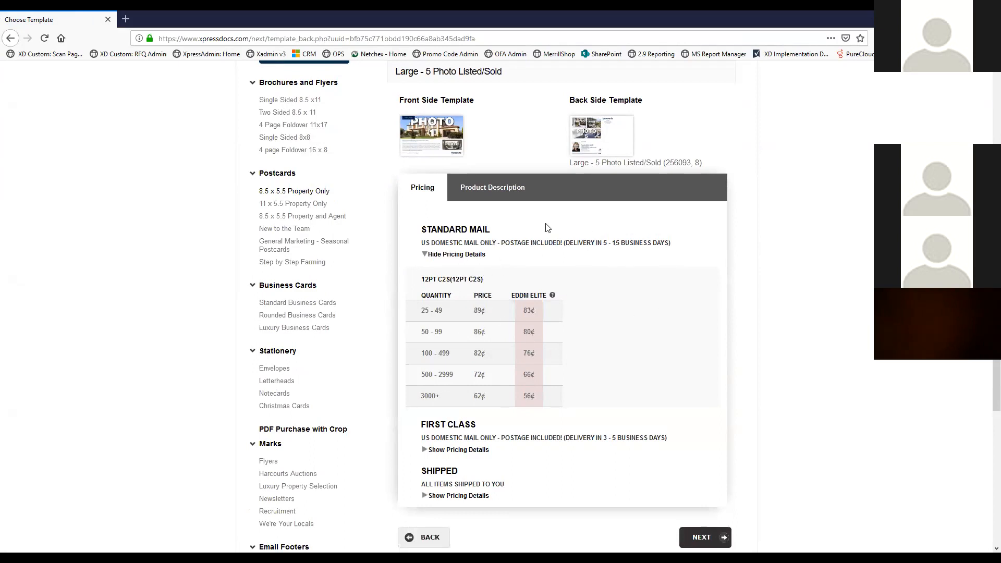
{"action": "scroll", "coordinate": [522, 261], "scroll_direction": "down", "scroll_amount": 1}
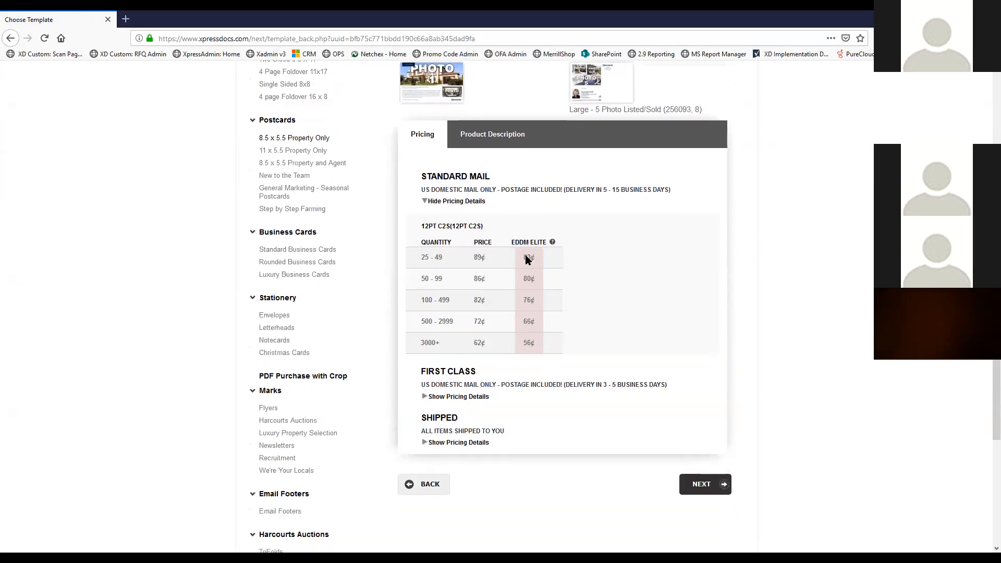
{"action": "left_click_drag", "start_coordinate": [447, 257], "coordinate": [420, 258]}
{"action": "left_click", "coordinate": [451, 258]}
{"action": "double_click", "coordinate": [485, 256]}
{"action": "left_click", "coordinate": [462, 263]}
{"action": "double_click", "coordinate": [537, 256]}
{"action": "left_click_drag", "start_coordinate": [532, 257], "coordinate": [521, 256]}
{"action": "left_click", "coordinate": [579, 262]}
Expand the First Class and Shipped pricing details and scroll through both tables
{"action": "left_click", "coordinate": [433, 398]}
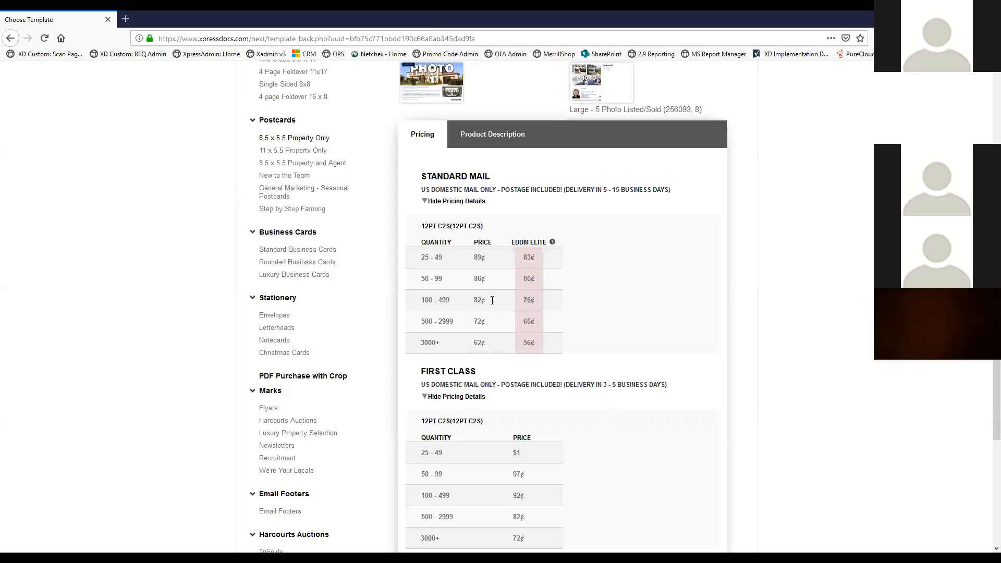
{"action": "scroll", "coordinate": [492, 300], "scroll_direction": "down", "scroll_amount": 1}
{"action": "scroll", "coordinate": [492, 300], "scroll_direction": "down", "scroll_amount": 1}
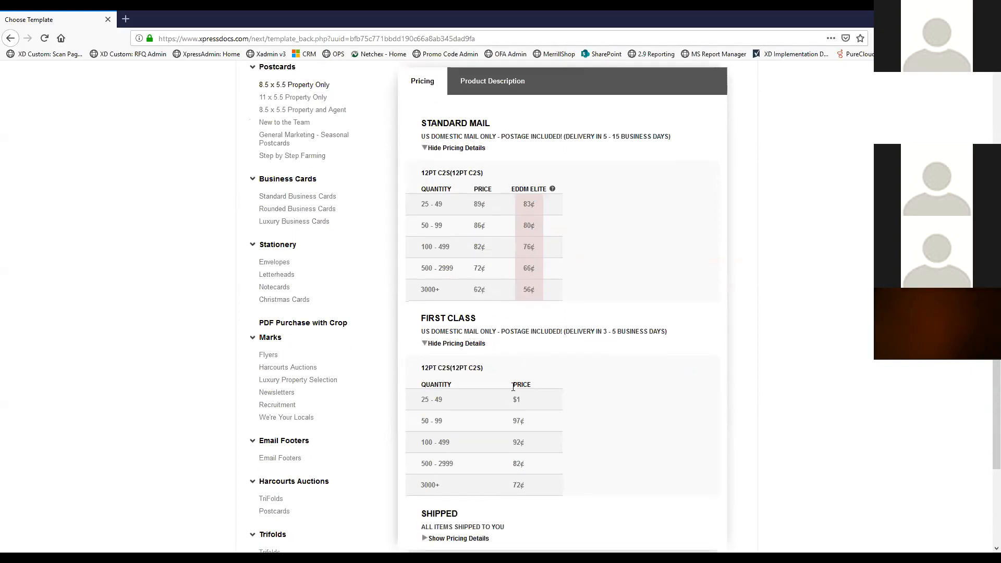
{"action": "scroll", "coordinate": [542, 388], "scroll_direction": "down", "scroll_amount": 4}
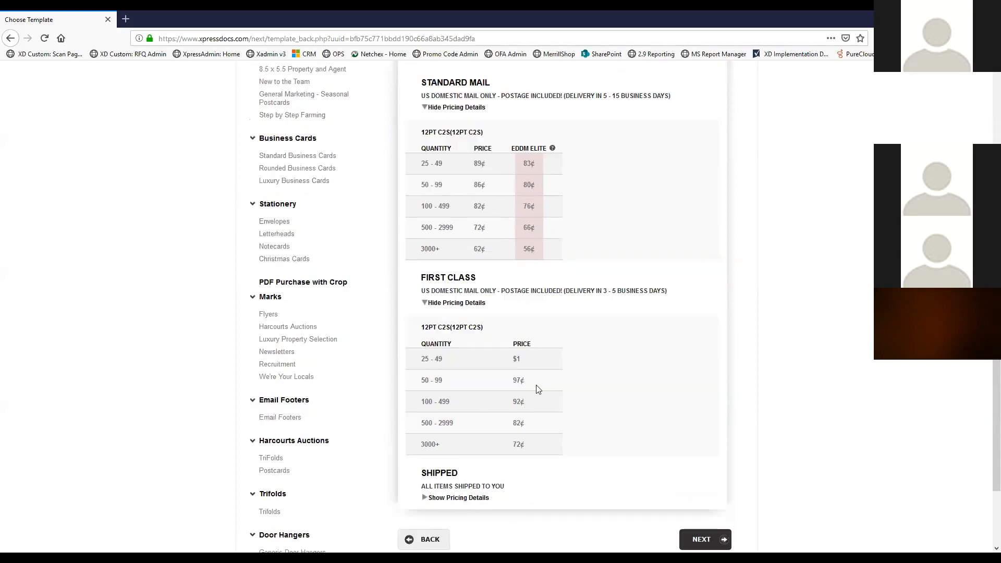
{"action": "left_click", "coordinate": [459, 431]}
{"action": "scroll", "coordinate": [492, 340], "scroll_direction": "down", "scroll_amount": 3}
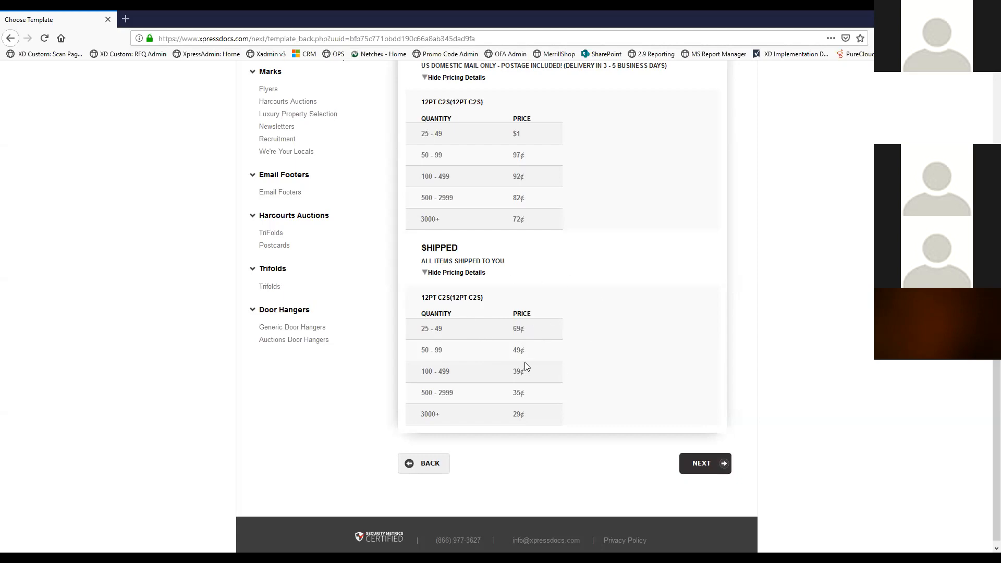
{"action": "scroll", "coordinate": [568, 344], "scroll_direction": "up", "scroll_amount": 6}
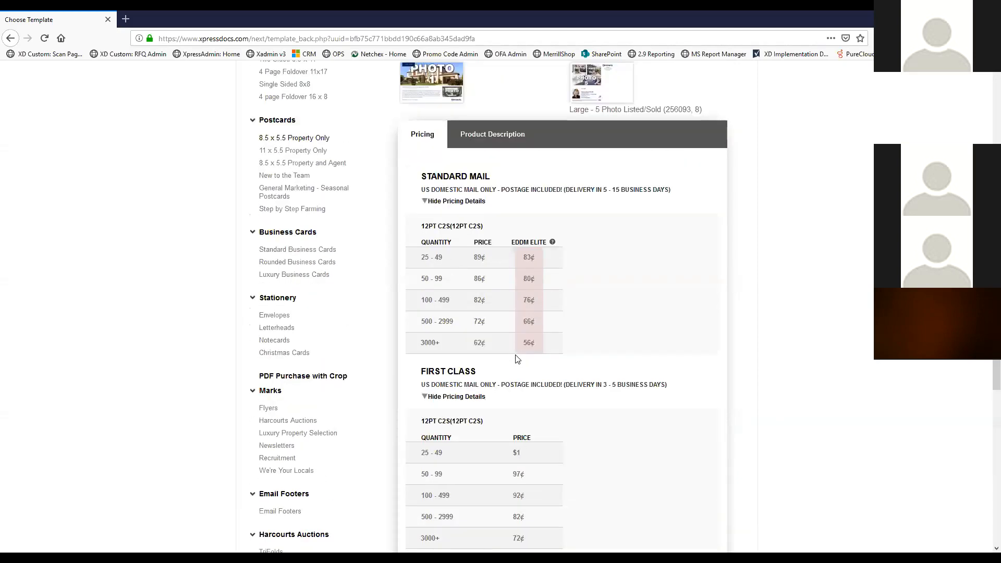
Point out the 12PT C2S paper label, then scroll back to the top
{"action": "left_click_drag", "start_coordinate": [488, 228], "coordinate": [420, 228]}
{"action": "left_click", "coordinate": [441, 229]}
{"action": "left_click_drag", "start_coordinate": [488, 228], "coordinate": [422, 228]}
{"action": "left_click", "coordinate": [423, 229]}
{"action": "left_click", "coordinate": [481, 228]}
{"action": "left_click_drag", "start_coordinate": [483, 229], "coordinate": [423, 234]}
{"action": "left_click", "coordinate": [426, 229]}
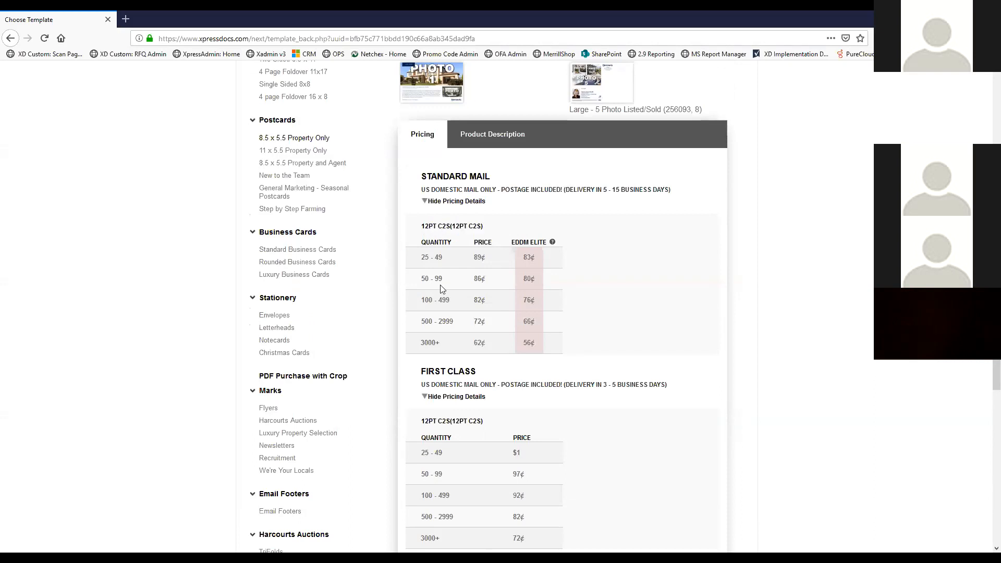
{"action": "left_click_drag", "start_coordinate": [485, 229], "coordinate": [421, 229]}
{"action": "left_click", "coordinate": [496, 232]}
{"action": "scroll", "coordinate": [494, 217], "scroll_direction": "up", "scroll_amount": 3}
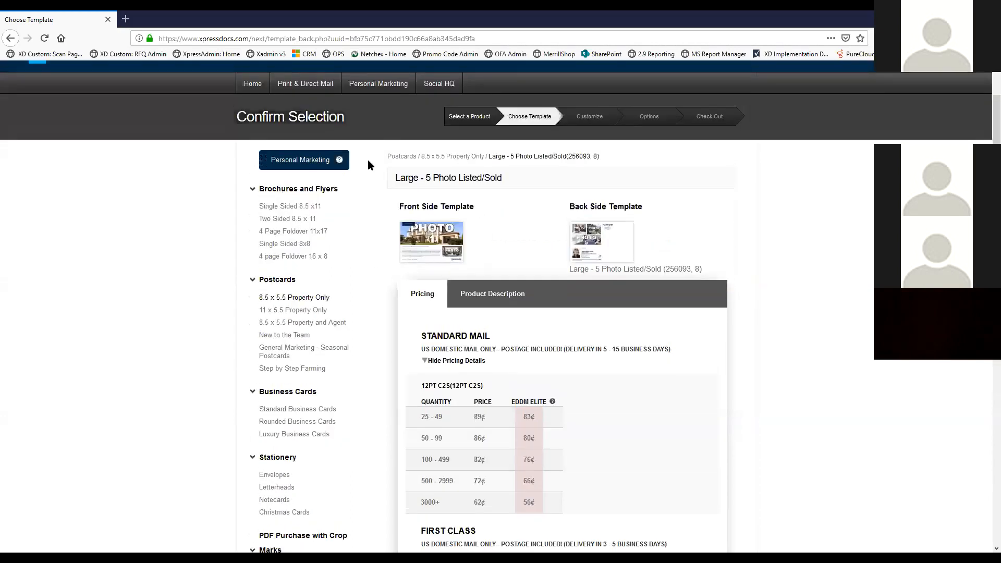
Go from the home page through List Building Tools to Build Your List
{"action": "left_click", "coordinate": [253, 88]}
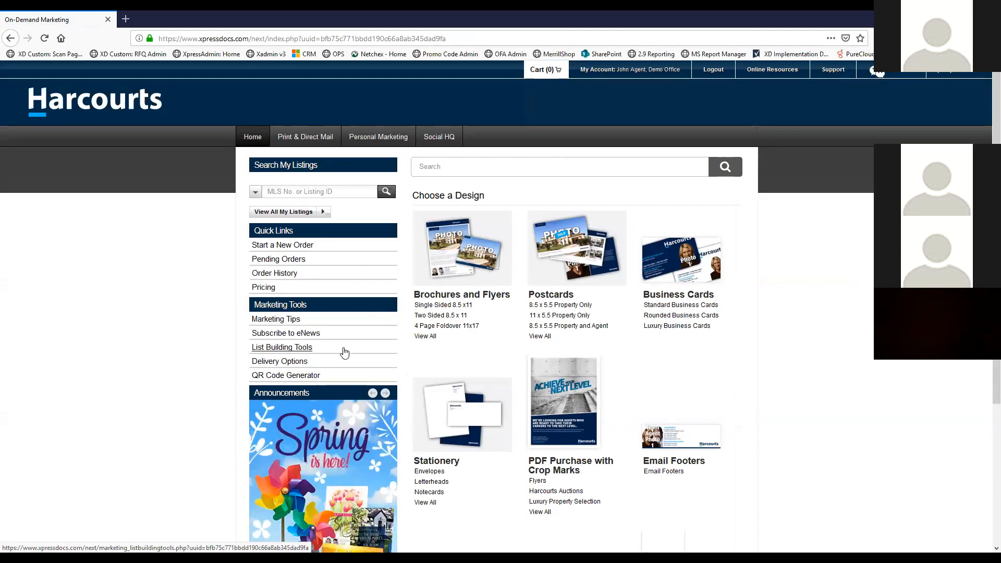
{"action": "left_click", "coordinate": [301, 350]}
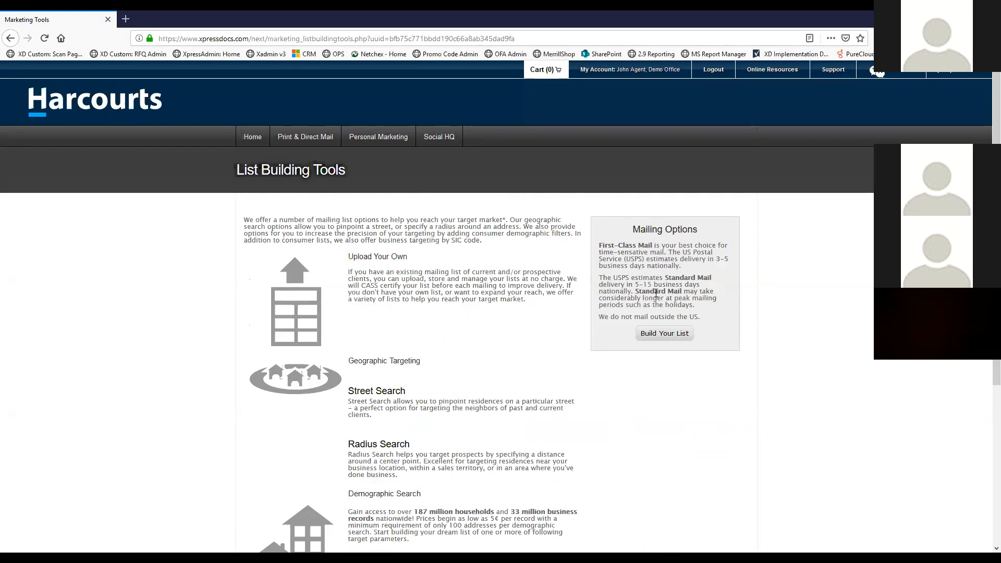
{"action": "scroll", "coordinate": [656, 293], "scroll_direction": "down", "scroll_amount": 2}
{"action": "left_click", "coordinate": [663, 228]}
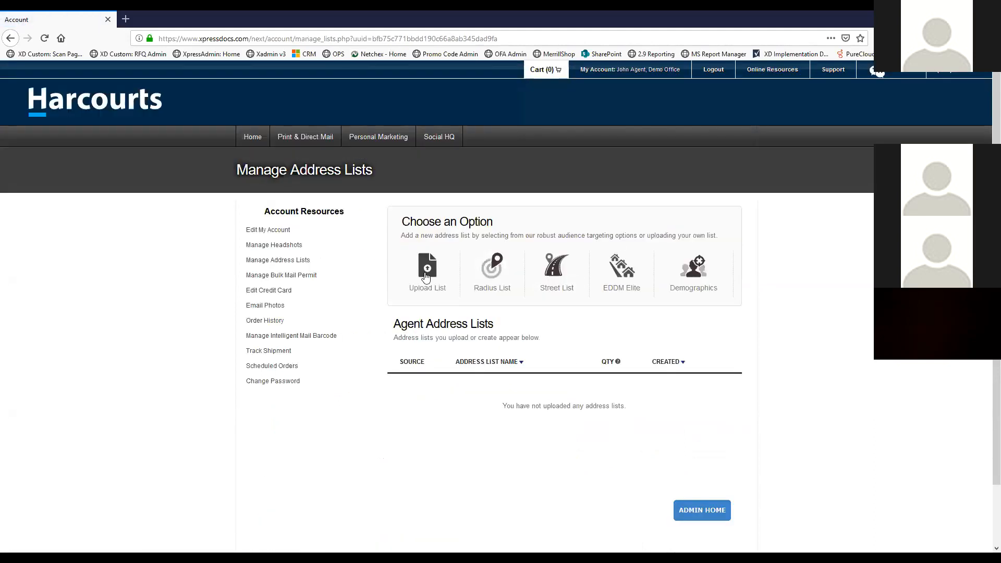
Review the Upload List formats and example screenshots, then go back to the list manager
{"action": "left_click", "coordinate": [427, 274]}
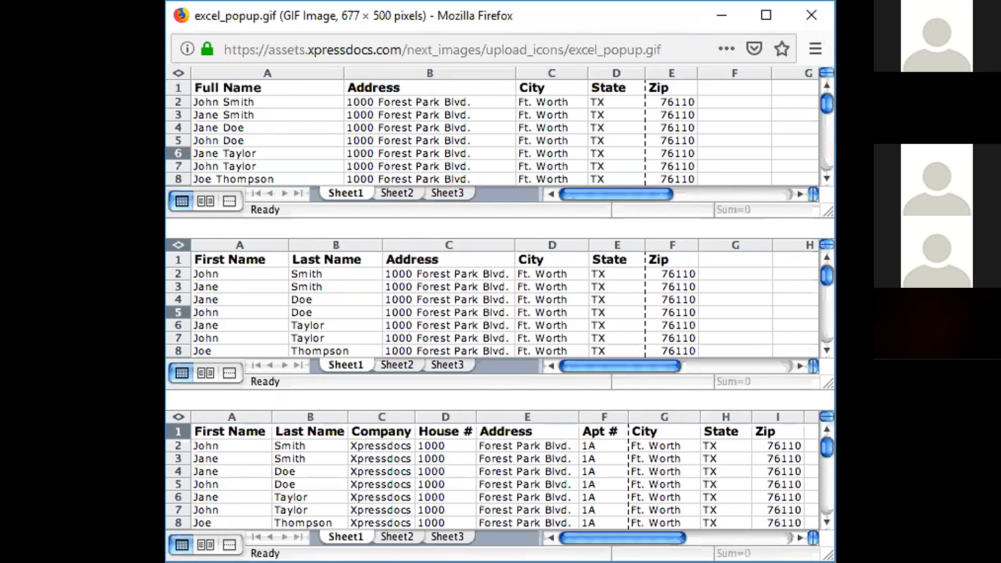
{"action": "key", "text": "alt+Tab"}
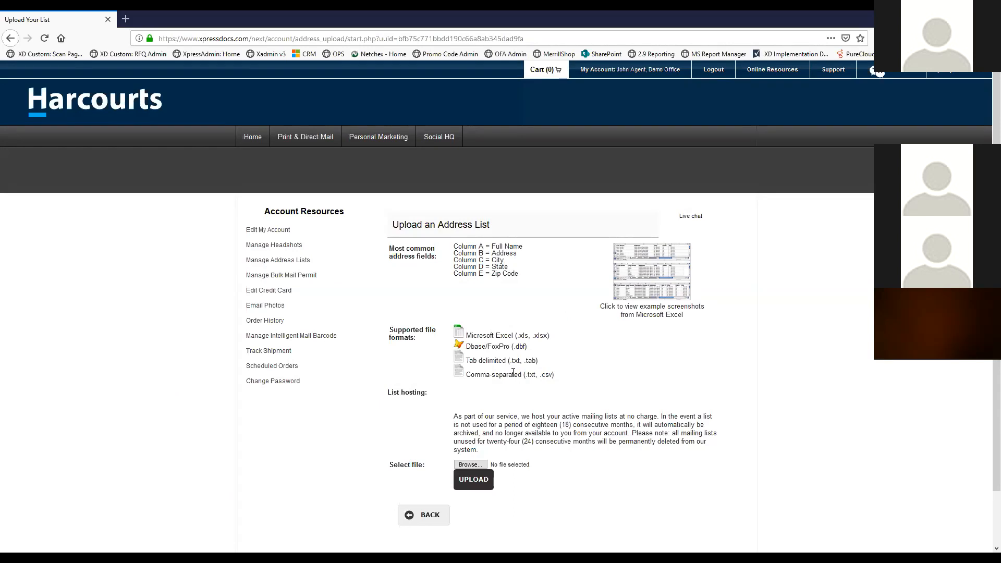
{"action": "scroll", "coordinate": [513, 372], "scroll_direction": "down", "scroll_amount": 2}
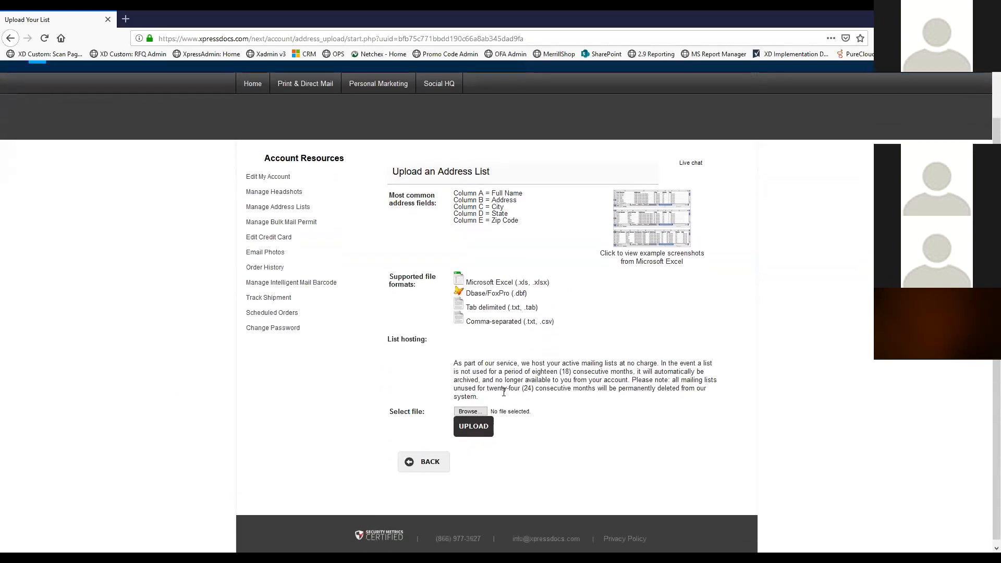
{"action": "left_click", "coordinate": [409, 465]}
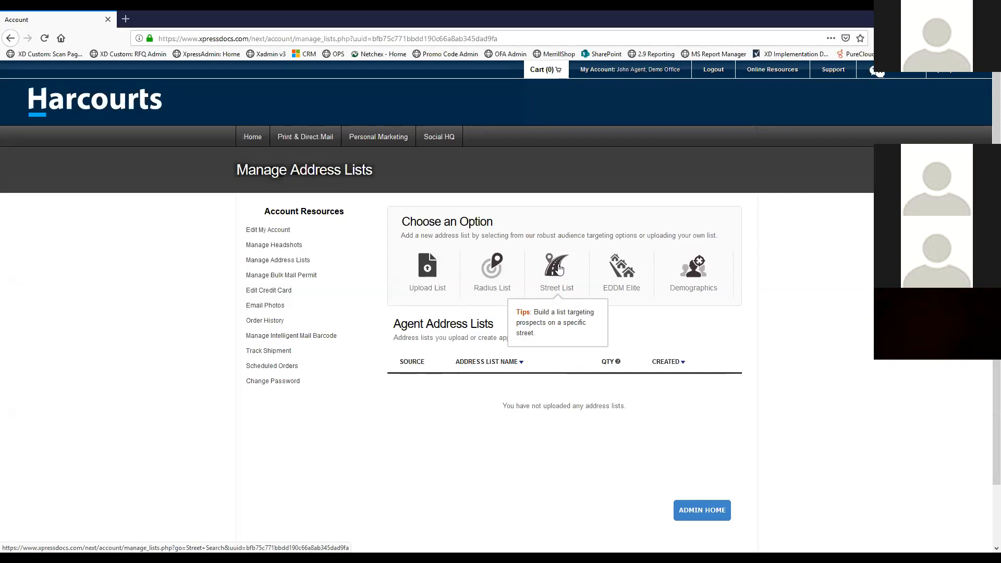
Read the tips for the list-building options, including Demographics
{"action": "mouse_move", "coordinate": [621, 273]}
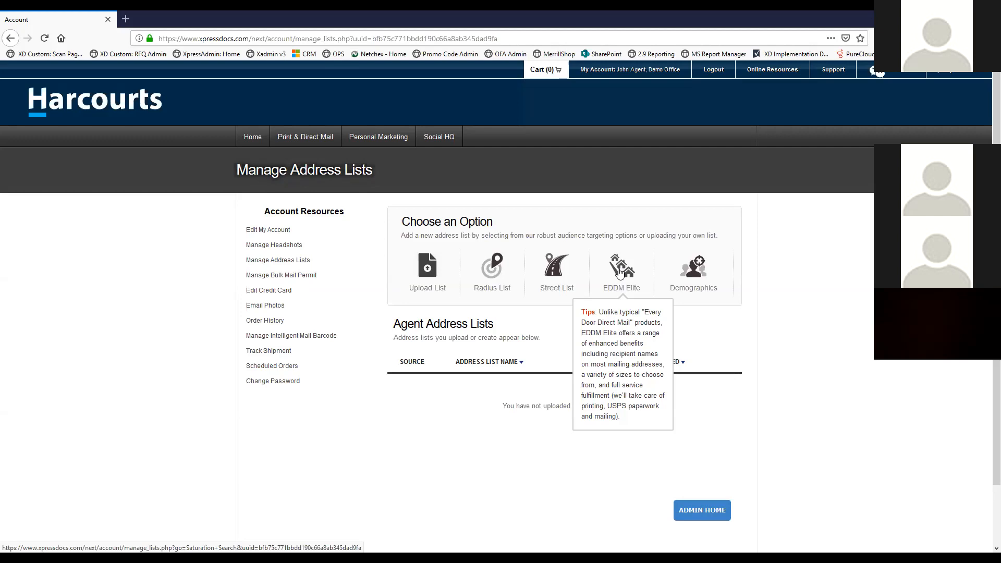
{"action": "mouse_move", "coordinate": [694, 274]}
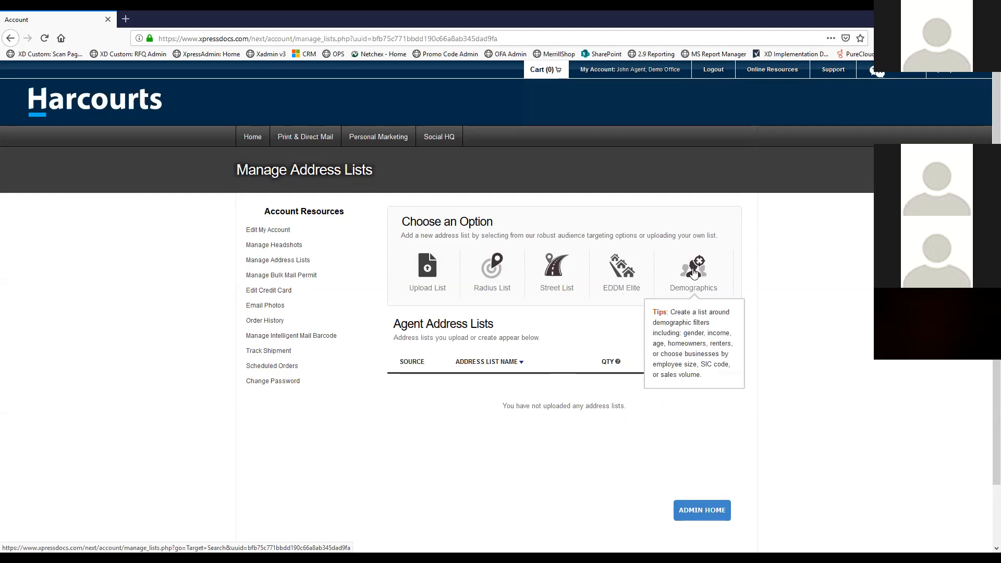
Start a Demographics search, try Renter or Owner List, then switch to Demographics Lists
{"action": "left_click", "coordinate": [694, 271]}
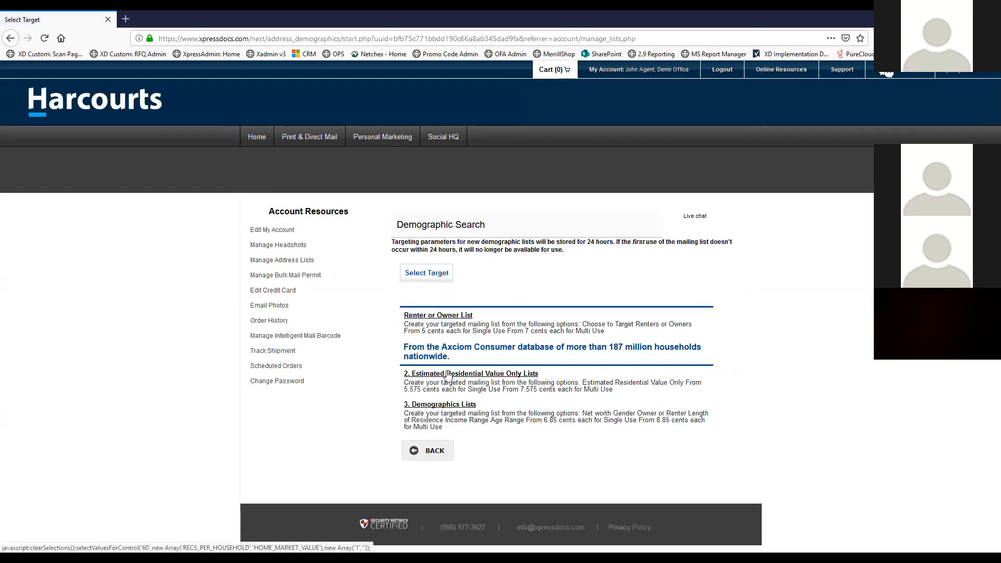
{"action": "left_click", "coordinate": [437, 316]}
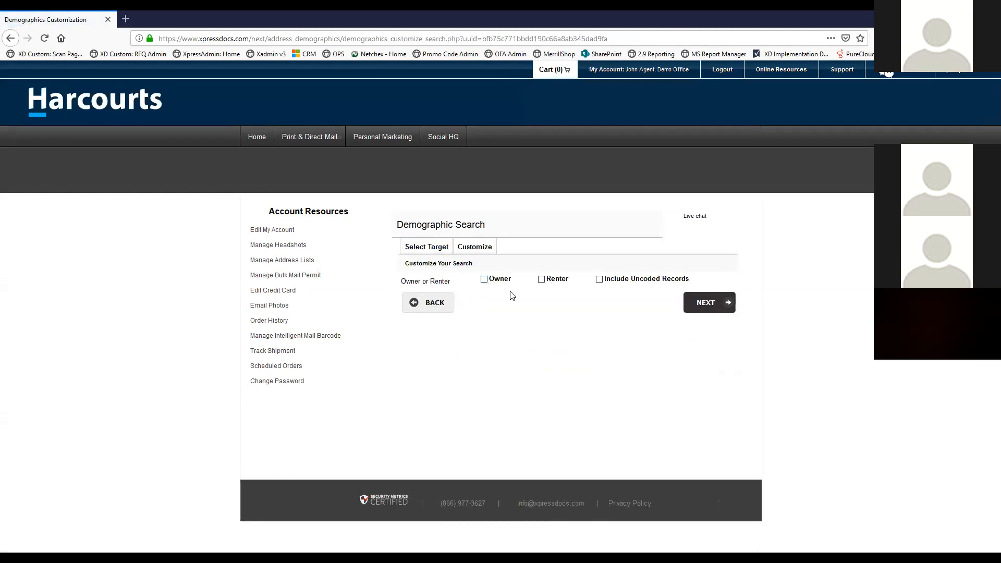
{"action": "left_click", "coordinate": [477, 248]}
{"action": "left_click", "coordinate": [432, 307]}
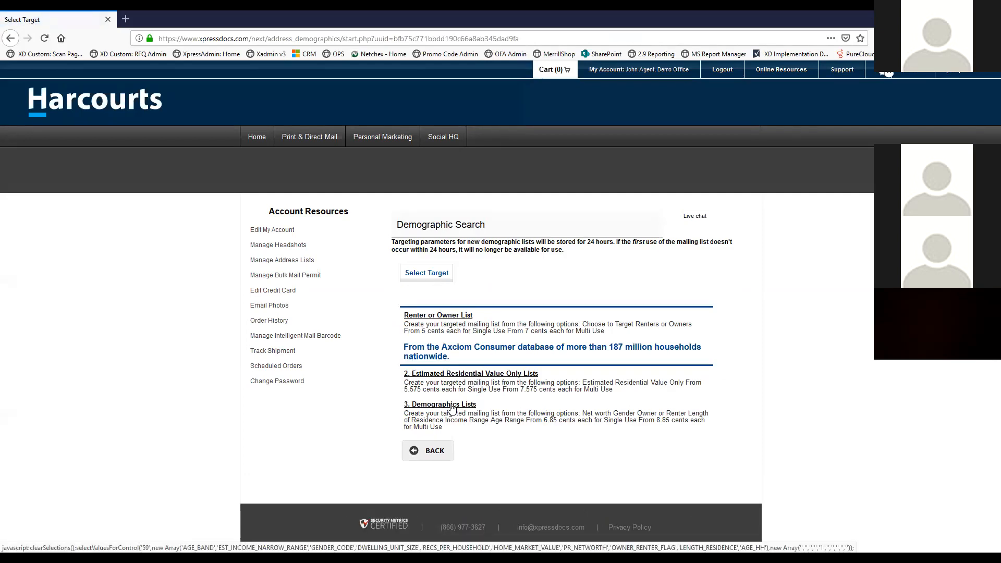
{"action": "left_click", "coordinate": [451, 406]}
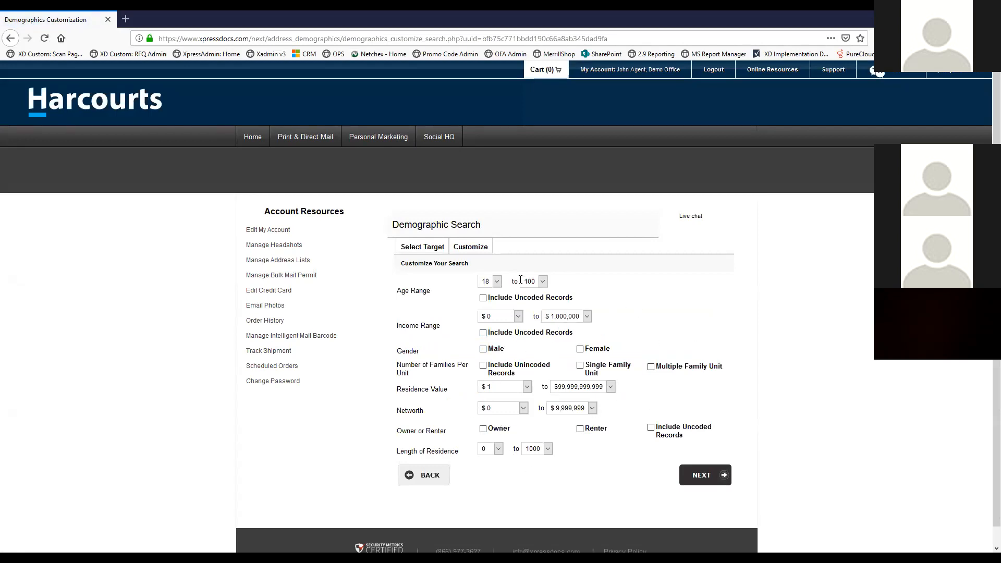
Set the age range to 18–25, restrict to renters, and set income to $75,000–$1,000,000
{"action": "left_click", "coordinate": [542, 281]}
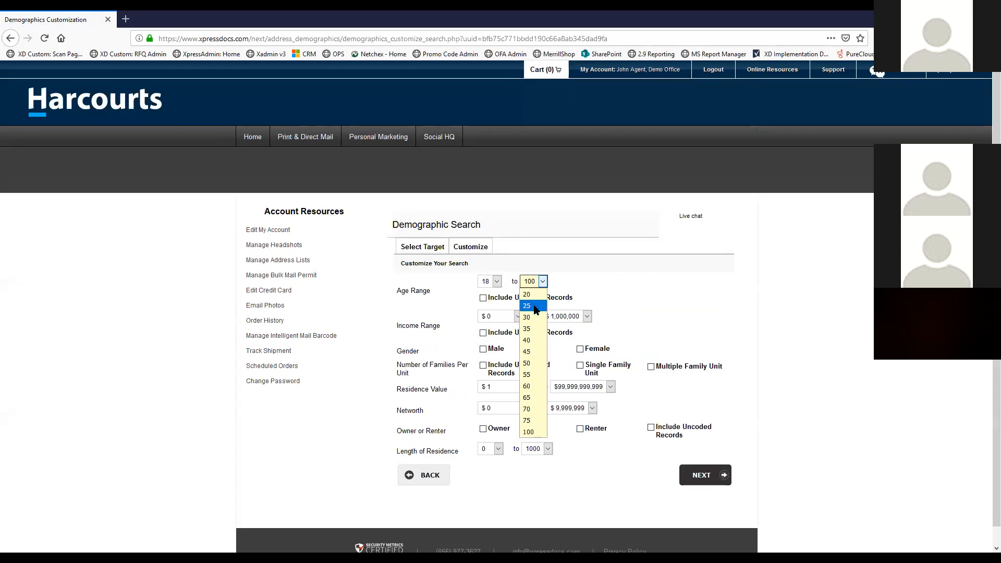
{"action": "left_click", "coordinate": [532, 308]}
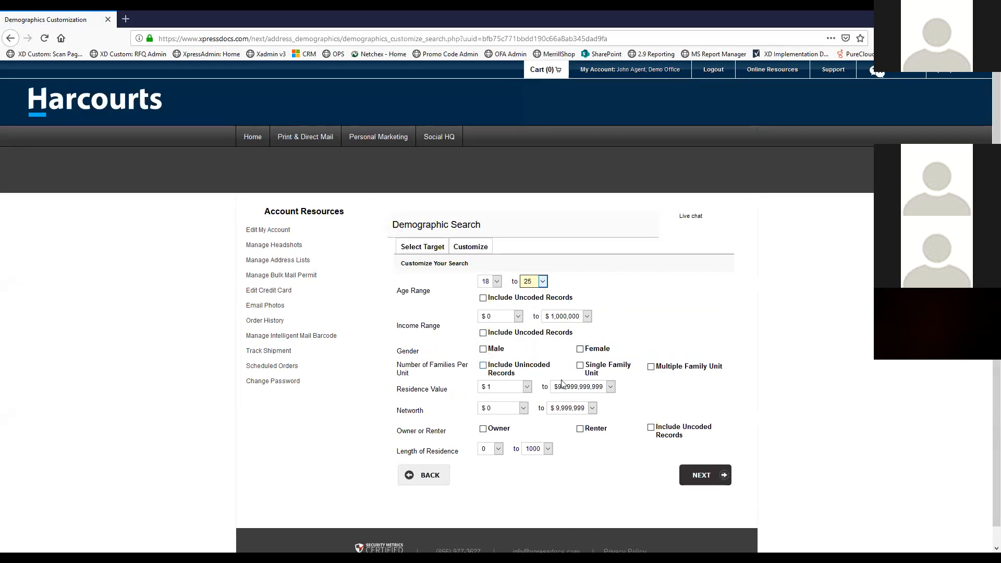
{"action": "left_click", "coordinate": [580, 428]}
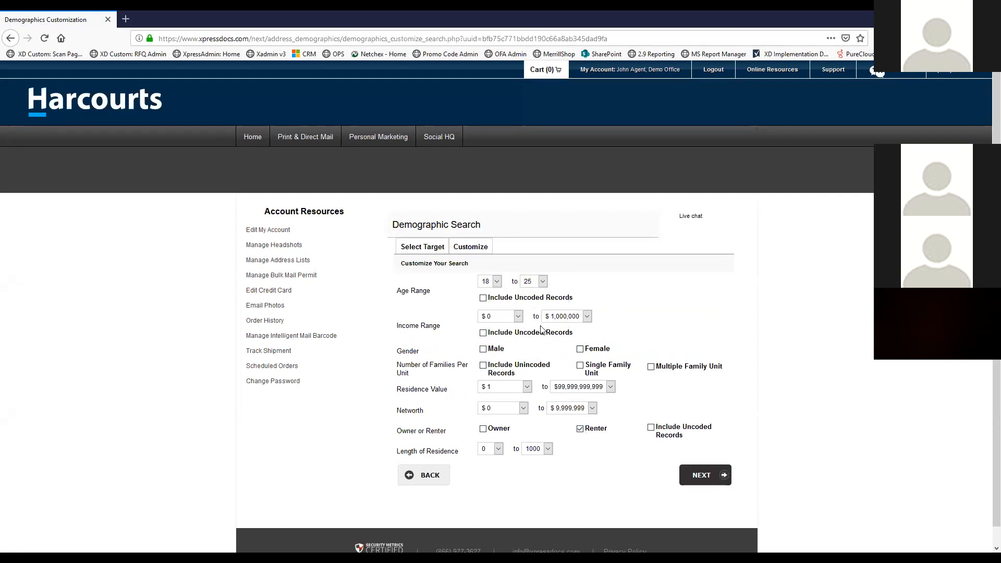
{"action": "left_click", "coordinate": [588, 318]}
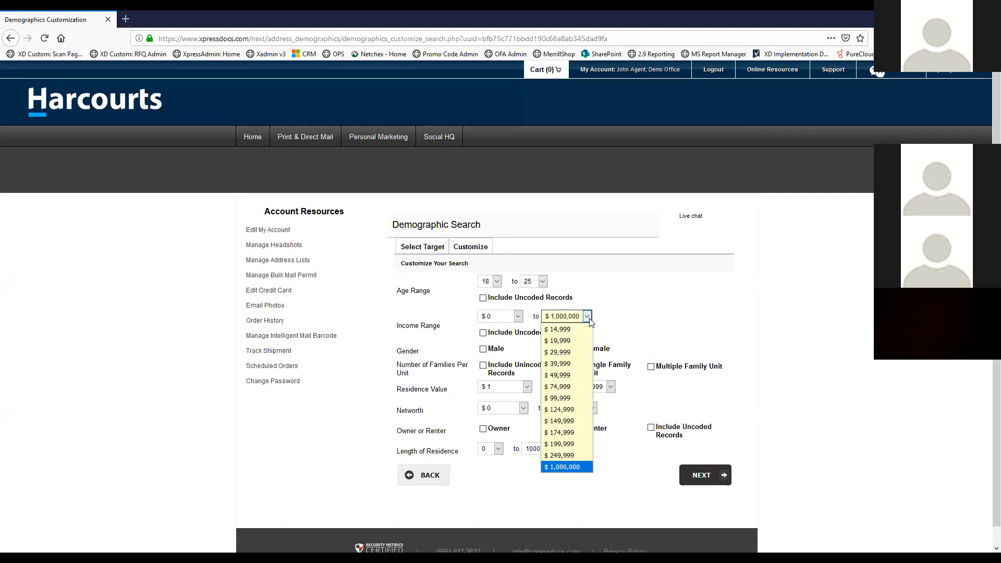
{"action": "left_click", "coordinate": [519, 318]}
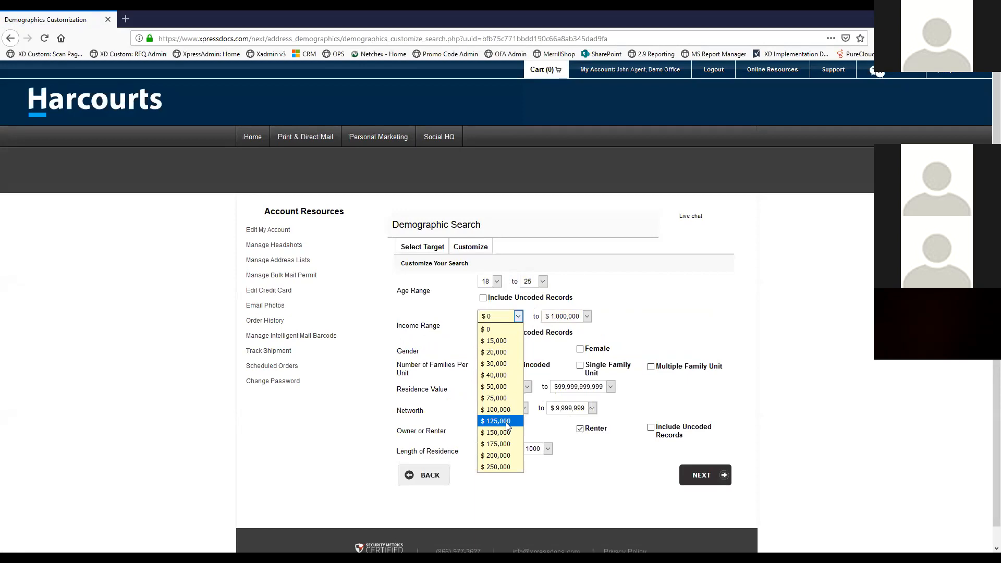
{"action": "left_click", "coordinate": [507, 398]}
{"action": "left_click", "coordinate": [588, 317]}
{"action": "left_click", "coordinate": [588, 317]}
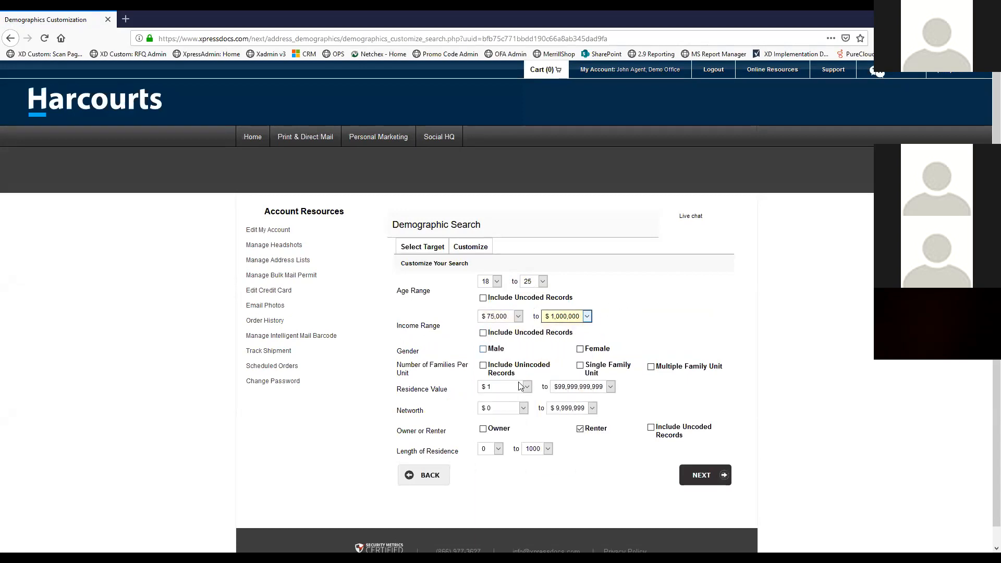
Include both male and female recipients, keep net worth minimum at $0, and go back
{"action": "left_click", "coordinate": [483, 349]}
{"action": "left_click", "coordinate": [580, 349]}
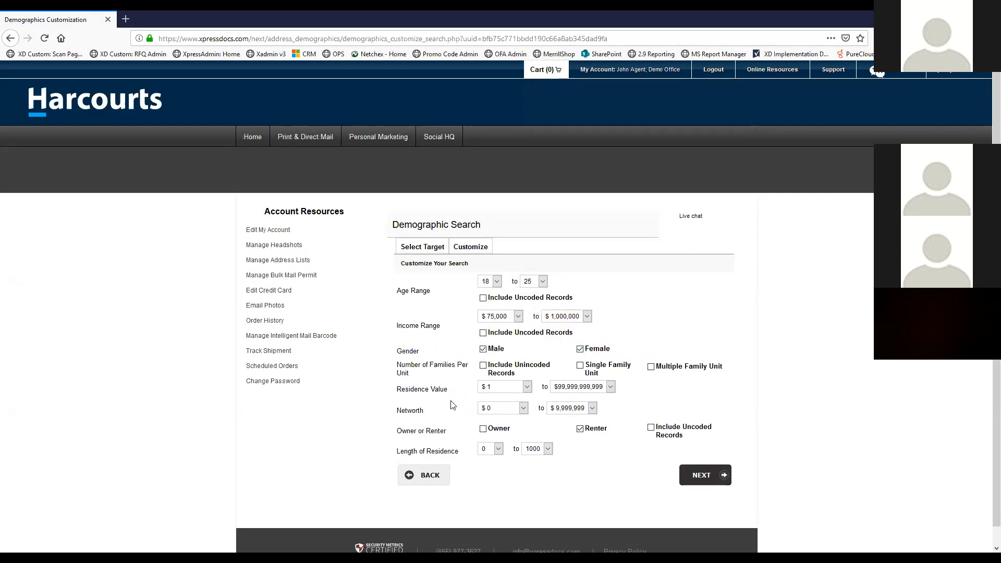
{"action": "left_click", "coordinate": [523, 408]}
{"action": "left_click", "coordinate": [523, 408]}
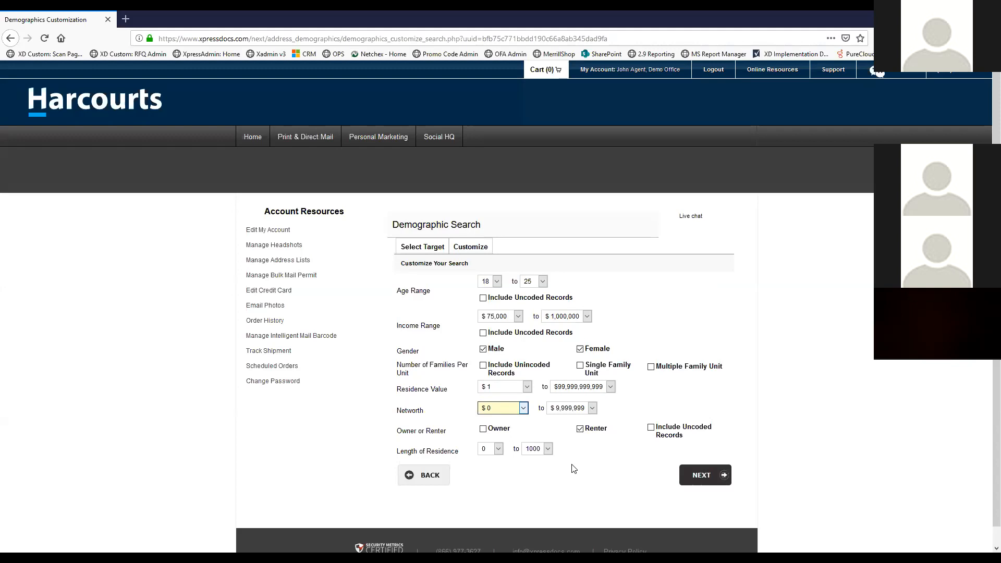
{"action": "left_click", "coordinate": [429, 476]}
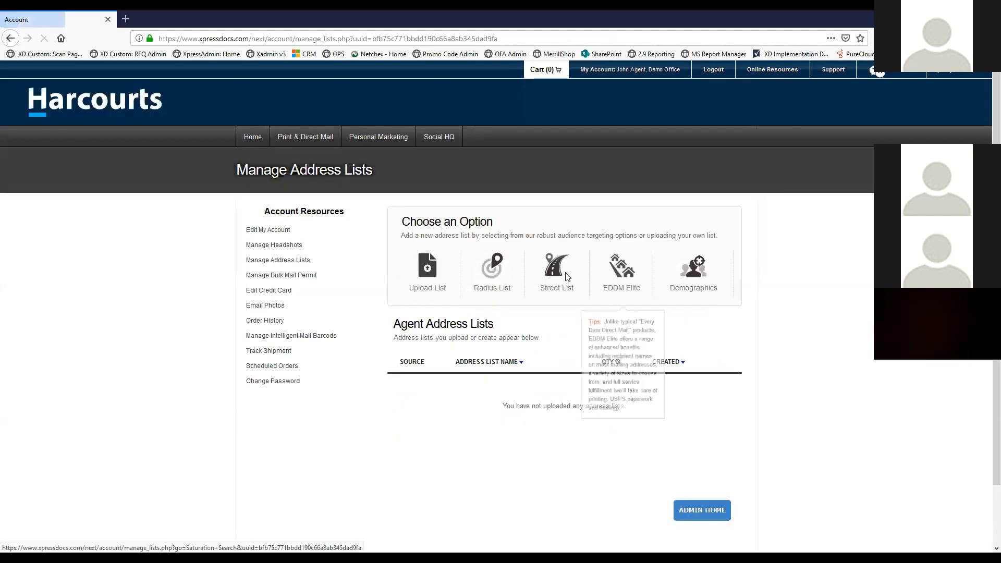
{"action": "mouse_move", "coordinate": [490, 271]}
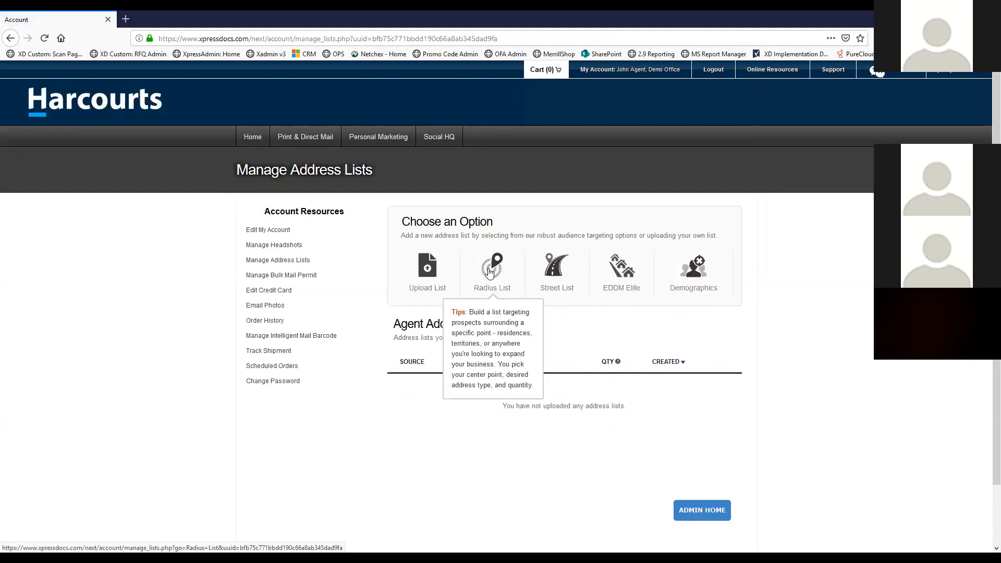
{"action": "left_click", "coordinate": [490, 271]}
{"action": "left_click", "coordinate": [535, 253]}
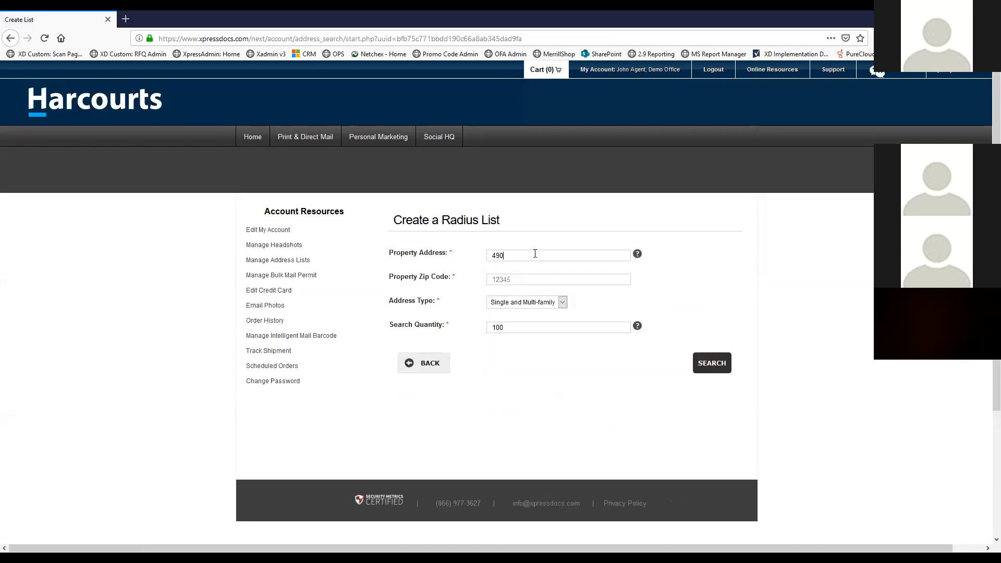
{"action": "left_click", "coordinate": [516, 277]}
{"action": "type", "text": "76137"}
{"action": "left_click", "coordinate": [712, 363]}
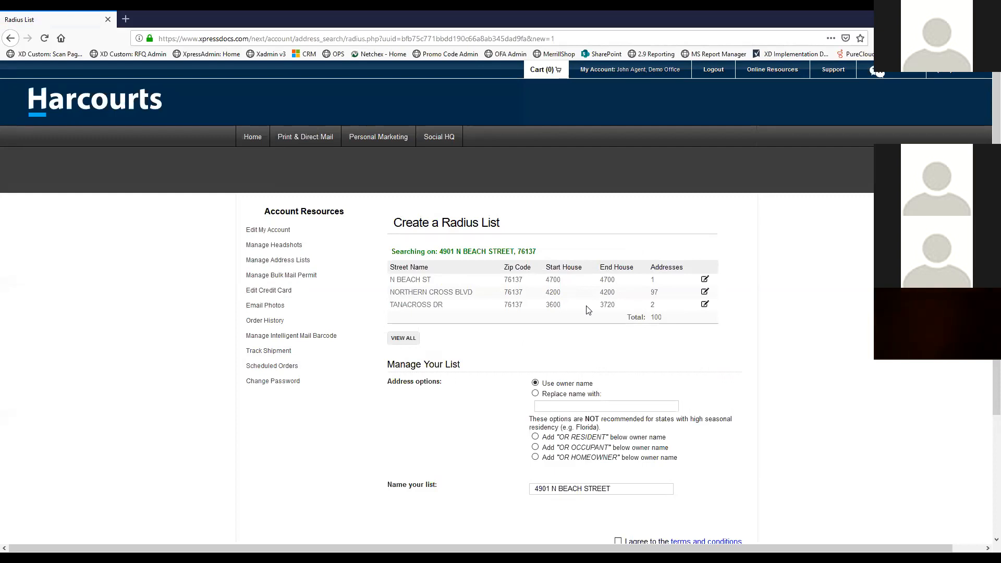
Review the 100 found addresses and return to Manage Address Lists
{"action": "scroll", "coordinate": [588, 310], "scroll_direction": "down", "scroll_amount": 2}
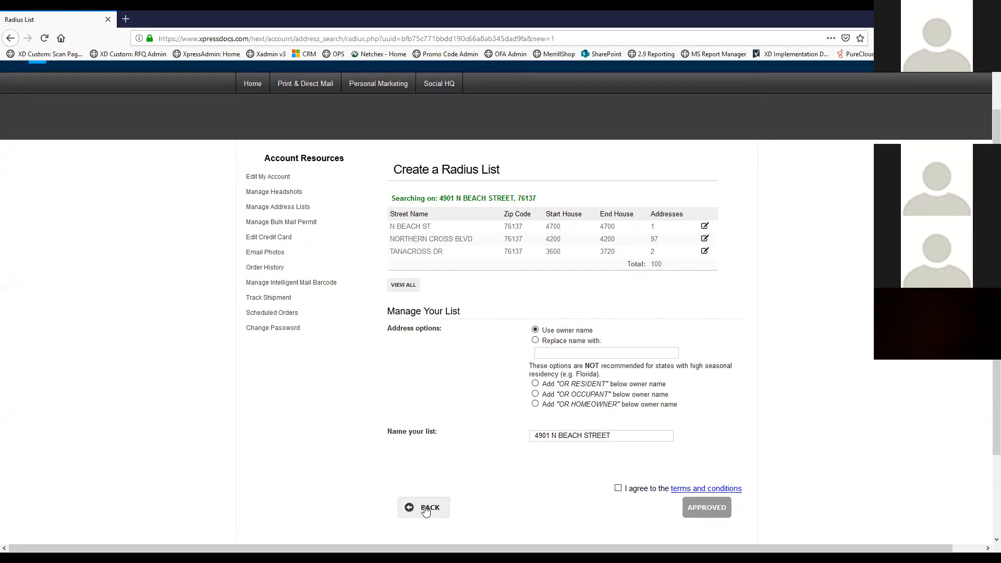
{"action": "left_click", "coordinate": [425, 509]}
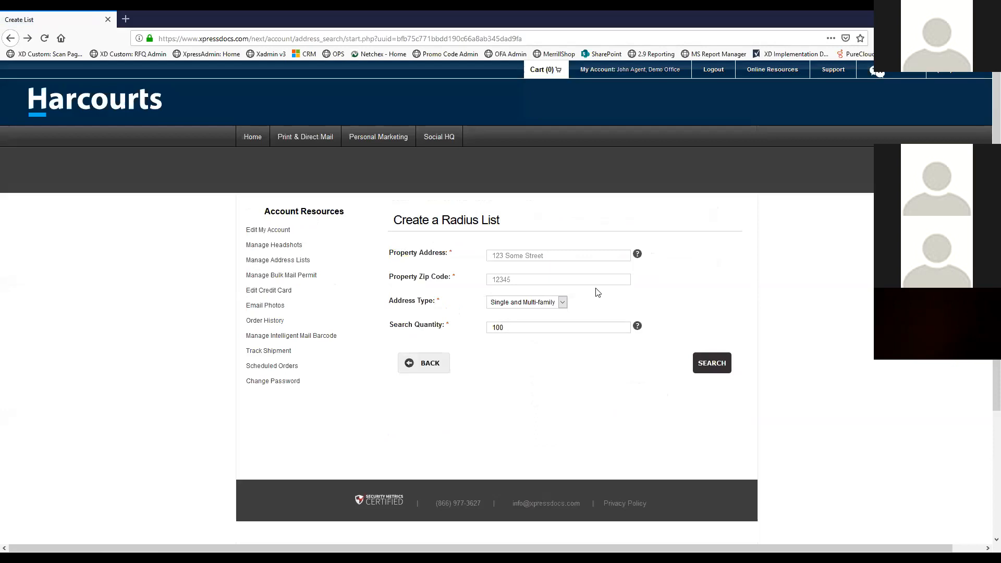
{"action": "left_click", "coordinate": [432, 361]}
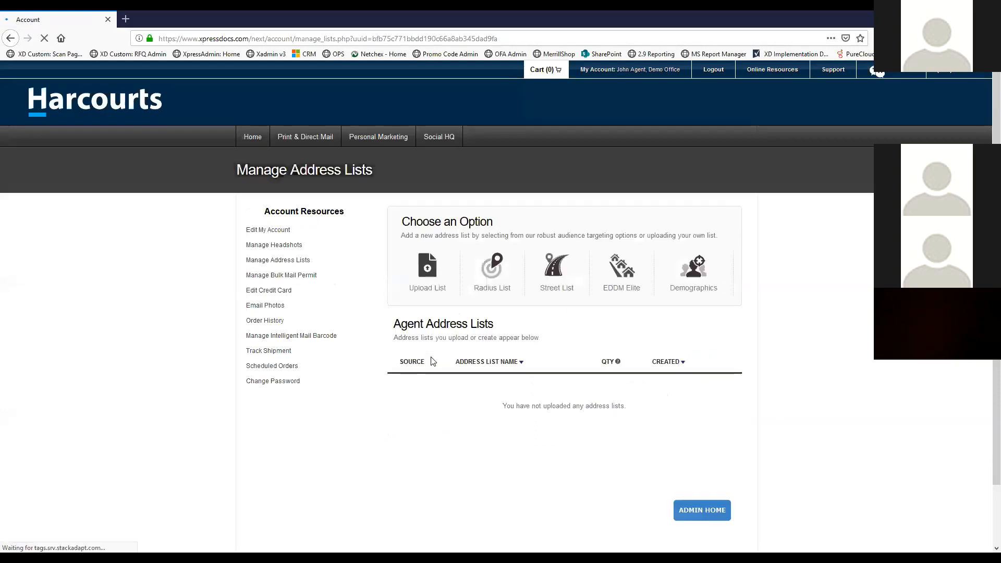
Build a street list for N Beach Street in ZIP 76137
{"action": "left_click", "coordinate": [557, 270]}
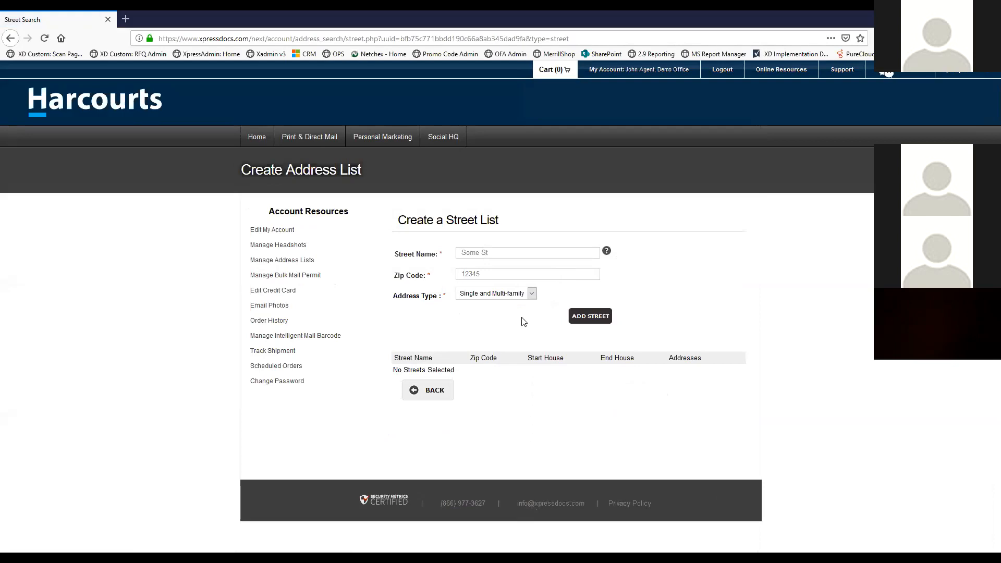
{"action": "left_click", "coordinate": [500, 252]}
{"action": "type", "text": "beac"}
{"action": "key", "text": "BackSpace"}
{"action": "key", "text": "BackSpace"}
{"action": "key", "text": "BackSpace"}
{"action": "type", "text": "n beach street"}
{"action": "left_click", "coordinate": [553, 270]}
{"action": "type", "text": "7613"}
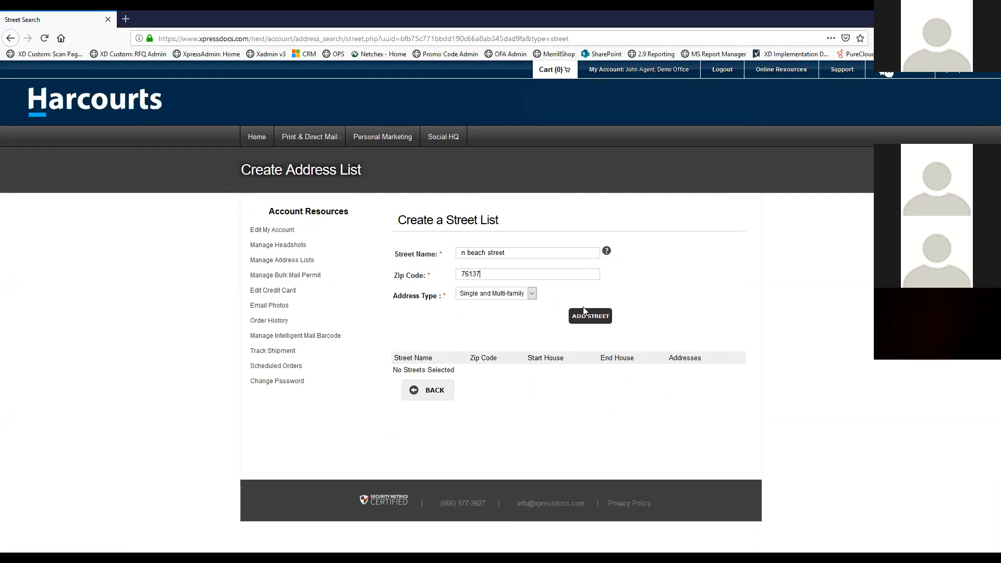
{"action": "left_click", "coordinate": [584, 313]}
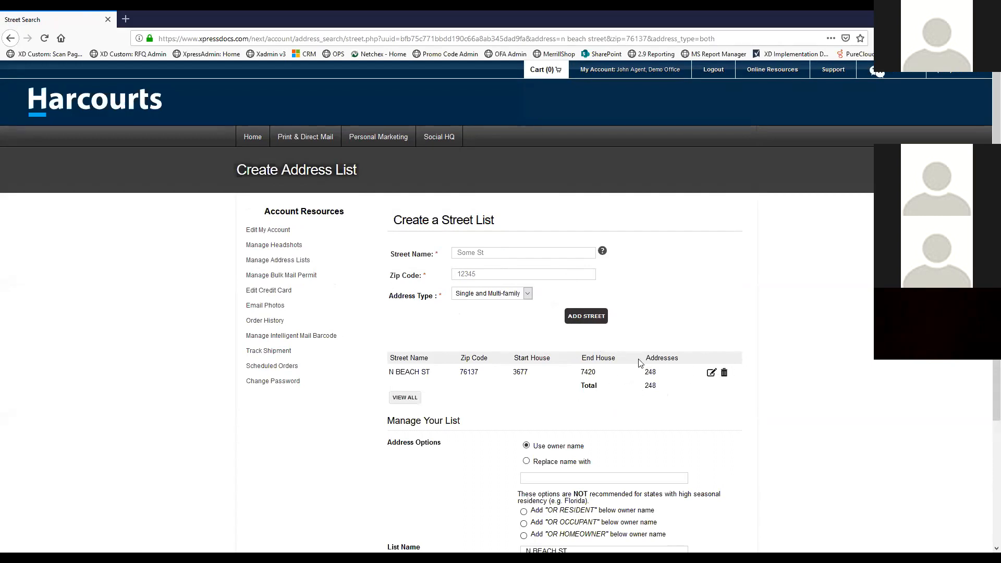
Review the 248 street addresses and go back to Manage Address Lists
{"action": "scroll", "coordinate": [633, 304], "scroll_direction": "down", "scroll_amount": 2}
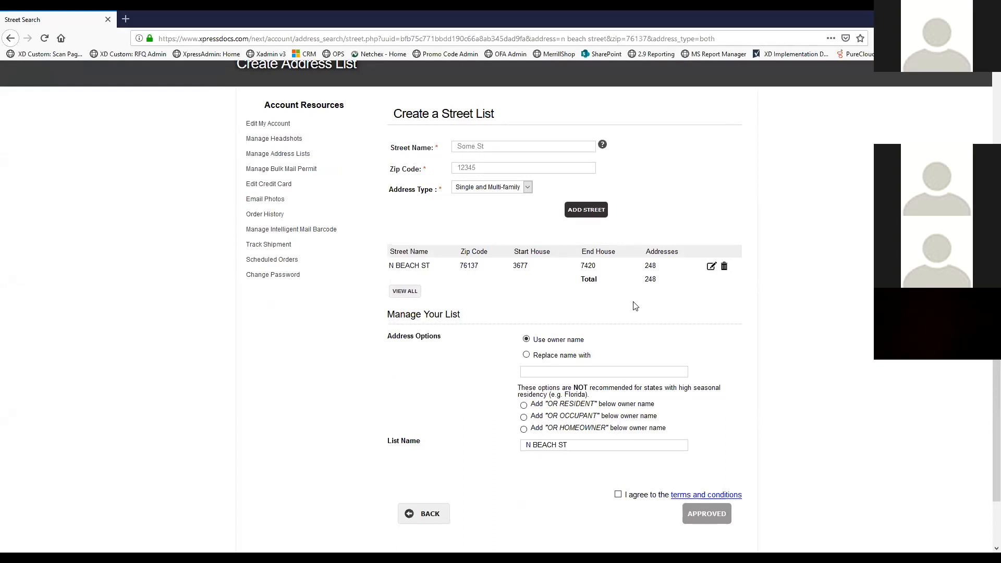
{"action": "left_click", "coordinate": [409, 516]}
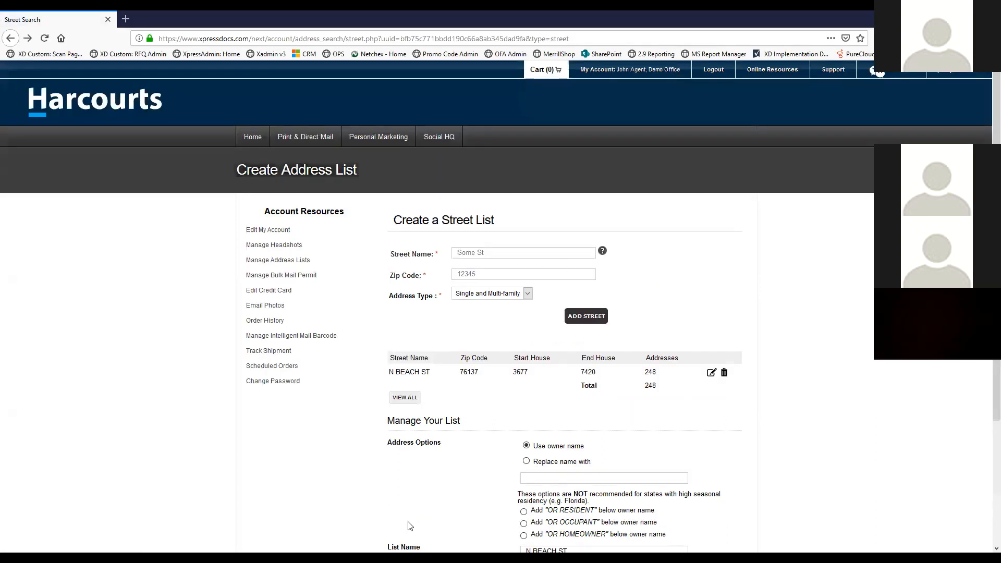
{"action": "scroll", "coordinate": [409, 526], "scroll_direction": "down", "scroll_amount": 3}
{"action": "left_click", "coordinate": [417, 457]}
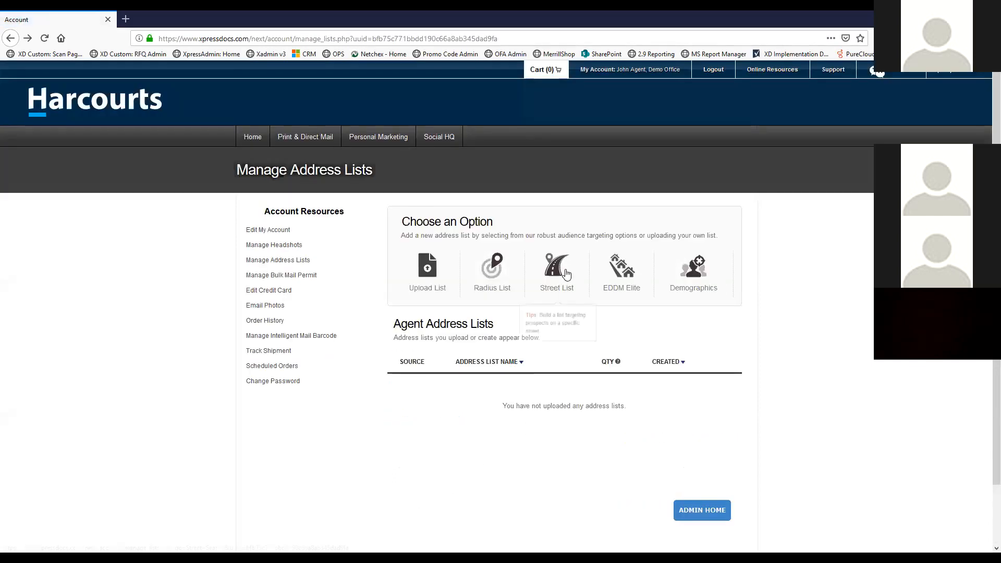
Run an EDDM Elite search for ZIP 76137 and open the USPS carrier route map
{"action": "left_click", "coordinate": [627, 274]}
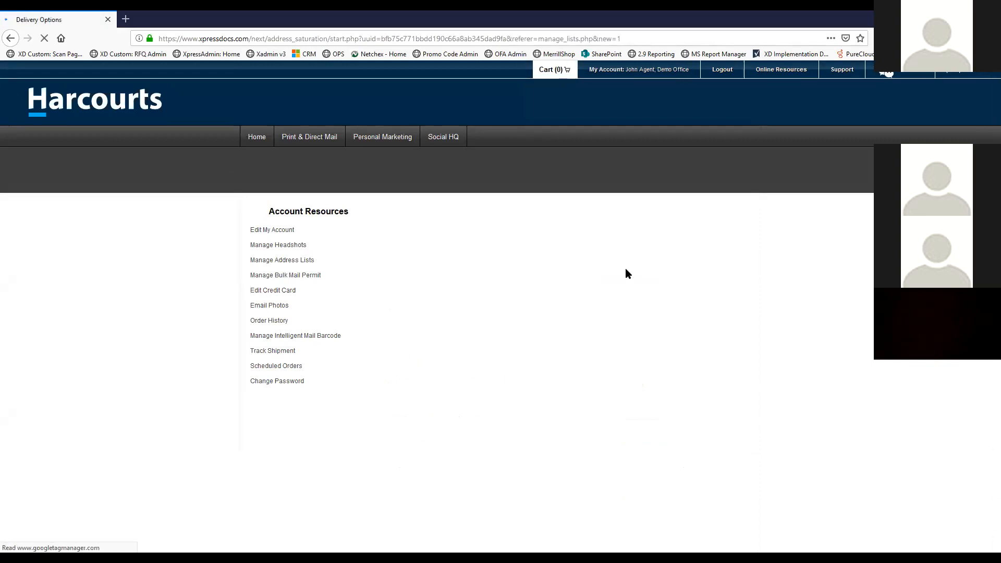
{"action": "type", "text": "76137"}
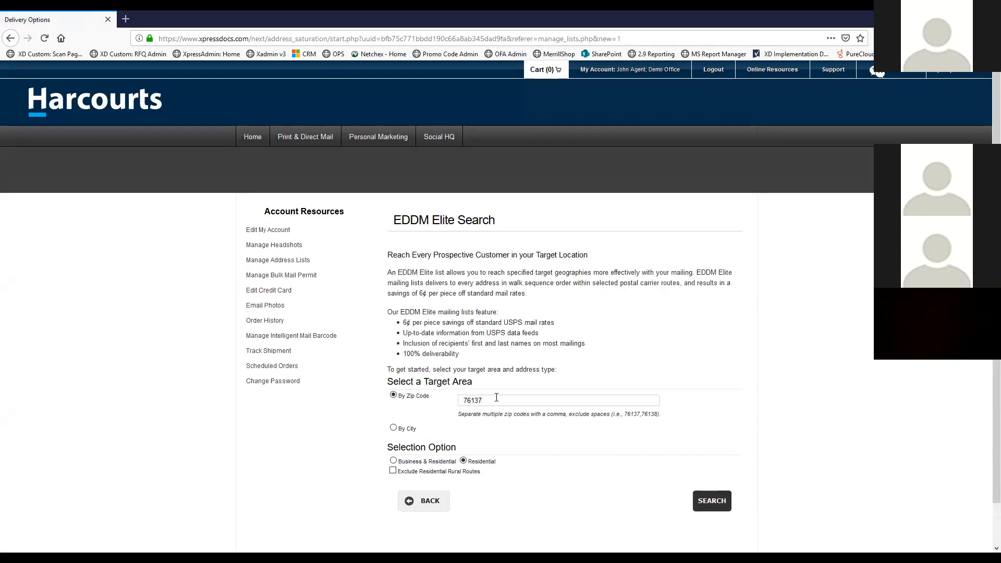
{"action": "left_click", "coordinate": [709, 501]}
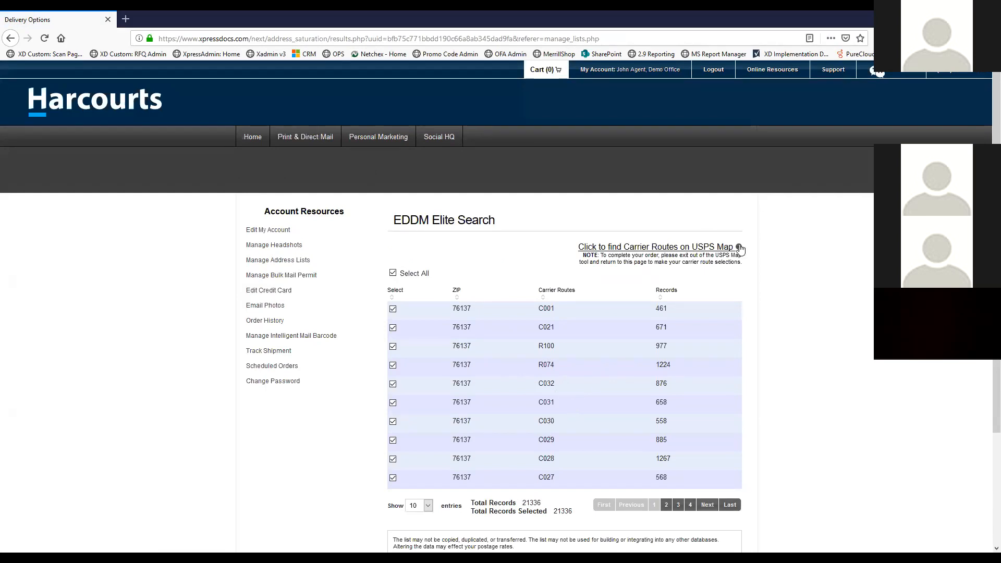
{"action": "left_click", "coordinate": [667, 248]}
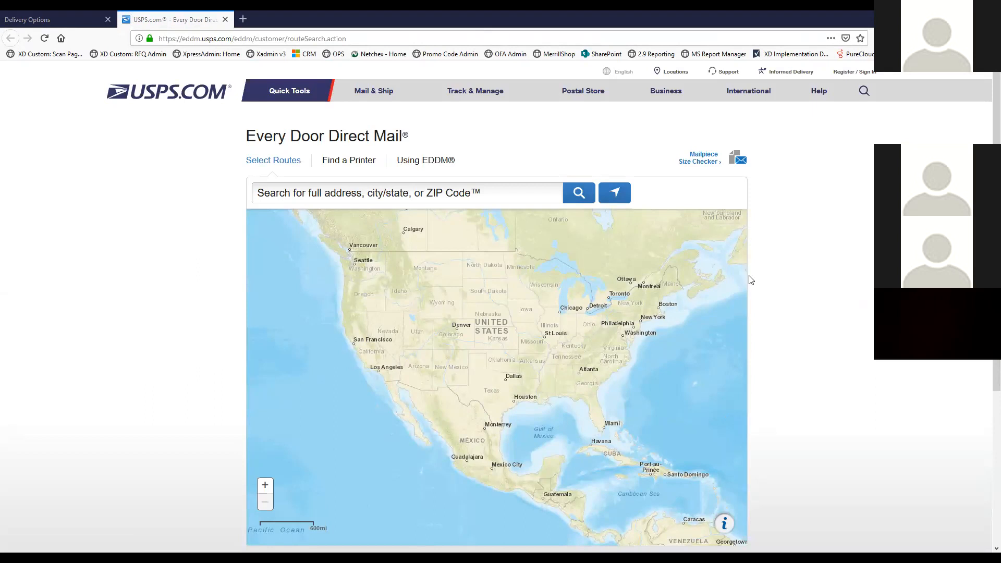
Search the USPS EDDM map for ZIP 76137
{"action": "left_click", "coordinate": [466, 198]}
{"action": "type", "text": "76137"}
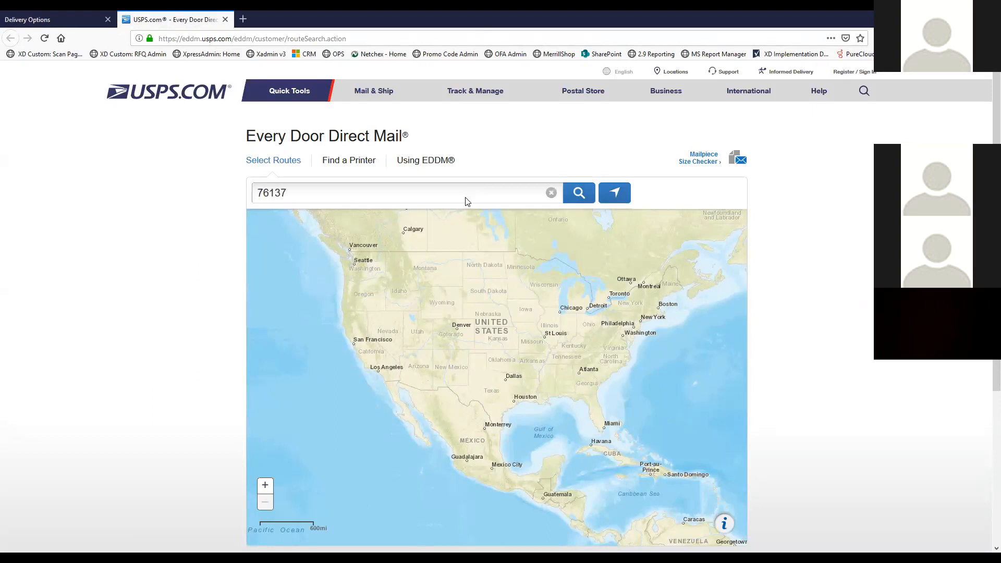
{"action": "key", "text": "Return"}
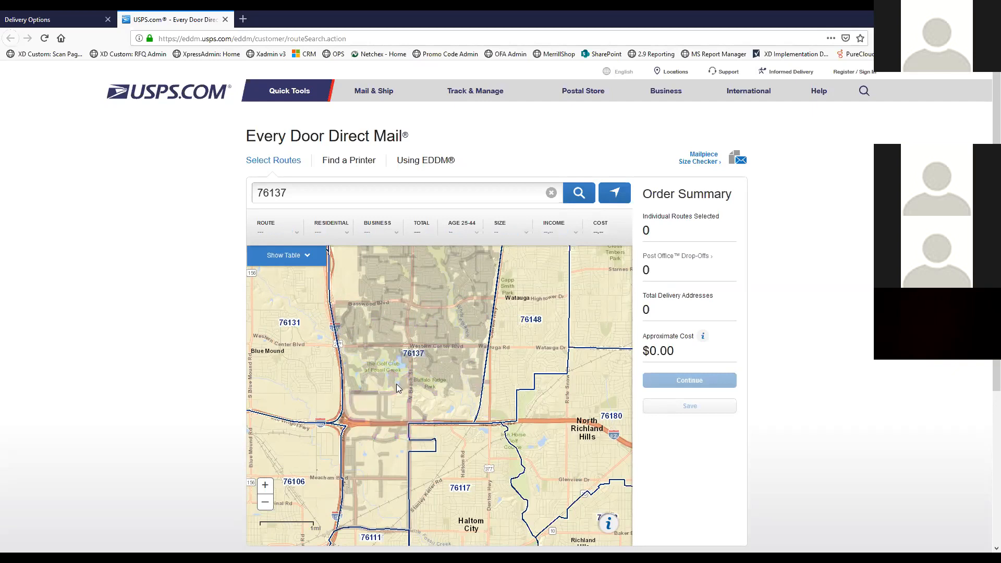
Back on the route results, clear selections and pick carrier routes C021, R074, C032 and C030
{"action": "left_click", "coordinate": [224, 19]}
{"action": "left_click", "coordinate": [393, 273]}
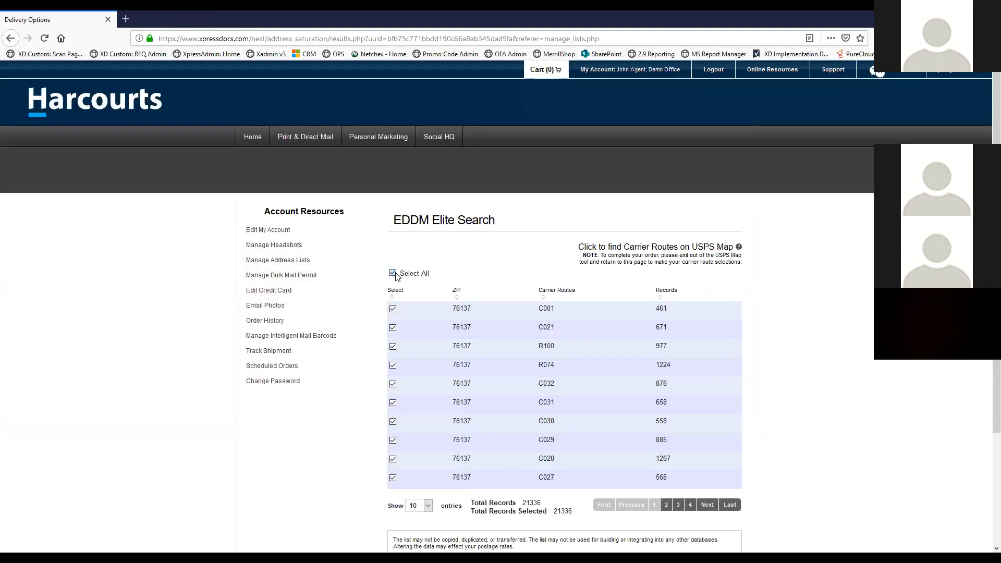
{"action": "left_click", "coordinate": [392, 328]}
{"action": "left_click", "coordinate": [393, 366]}
{"action": "left_click", "coordinate": [393, 385]}
{"action": "left_click", "coordinate": [392, 421]}
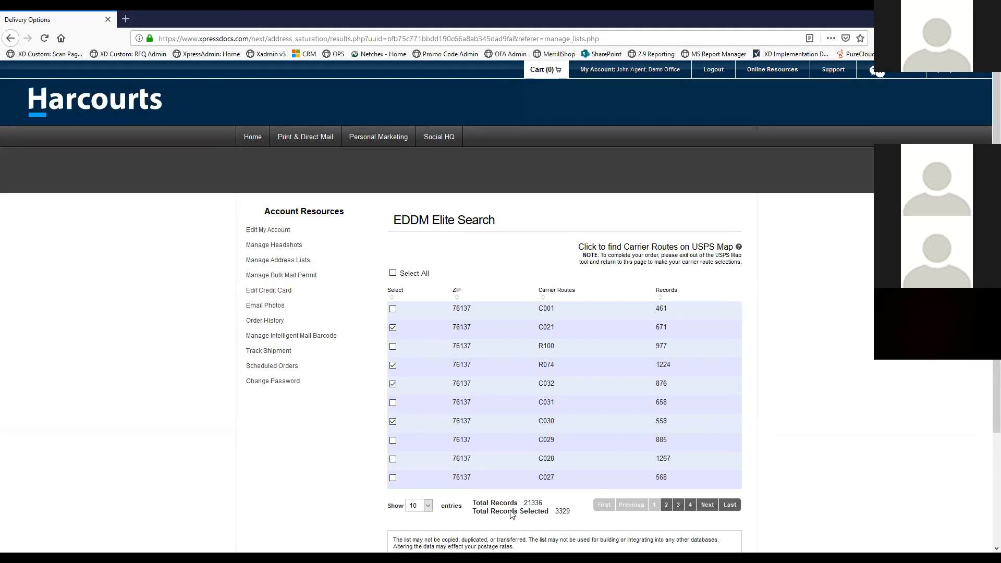
Leave the EDDM Elite results and search form for Manage Address Lists
{"action": "scroll", "coordinate": [579, 425], "scroll_direction": "down", "scroll_amount": 3}
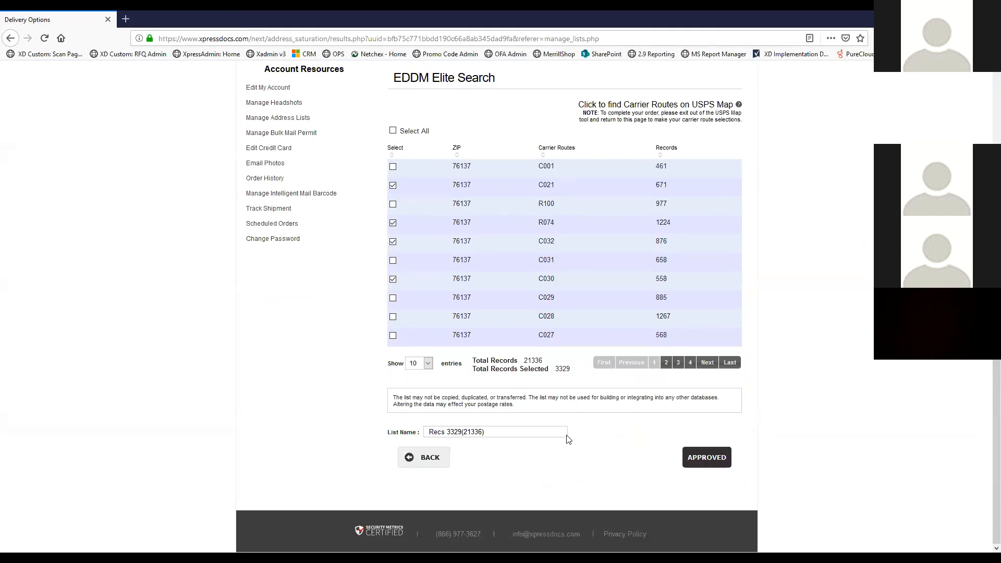
{"action": "left_click", "coordinate": [426, 461]}
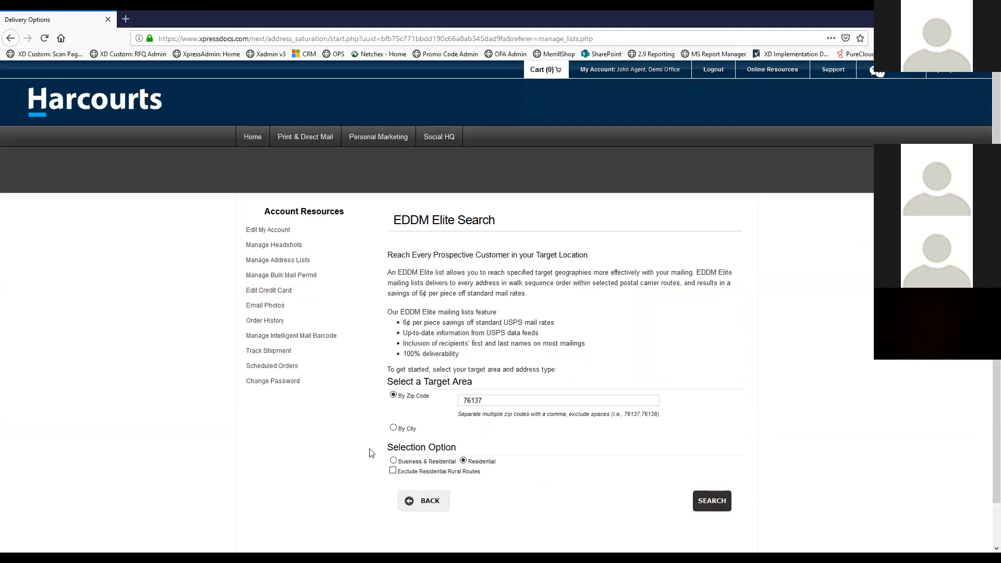
{"action": "left_click", "coordinate": [409, 502]}
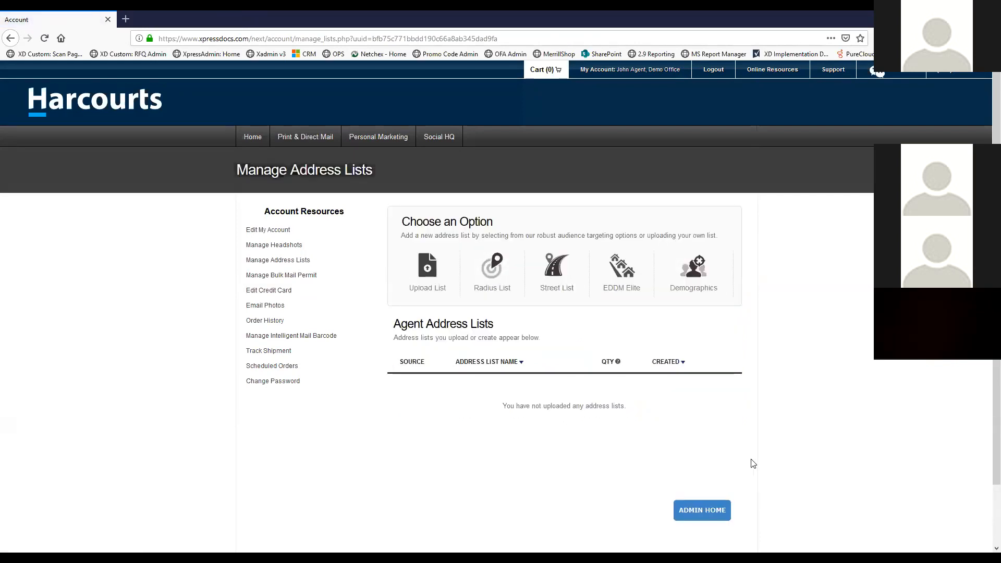
Return to the On-Demand Marketing home page with its Choose a Design categories
{"action": "left_click", "coordinate": [261, 139]}
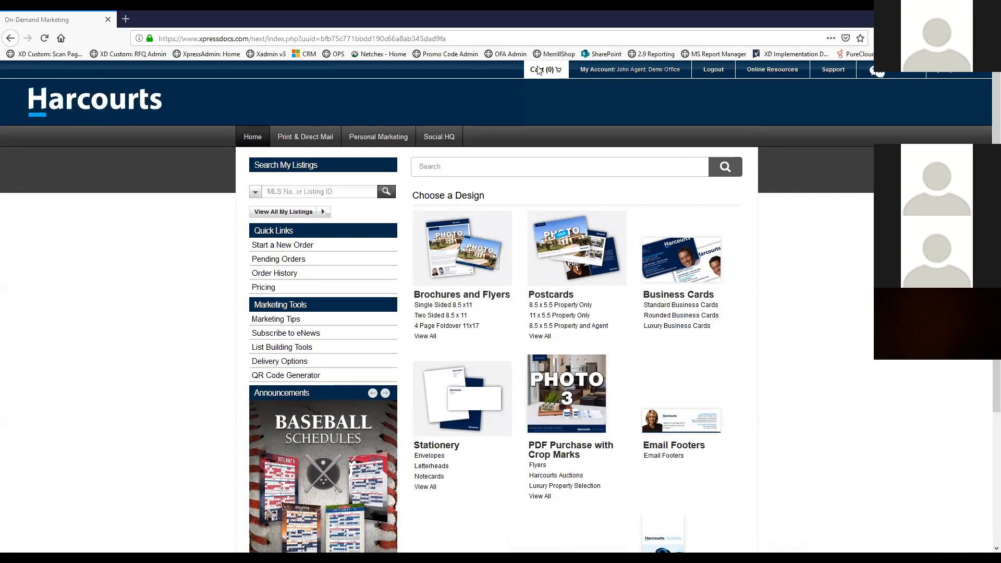
Browse the Personal Marketing Spring Large Postcards 8.5 x 5.5 templates
{"action": "left_click", "coordinate": [367, 141]}
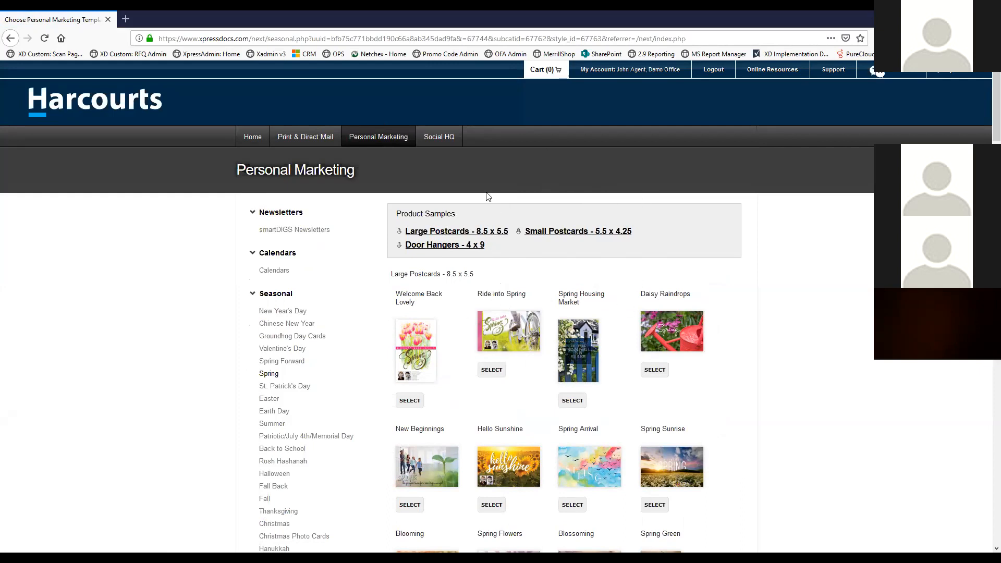
{"action": "scroll", "coordinate": [383, 311], "scroll_direction": "down", "scroll_amount": 2}
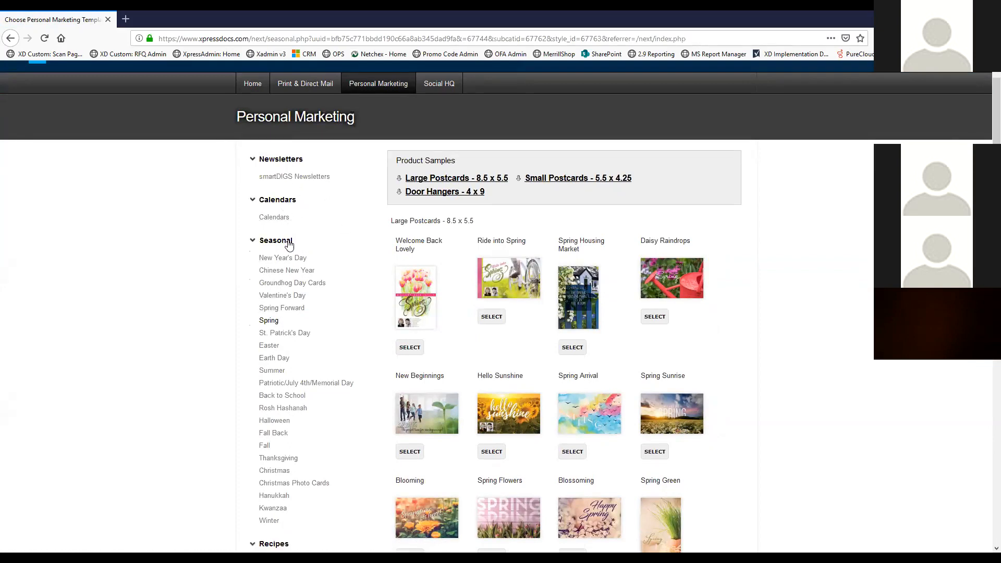
{"action": "scroll", "coordinate": [312, 195], "scroll_direction": "down", "scroll_amount": 1}
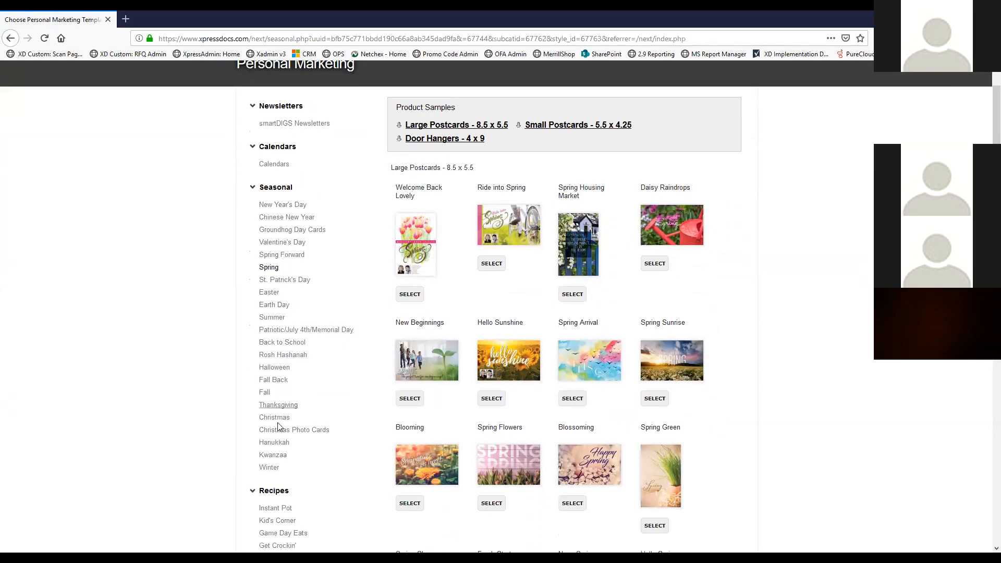
{"action": "scroll", "coordinate": [326, 245], "scroll_direction": "down", "scroll_amount": 3}
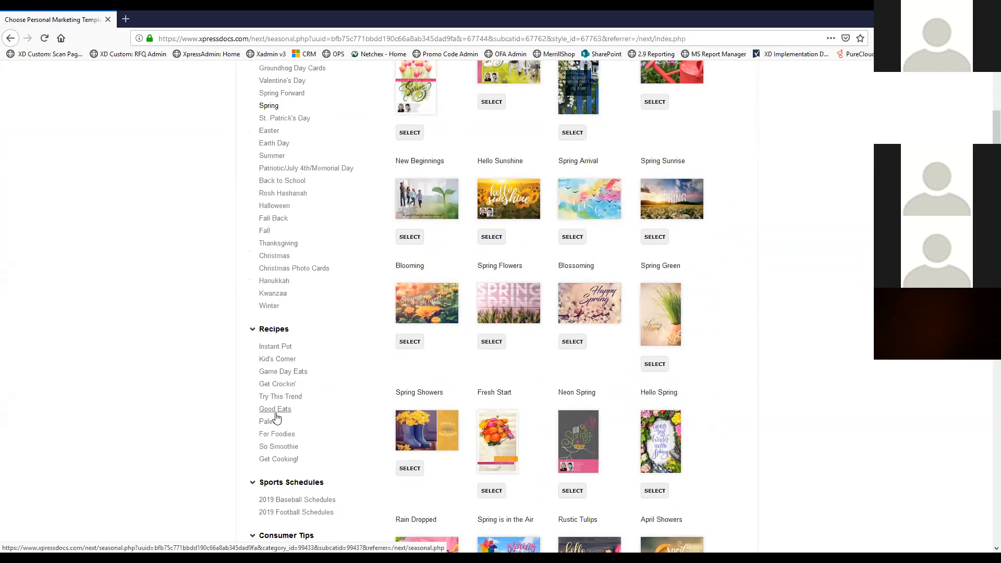
{"action": "scroll", "coordinate": [286, 297], "scroll_direction": "down", "scroll_amount": 4}
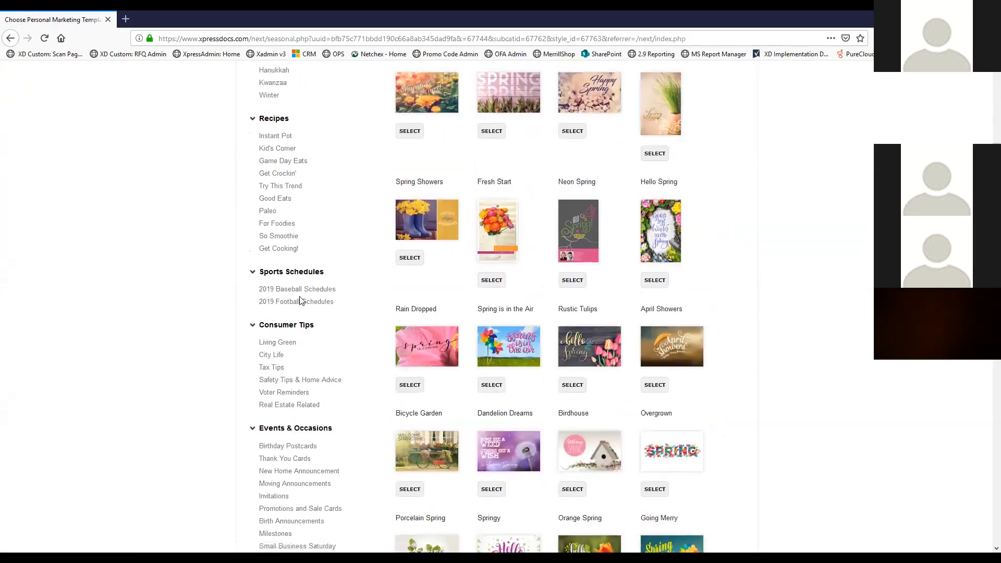
{"action": "scroll", "coordinate": [300, 292], "scroll_direction": "down", "scroll_amount": 2}
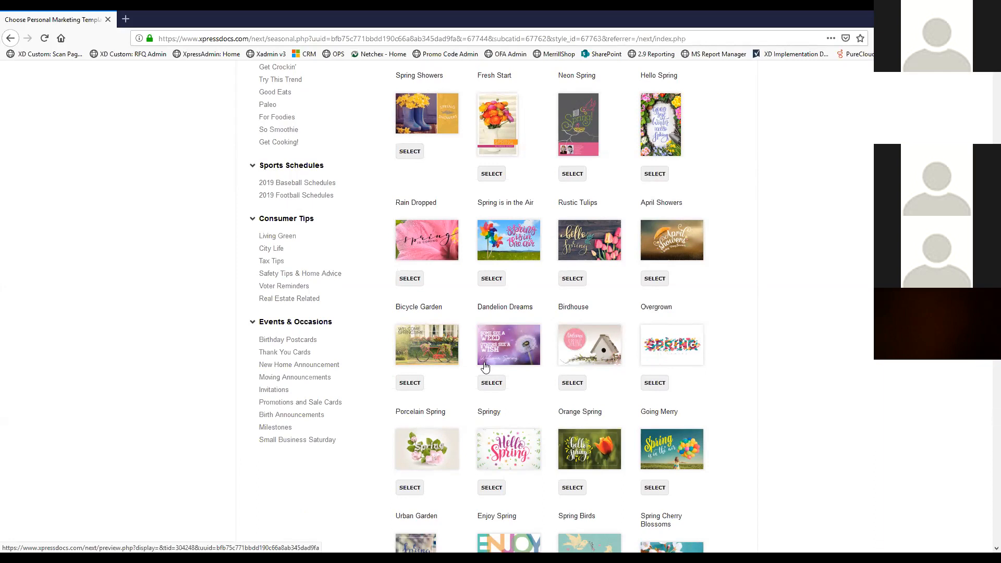
{"action": "scroll", "coordinate": [463, 323], "scroll_direction": "up", "scroll_amount": 3}
{"action": "scroll", "coordinate": [463, 323], "scroll_direction": "up", "scroll_amount": 4}
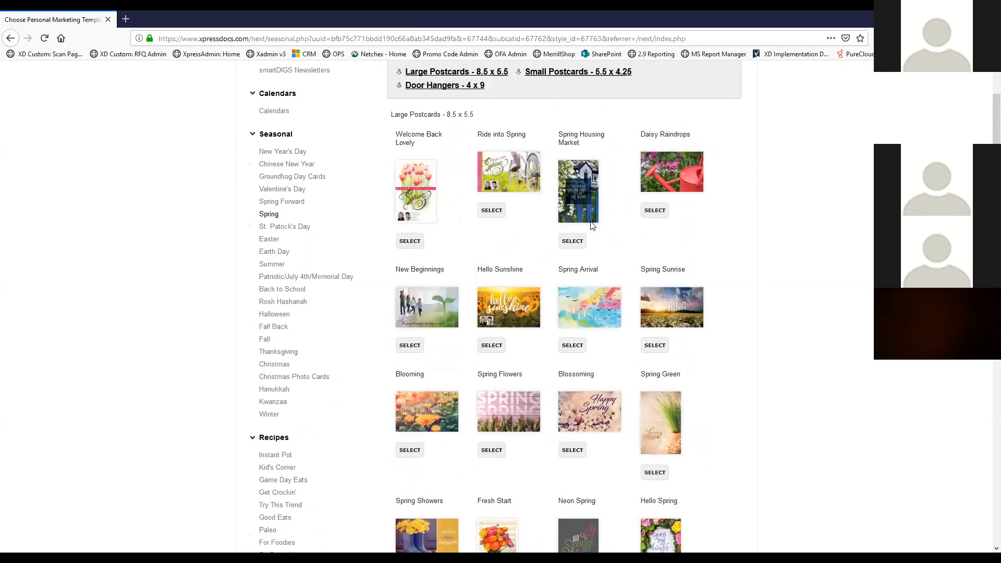
Preview the Welcome Back Lovely postcard's pricing and Seasonal Back options, then go home
{"action": "left_click", "coordinate": [410, 241]}
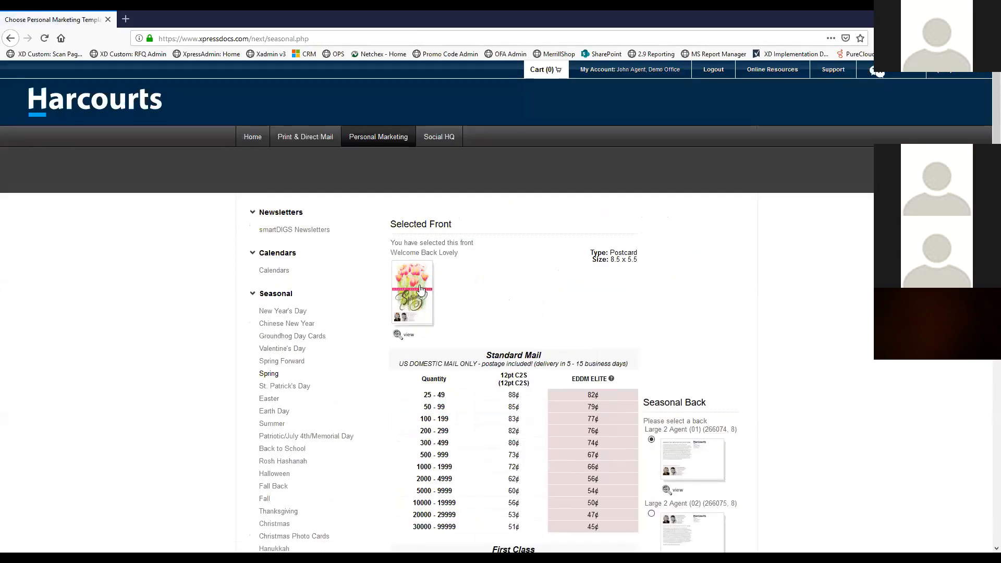
{"action": "scroll", "coordinate": [485, 292], "scroll_direction": "down", "scroll_amount": 4}
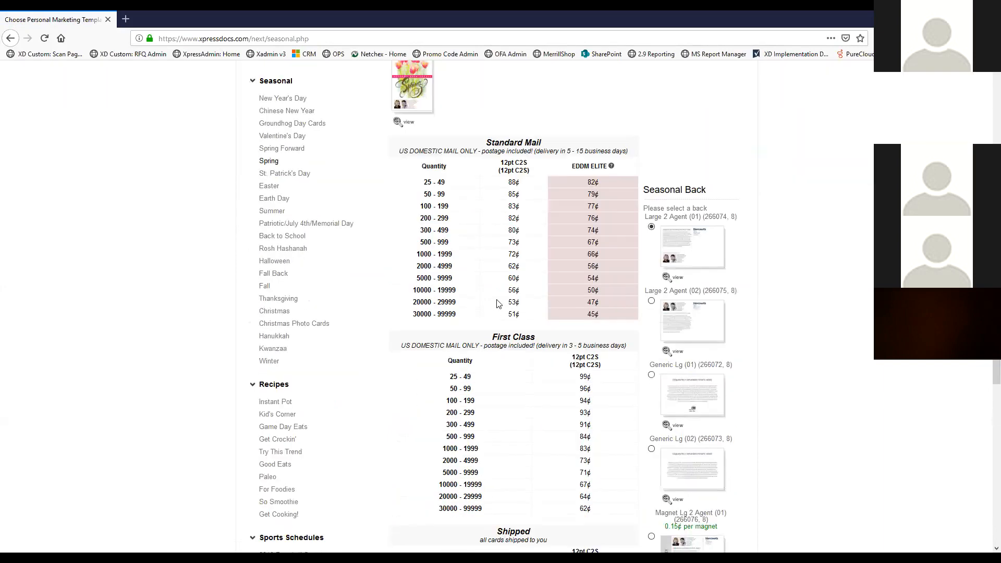
{"action": "scroll", "coordinate": [542, 246], "scroll_direction": "down", "scroll_amount": 5}
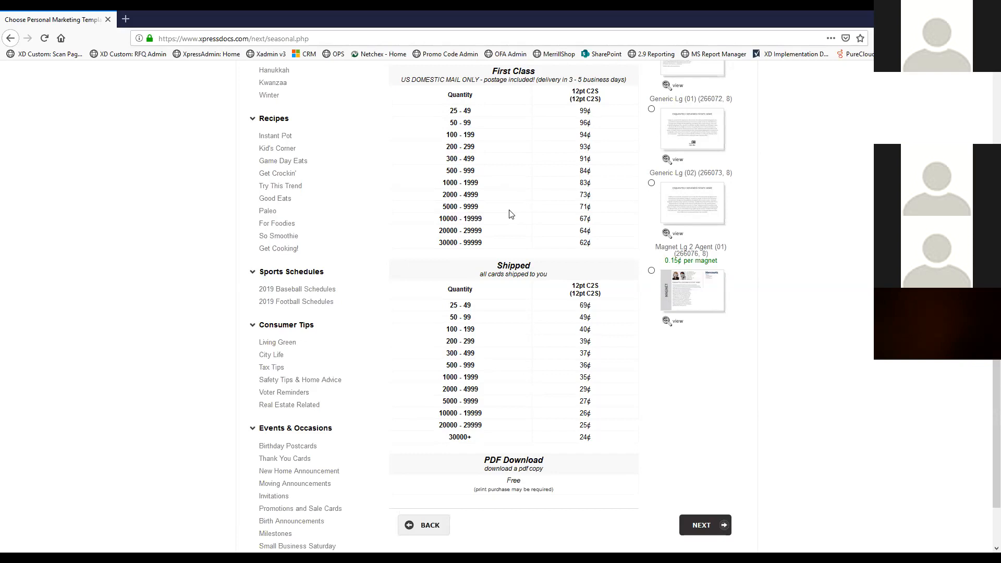
{"action": "scroll", "coordinate": [537, 313], "scroll_direction": "up", "scroll_amount": 3}
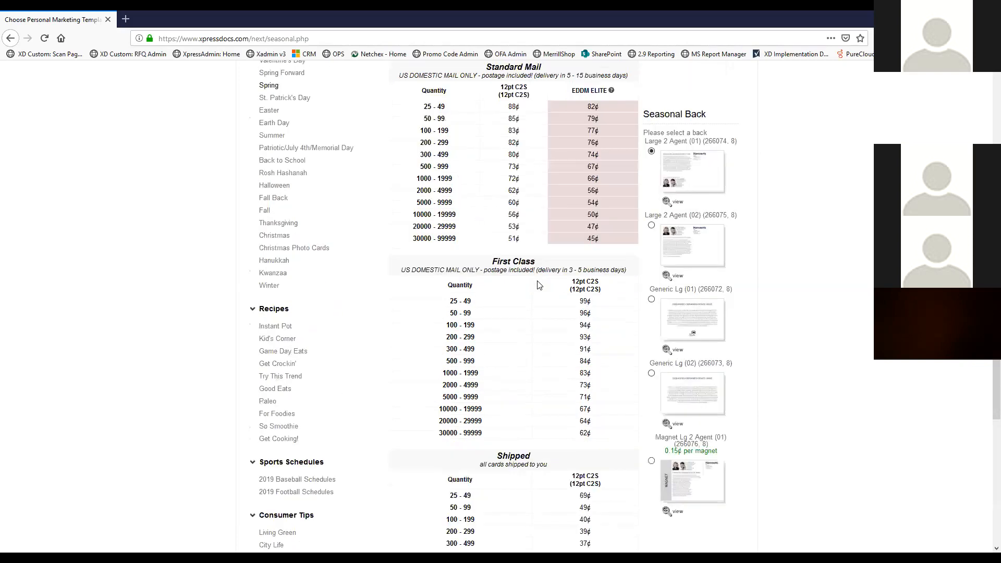
{"action": "scroll", "coordinate": [538, 285], "scroll_direction": "up", "scroll_amount": 5}
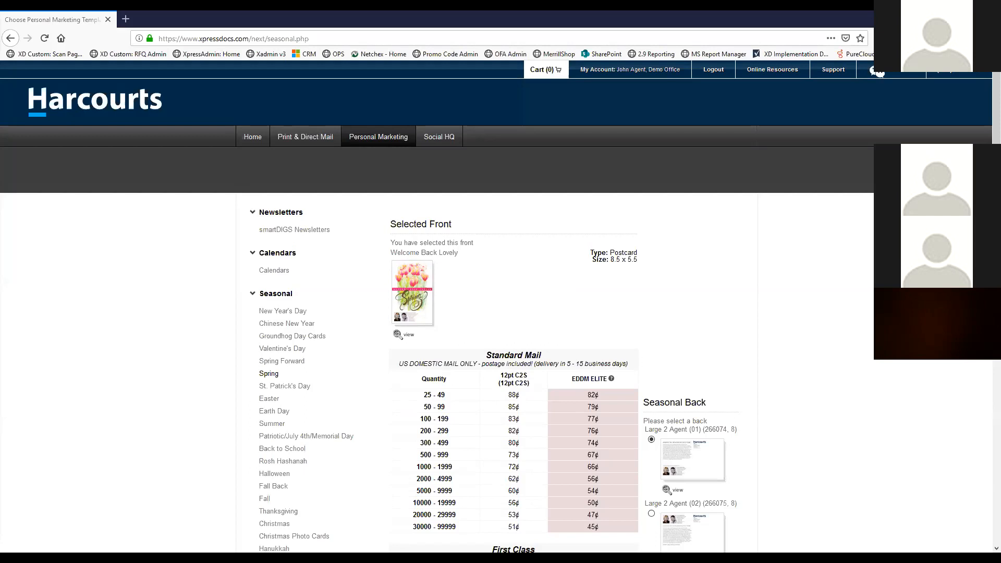
{"action": "left_click", "coordinate": [250, 137]}
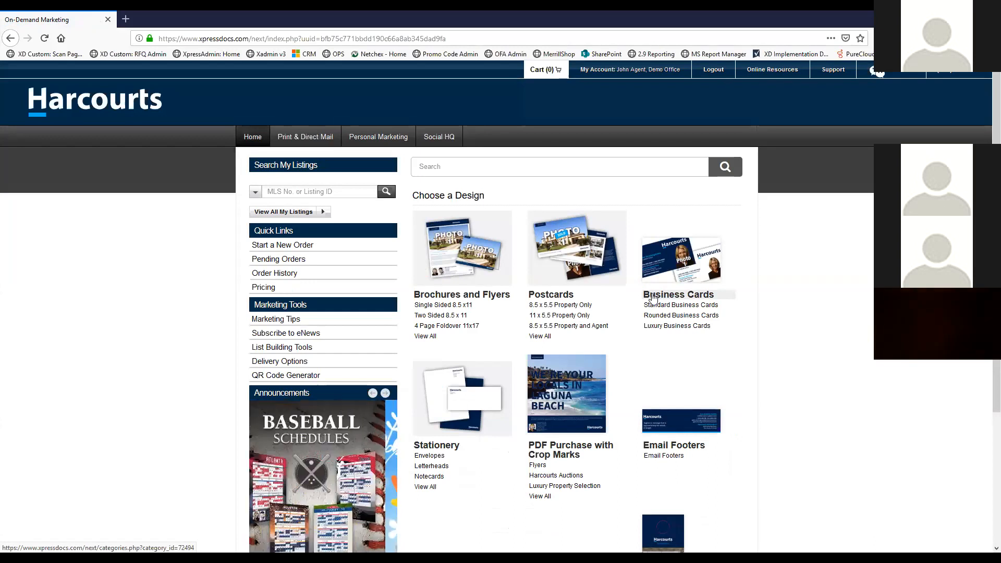
Pick the 'BC - Blue or White with Agent Headshot, Designations' card from Standard Business Cards With Designations
{"action": "left_click", "coordinate": [653, 297]}
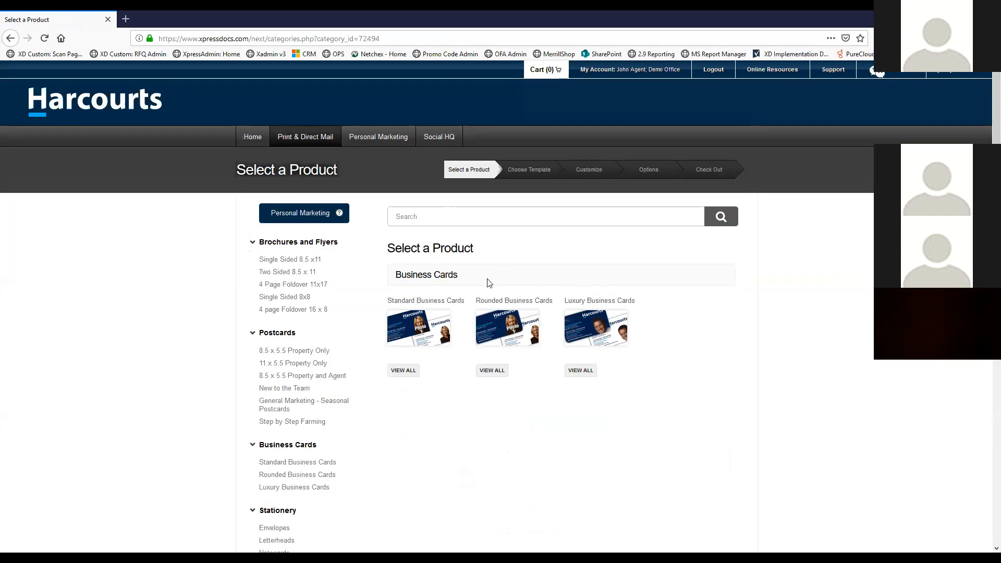
{"action": "scroll", "coordinate": [438, 268], "scroll_direction": "down", "scroll_amount": 1}
{"action": "scroll", "coordinate": [438, 268], "scroll_direction": "down", "scroll_amount": 1}
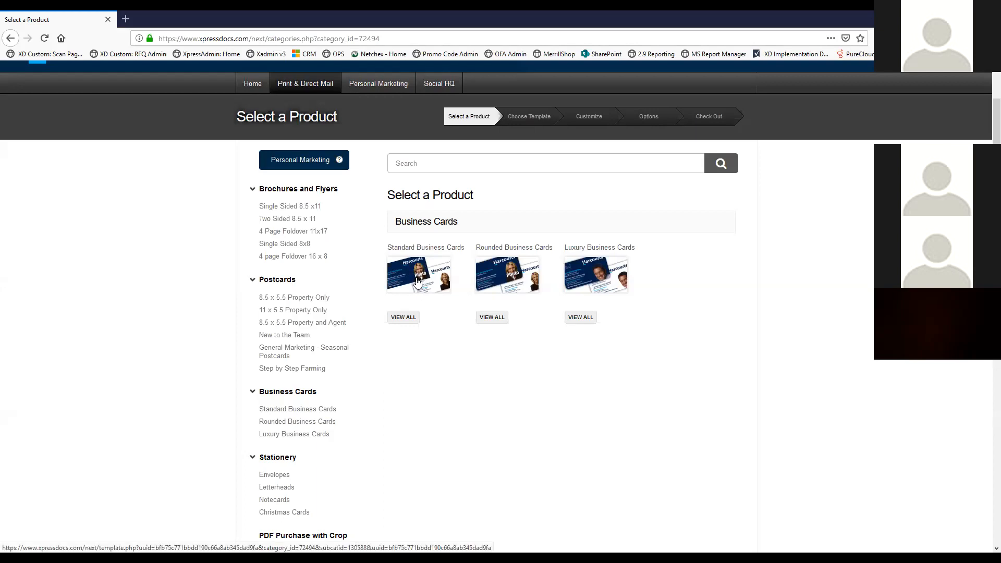
{"action": "left_click", "coordinate": [408, 320]}
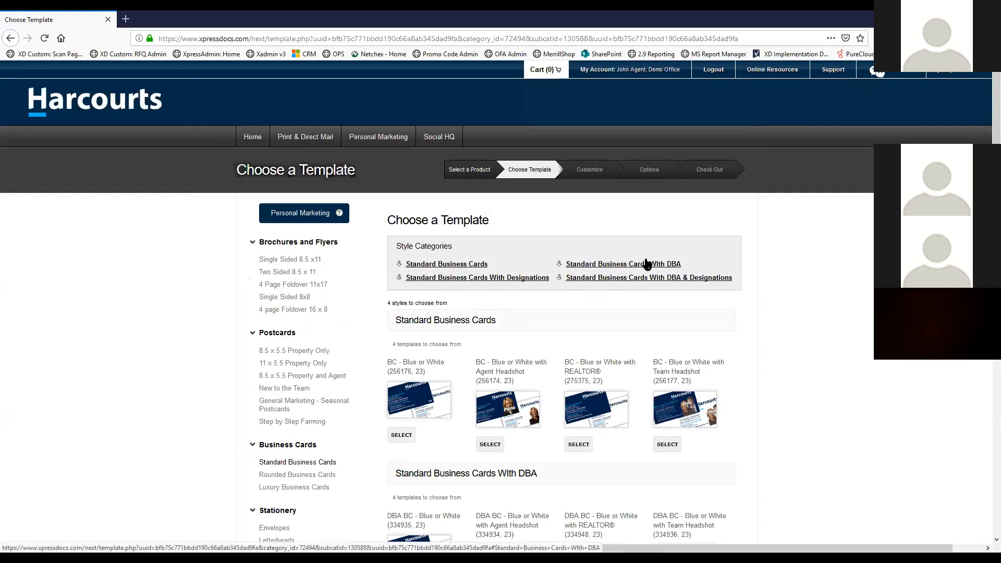
{"action": "left_click", "coordinate": [463, 280]}
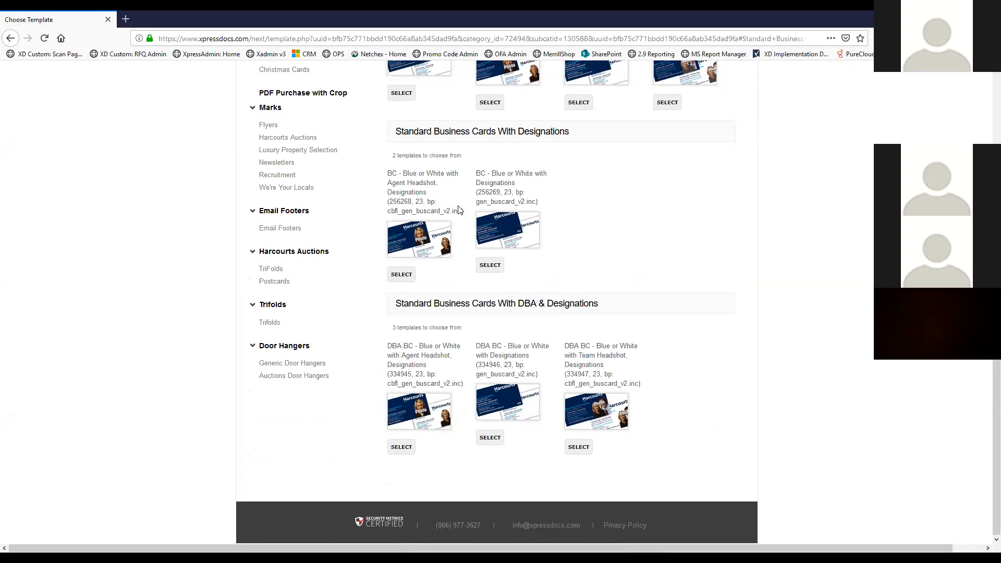
{"action": "left_click", "coordinate": [402, 275]}
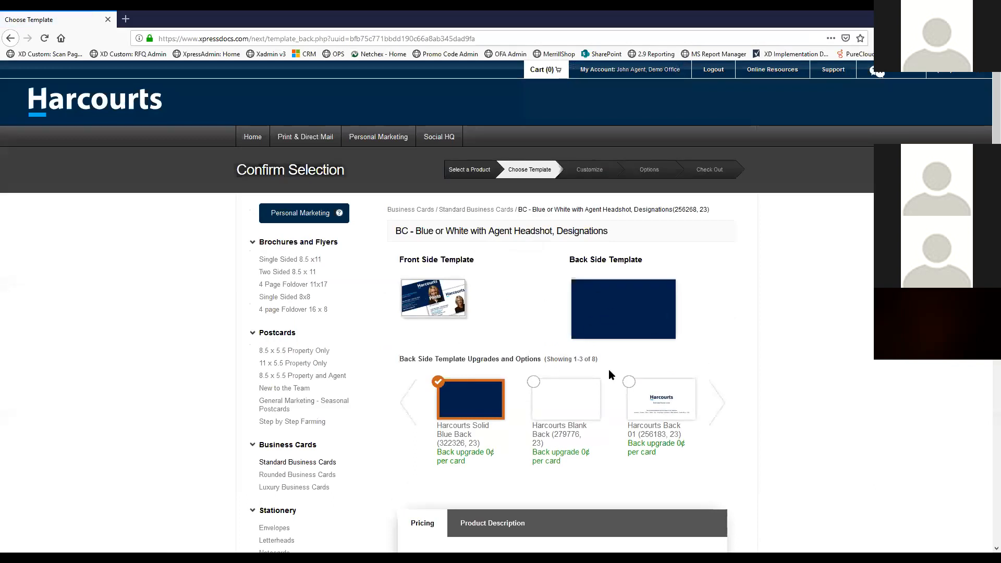
Page through the back-side designs, ending on the first set with Harcourts Solid Blue Back
{"action": "scroll", "coordinate": [542, 316], "scroll_direction": "down", "scroll_amount": 1}
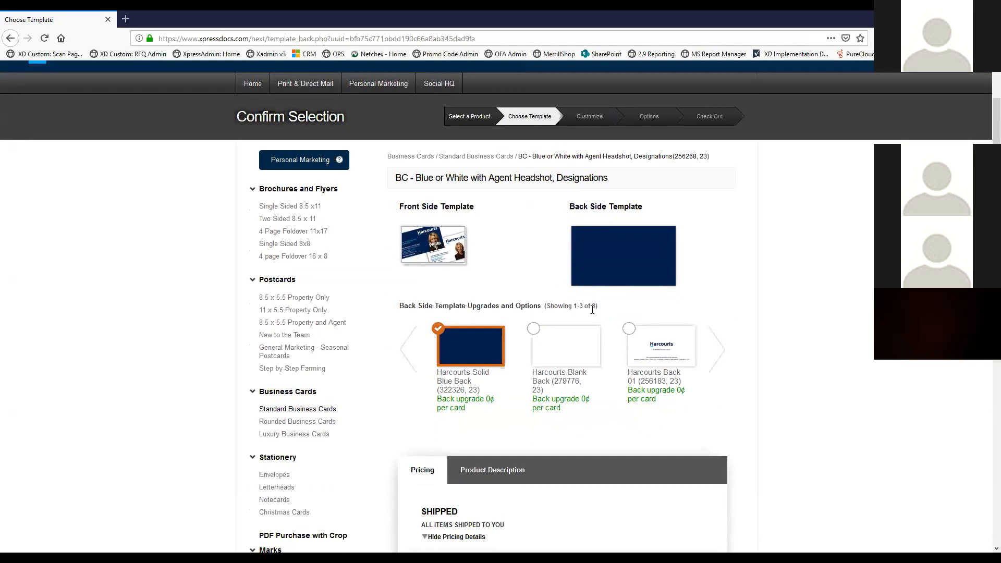
{"action": "scroll", "coordinate": [592, 309], "scroll_direction": "down", "scroll_amount": 1}
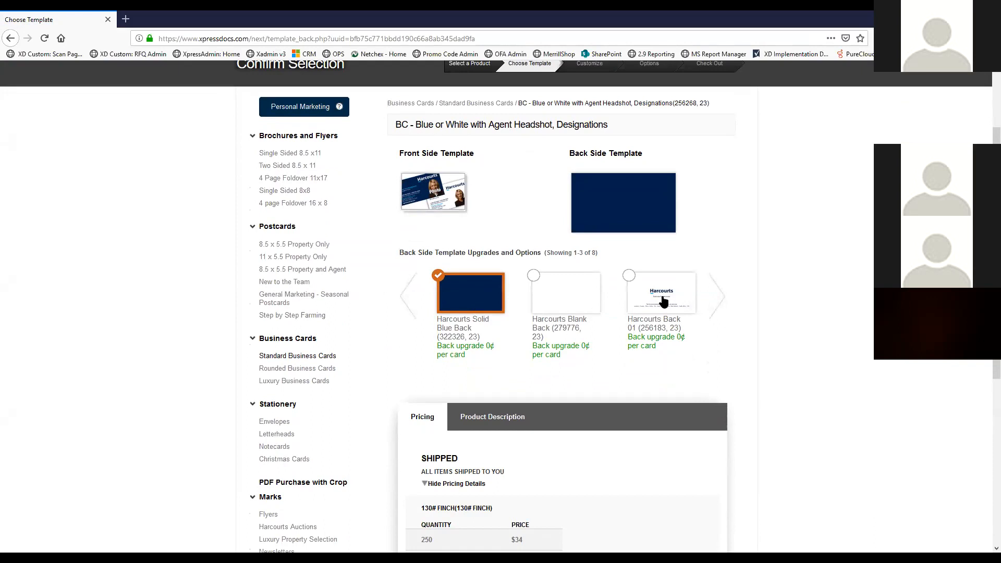
{"action": "left_click", "coordinate": [718, 304]}
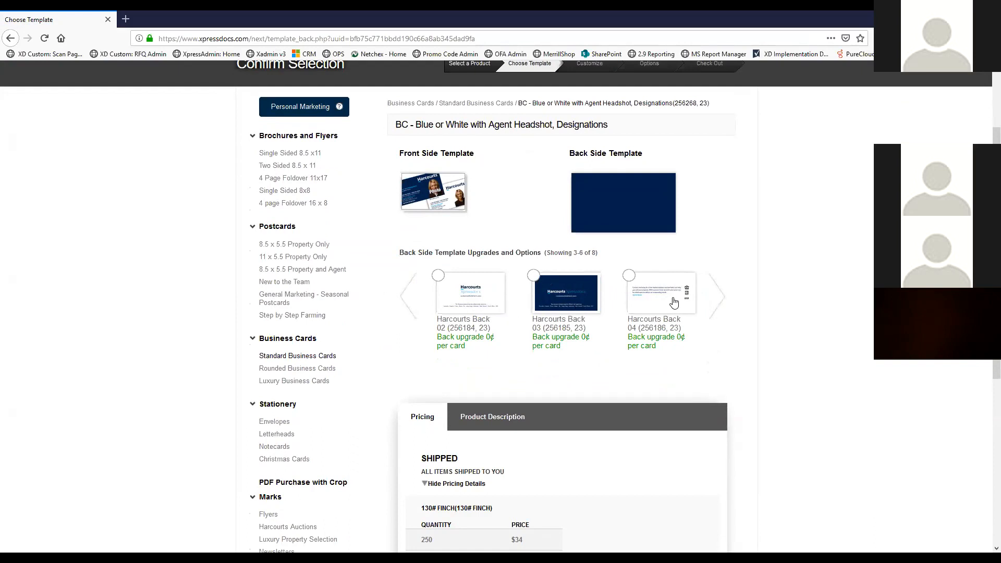
{"action": "left_click", "coordinate": [722, 296]}
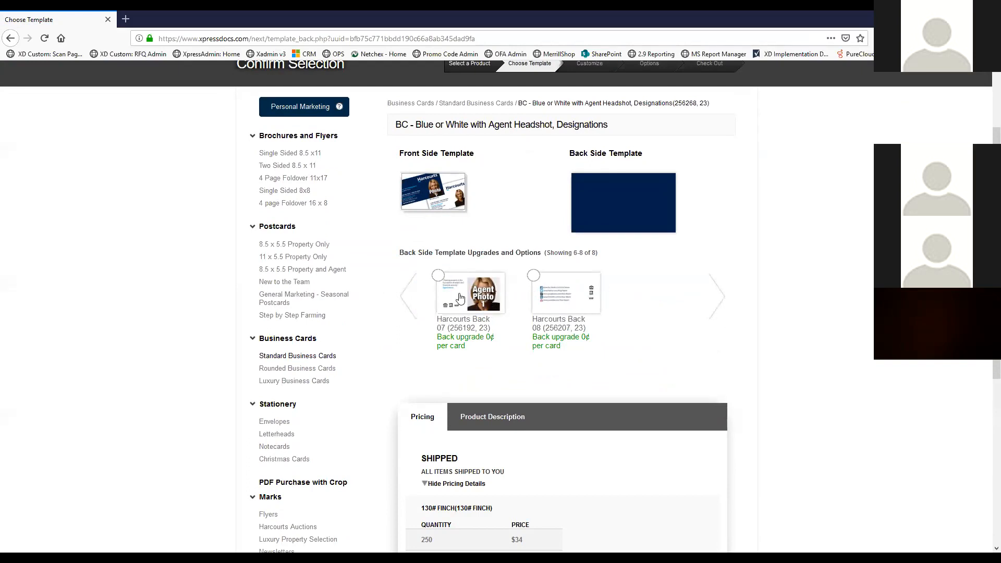
{"action": "left_click", "coordinate": [402, 303]}
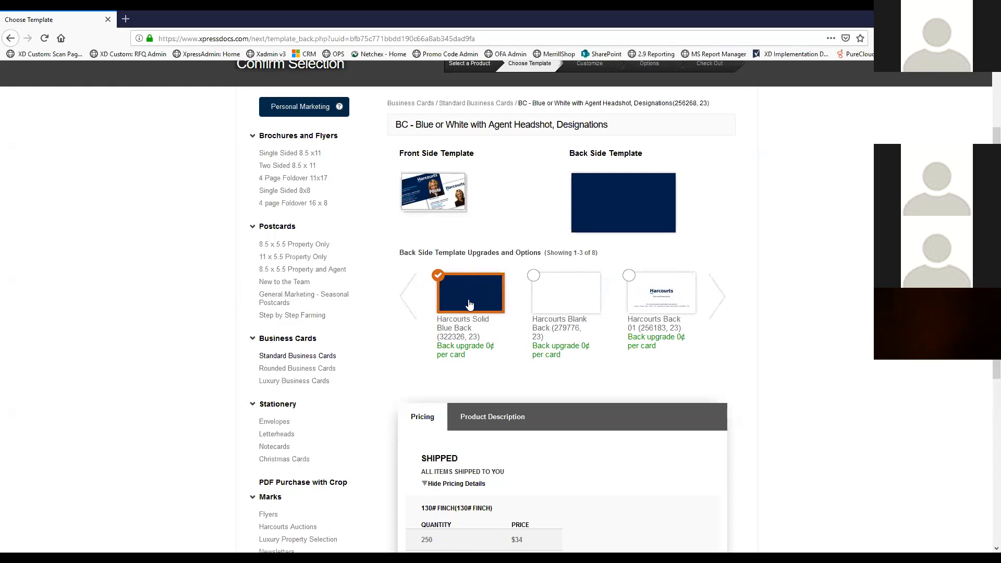
Highlight the 130# FINCH and 16 PT. TANGO pricing headings
{"action": "scroll", "coordinate": [484, 290], "scroll_direction": "down", "scroll_amount": 3}
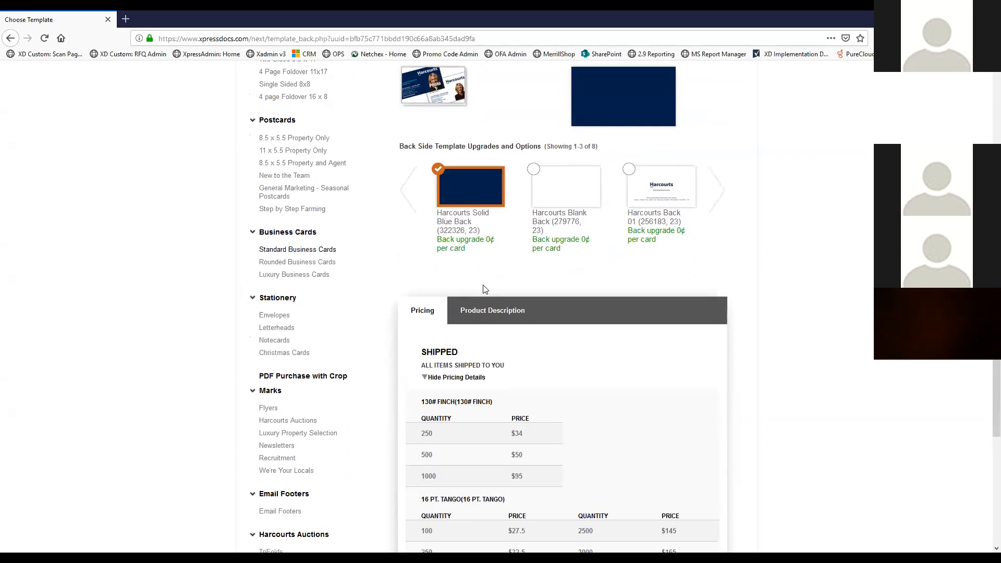
{"action": "scroll", "coordinate": [483, 287], "scroll_direction": "down", "scroll_amount": 2}
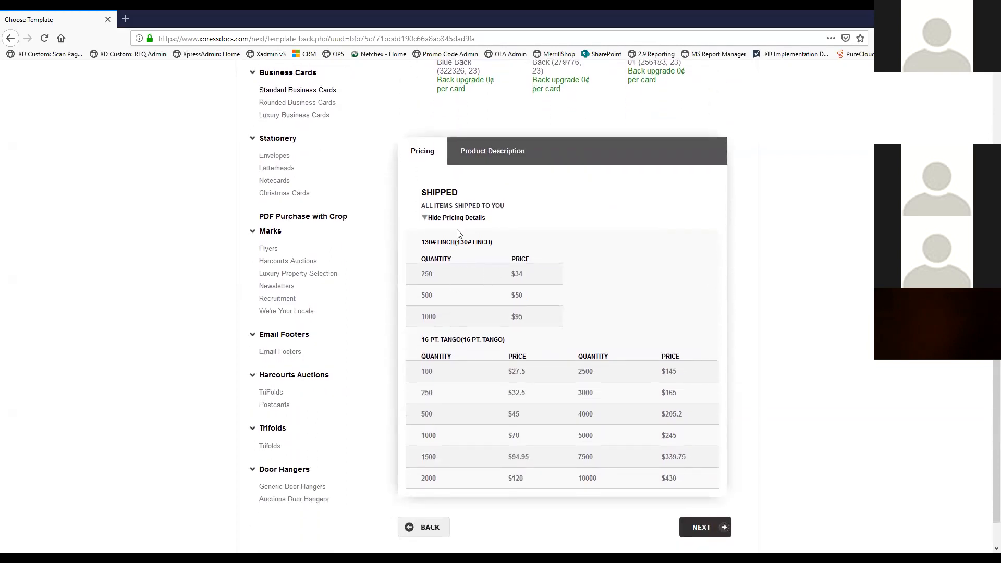
{"action": "left_click_drag", "start_coordinate": [494, 244], "coordinate": [423, 243]}
{"action": "left_click_drag", "start_coordinate": [515, 339], "coordinate": [420, 339]}
Move on to the customization form and rename the order to 'WEBINAR - TEST - BC ORDER'
{"action": "left_click", "coordinate": [524, 340]}
{"action": "left_click", "coordinate": [701, 527]}
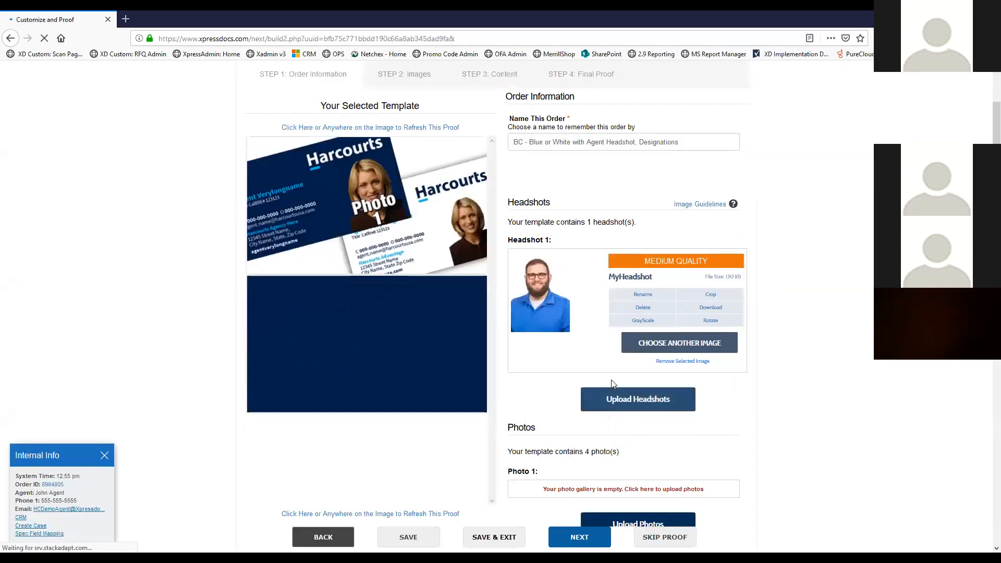
{"action": "left_click", "coordinate": [686, 143]}
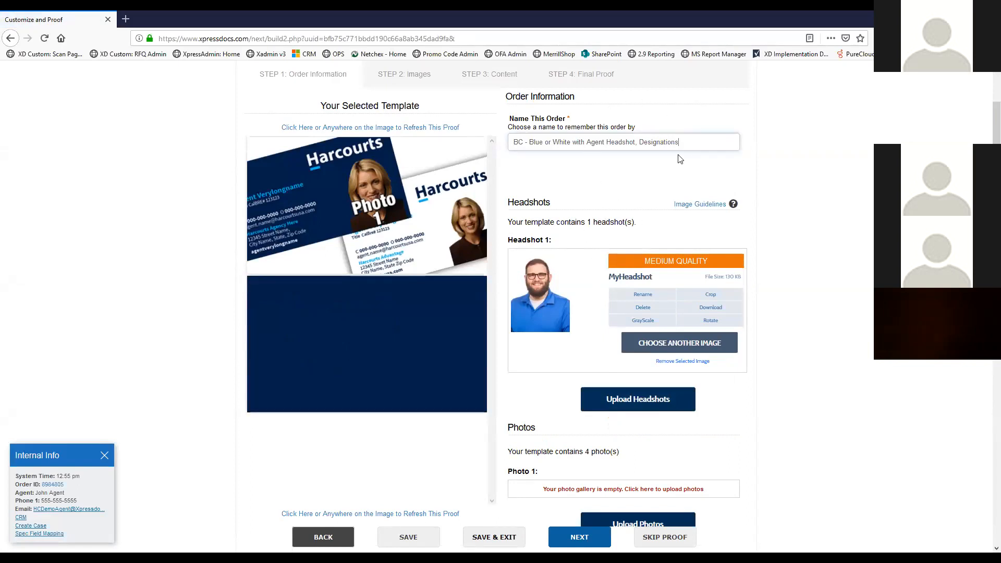
{"action": "left_click_drag", "start_coordinate": [692, 141], "coordinate": [475, 144]}
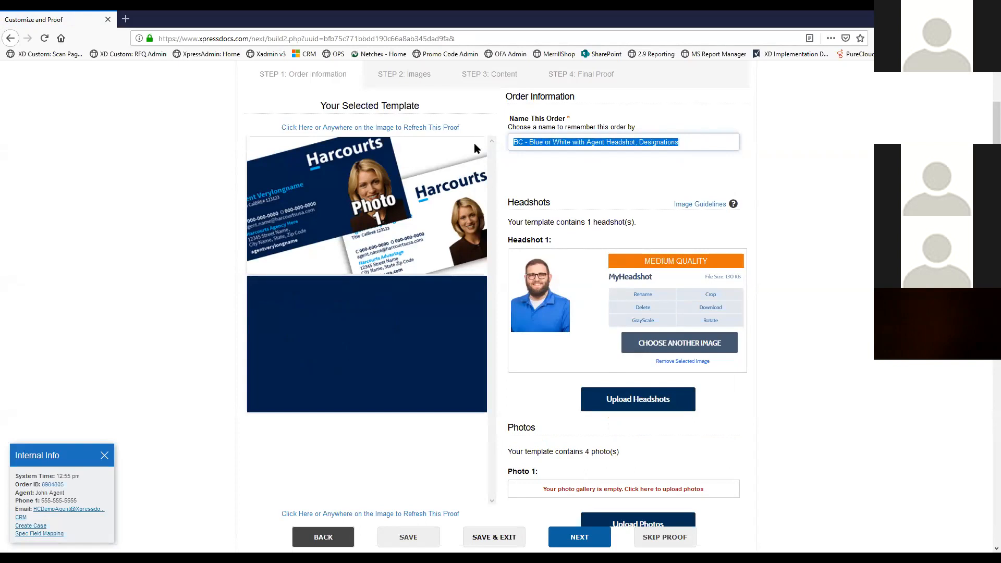
{"action": "type", "text": "WEBINAR - T"}
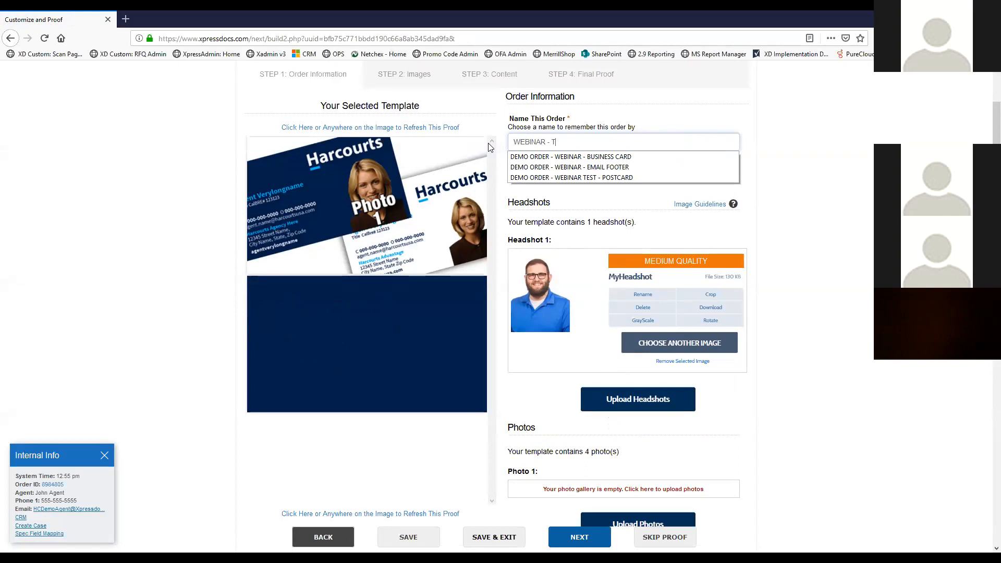
{"action": "type", "text": "EST - BC ORDER"}
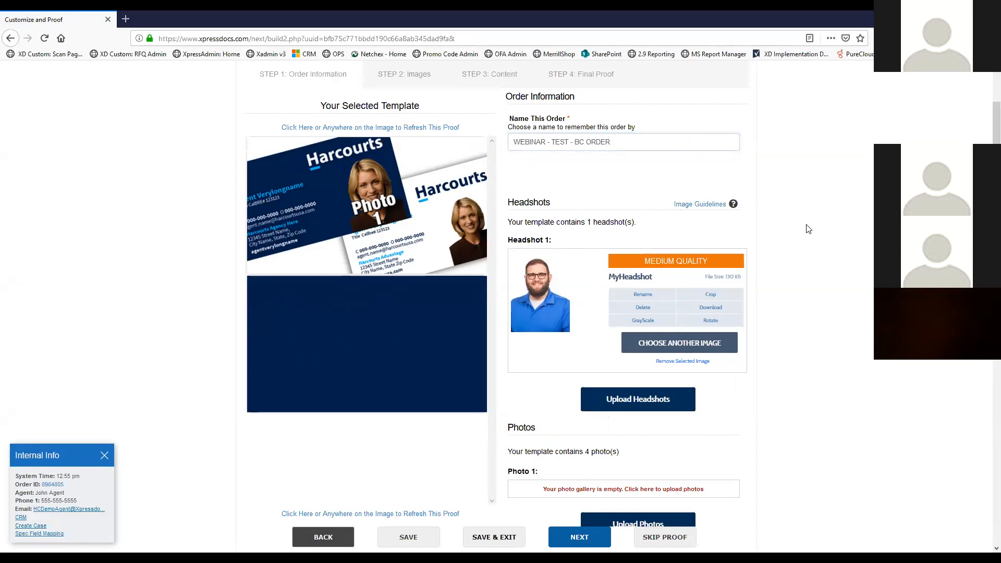
{"action": "scroll", "coordinate": [699, 245], "scroll_direction": "down", "scroll_amount": 15}
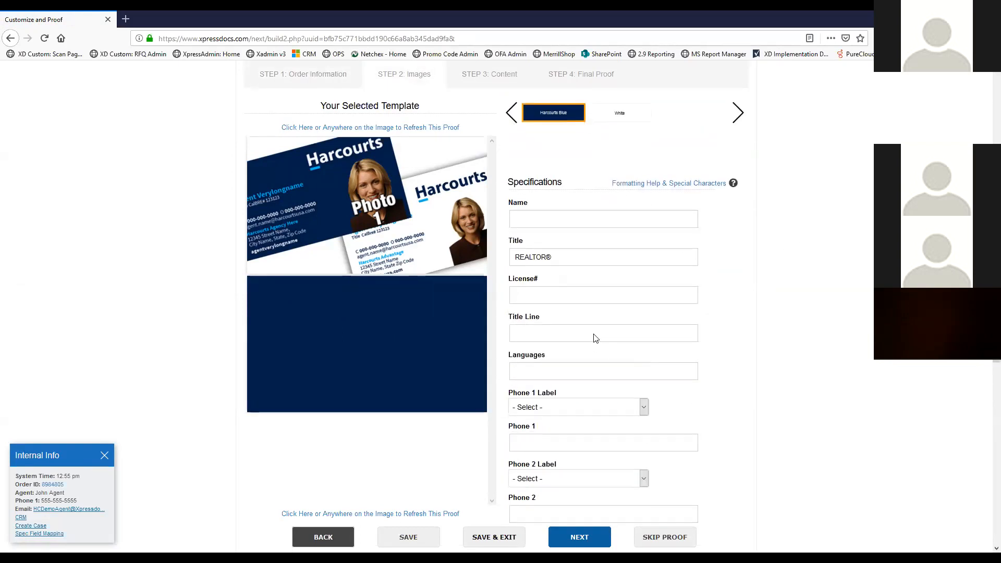
Refresh the card proof, then return to the Order Information section
{"action": "scroll", "coordinate": [592, 339], "scroll_direction": "up", "scroll_amount": 7}
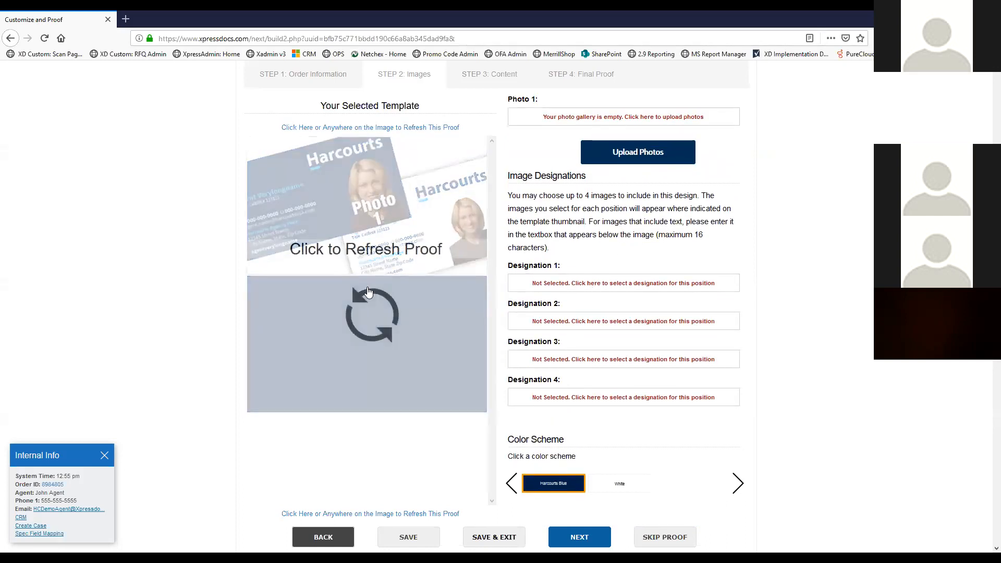
{"action": "left_click", "coordinate": [368, 291]}
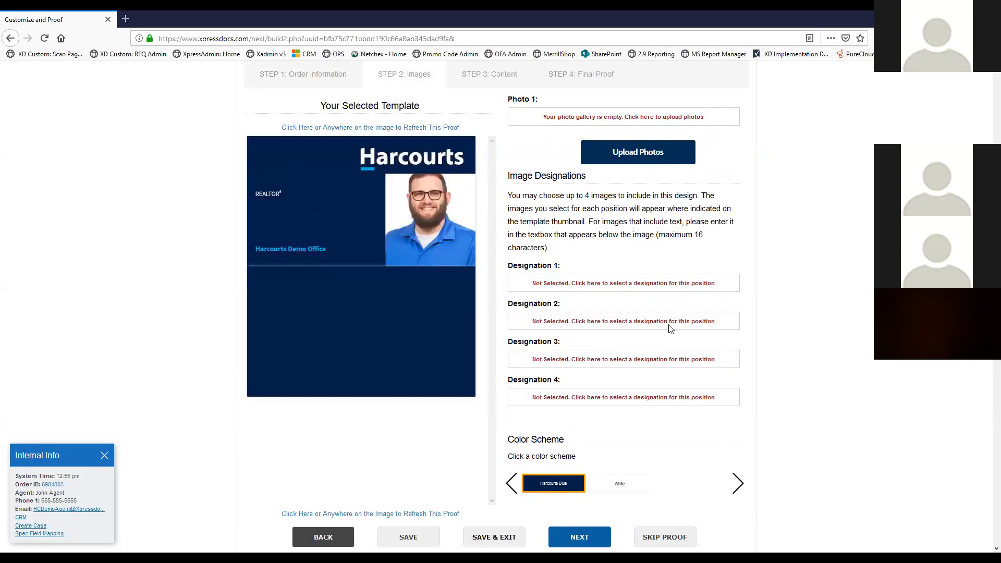
{"action": "scroll", "coordinate": [589, 241], "scroll_direction": "up", "scroll_amount": 5}
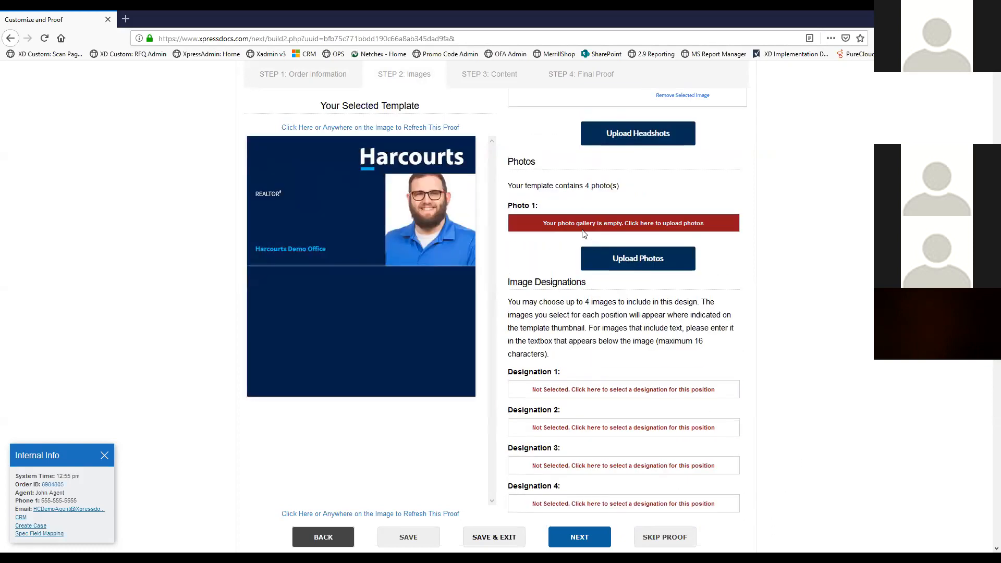
{"action": "scroll", "coordinate": [570, 239], "scroll_direction": "up", "scroll_amount": 4}
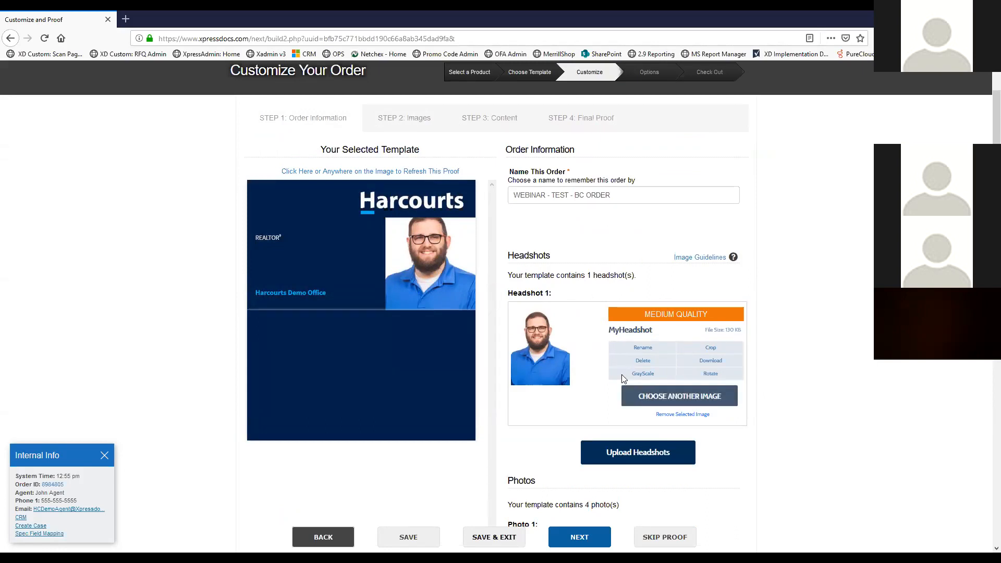
Upload MyHeadshotTransparent.png to the gallery and assign it as Headshot 1
{"action": "left_click", "coordinate": [665, 397]}
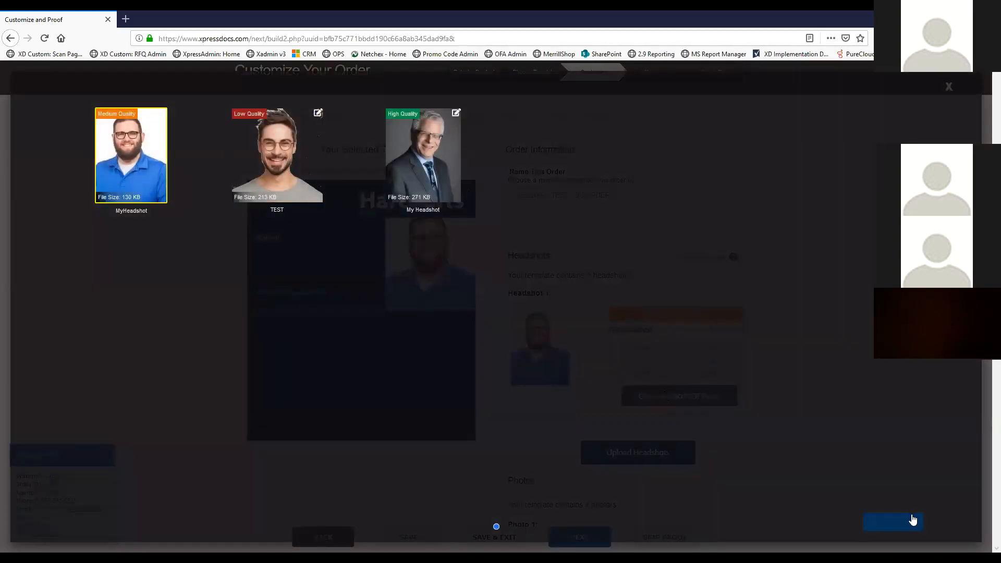
{"action": "left_click", "coordinate": [889, 521]}
{"action": "left_click", "coordinate": [404, 255]}
{"action": "left_click", "coordinate": [143, 218]}
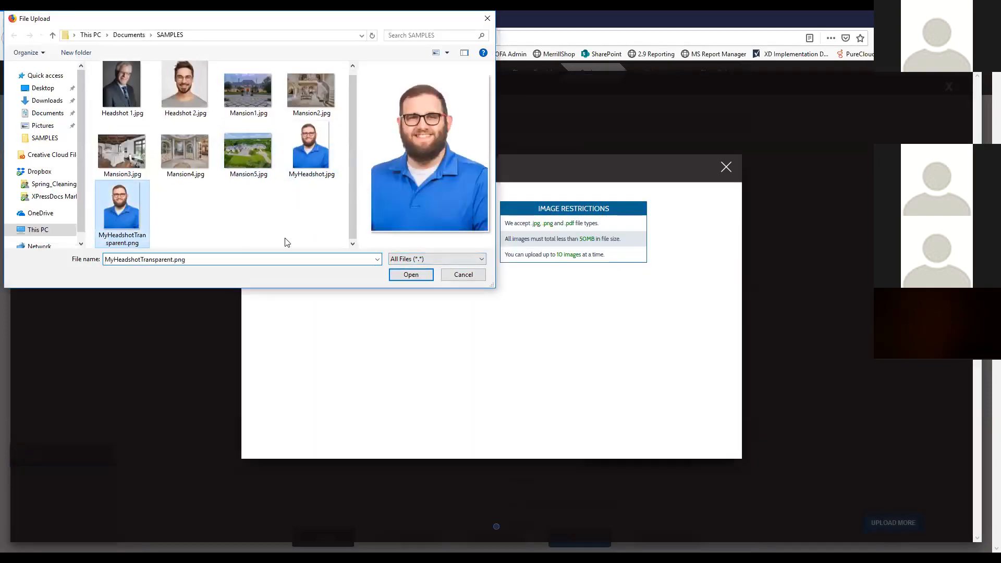
{"action": "left_click", "coordinate": [411, 275]}
{"action": "left_click", "coordinate": [492, 396]}
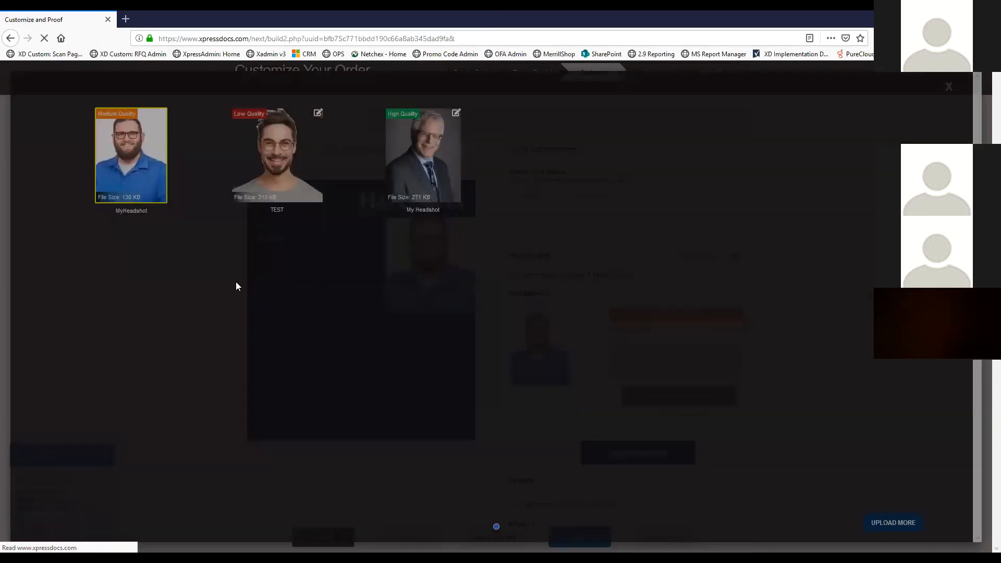
{"action": "left_click", "coordinate": [126, 164]}
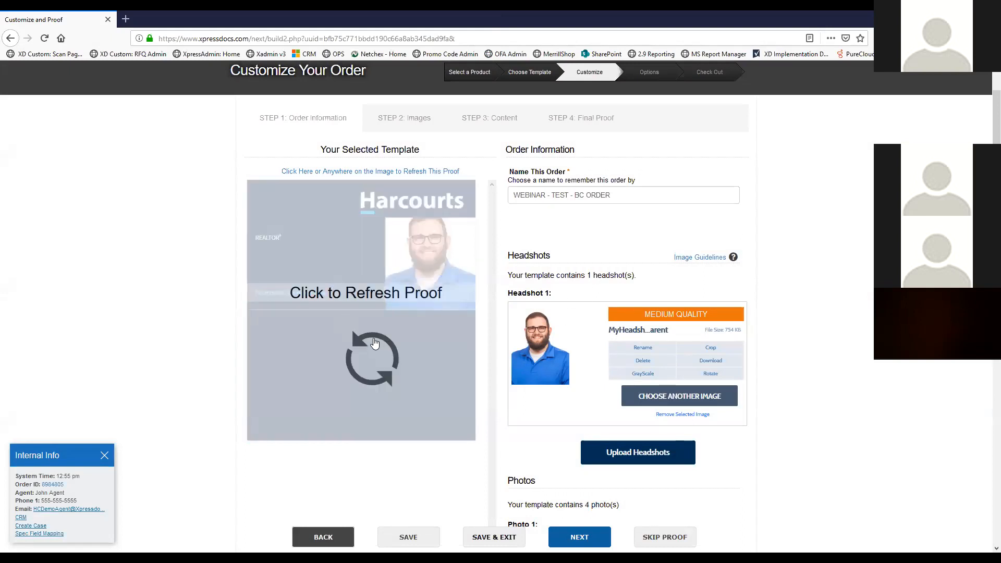
Refresh the proof with the transparent headshot, then move down to the Specifications fields
{"action": "left_click", "coordinate": [371, 340]}
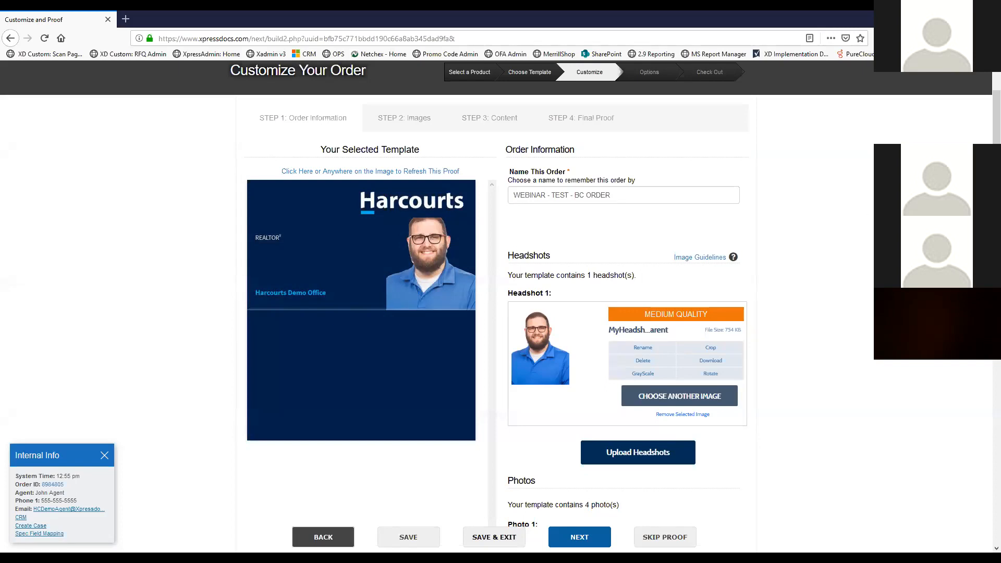
{"action": "scroll", "coordinate": [600, 222], "scroll_direction": "down", "scroll_amount": 5}
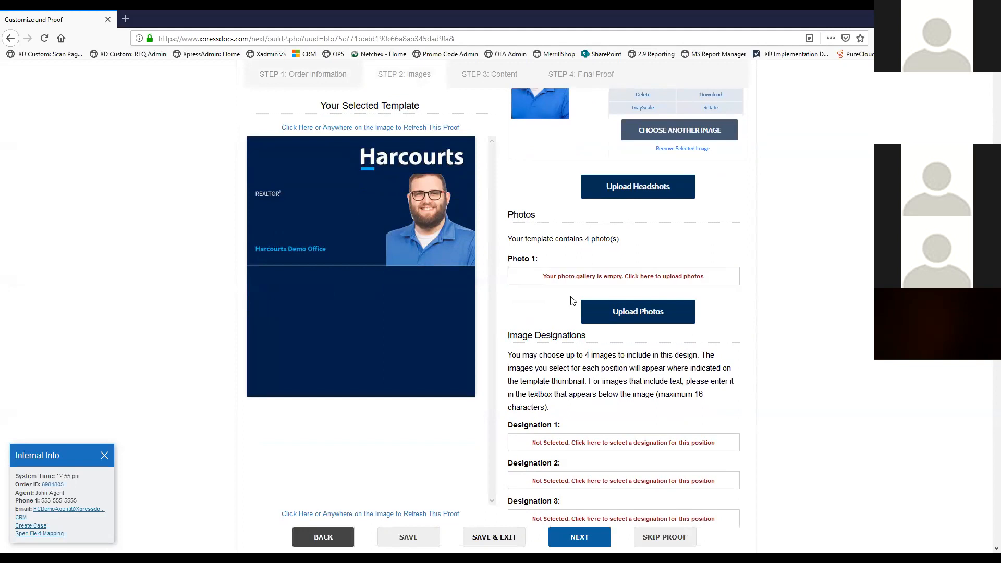
{"action": "scroll", "coordinate": [628, 269], "scroll_direction": "down", "scroll_amount": 1}
{"action": "scroll", "coordinate": [627, 268], "scroll_direction": "down", "scroll_amount": 3}
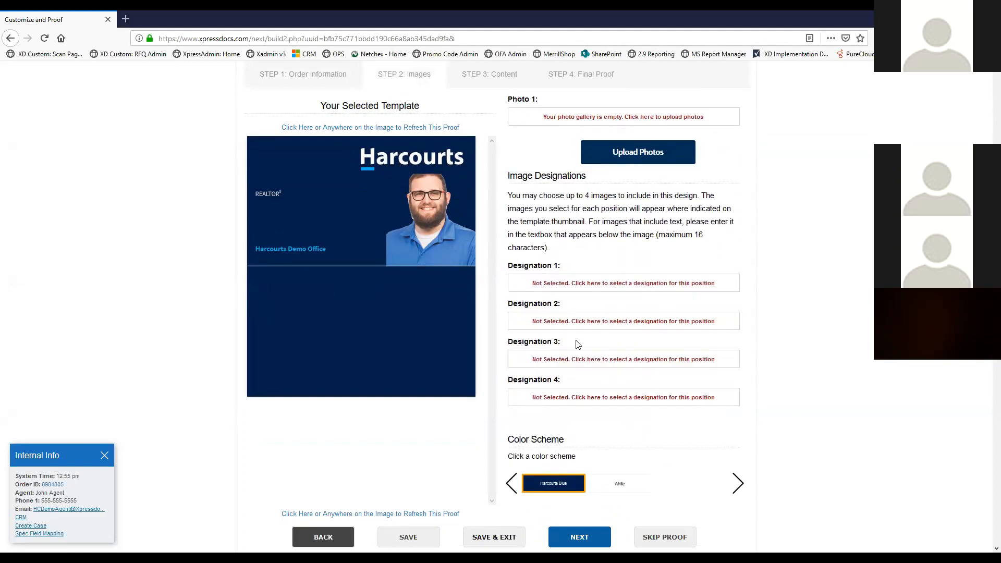
{"action": "scroll", "coordinate": [620, 259], "scroll_direction": "down", "scroll_amount": 1}
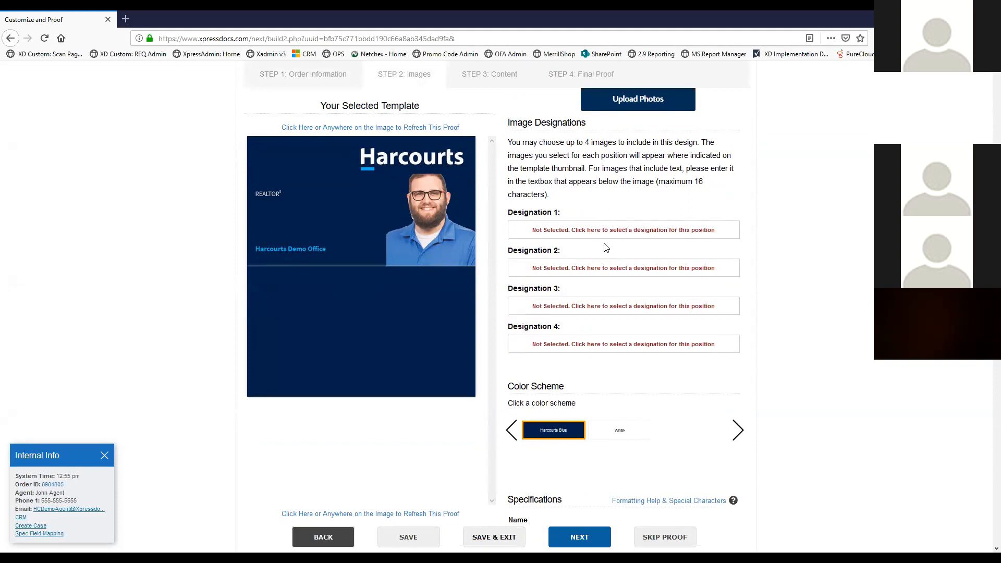
{"action": "scroll", "coordinate": [606, 247], "scroll_direction": "down", "scroll_amount": 6}
Enter the agent's full name in the Name field, correcting a typo
{"action": "left_click", "coordinate": [584, 220]}
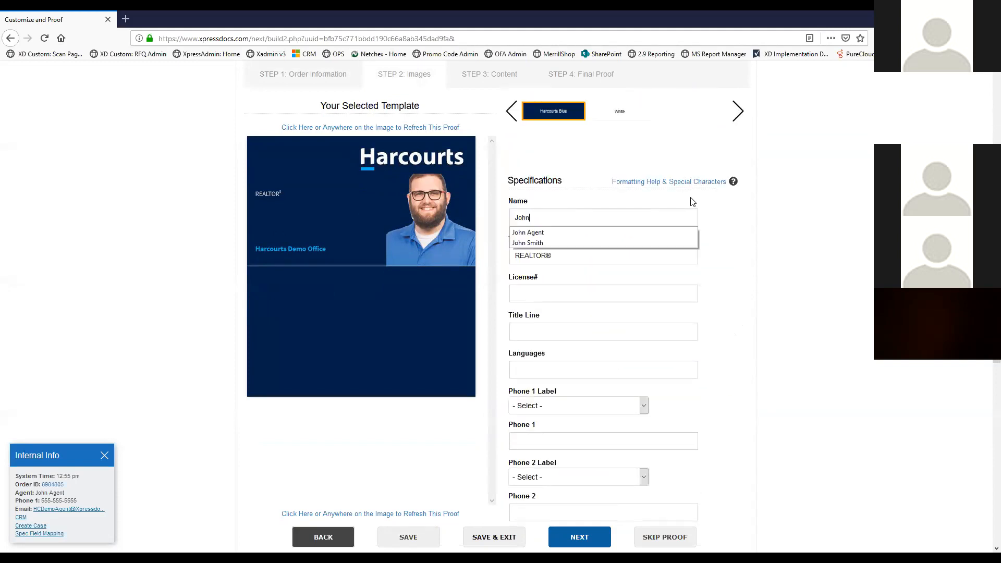
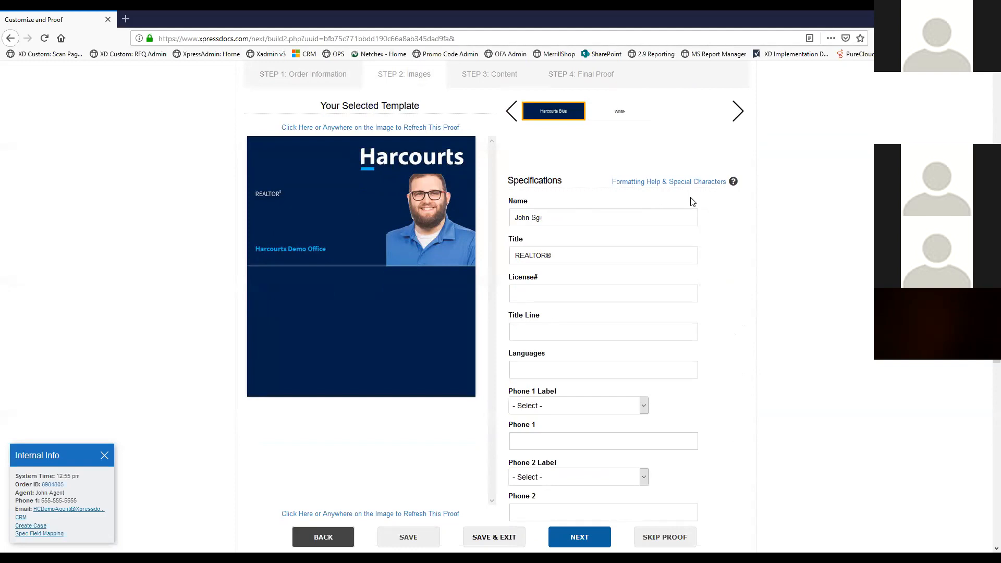
{"action": "key", "text": "BackSpace"}
{"action": "key", "text": "BackSpace"}
{"action": "key", "text": "Tab"}
{"action": "key", "text": "Tab"}
Set the Phone 1 label to C, enter the phone number, and fill in the email address
{"action": "scroll", "coordinate": [637, 335], "scroll_direction": "down", "scroll_amount": 2}
{"action": "left_click", "coordinate": [589, 353]}
{"action": "left_click", "coordinate": [582, 380]}
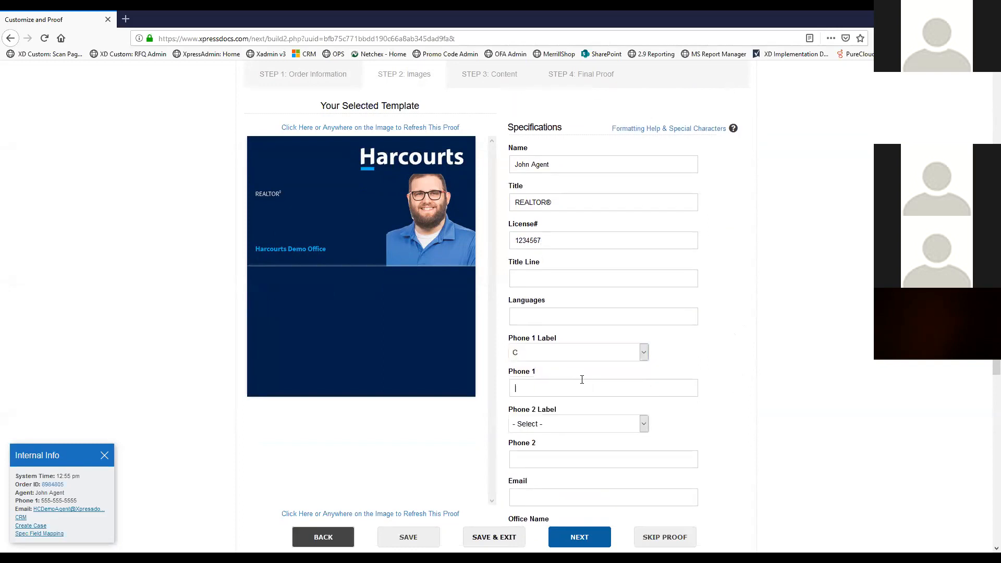
{"action": "type", "text": "555-555-5555"}
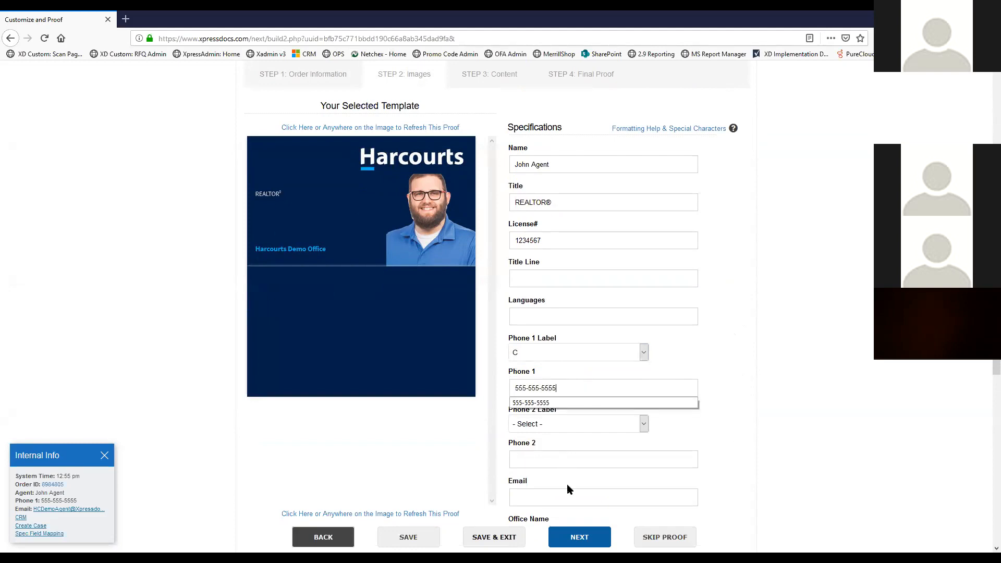
{"action": "left_click", "coordinate": [572, 496]}
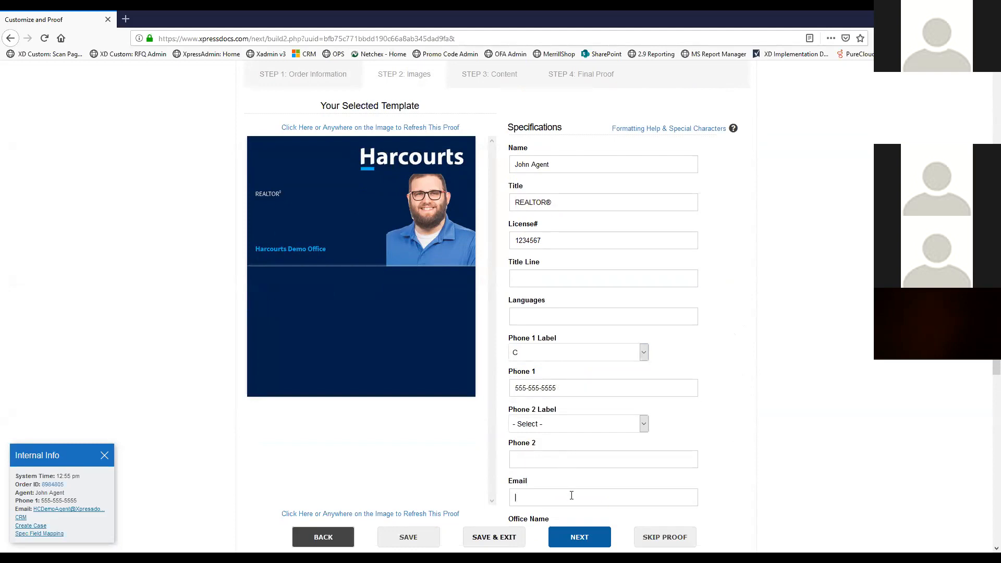
{"action": "type", "text": "email@email.com"}
{"action": "scroll", "coordinate": [652, 389], "scroll_direction": "down", "scroll_amount": 3}
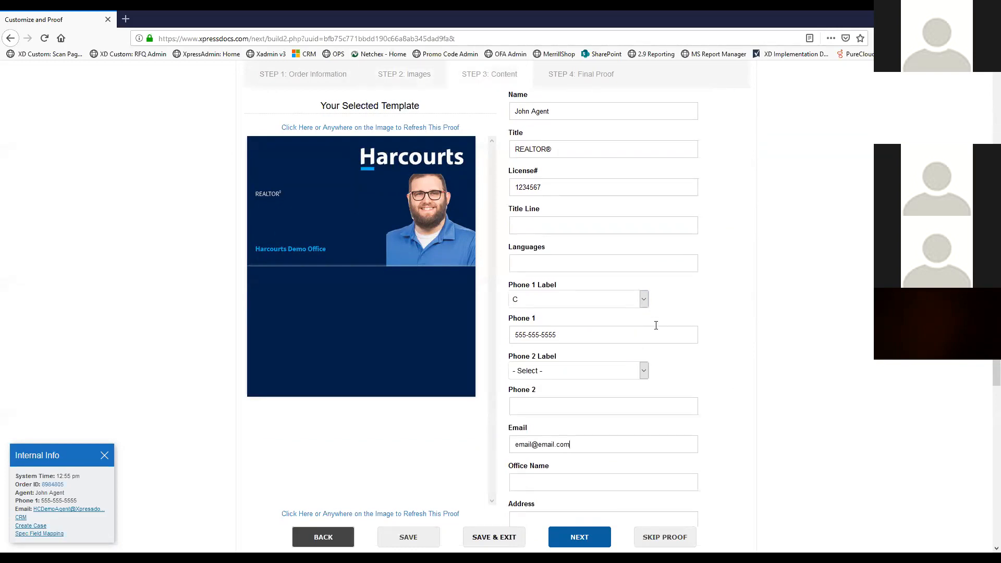
{"action": "left_click", "coordinate": [566, 412]}
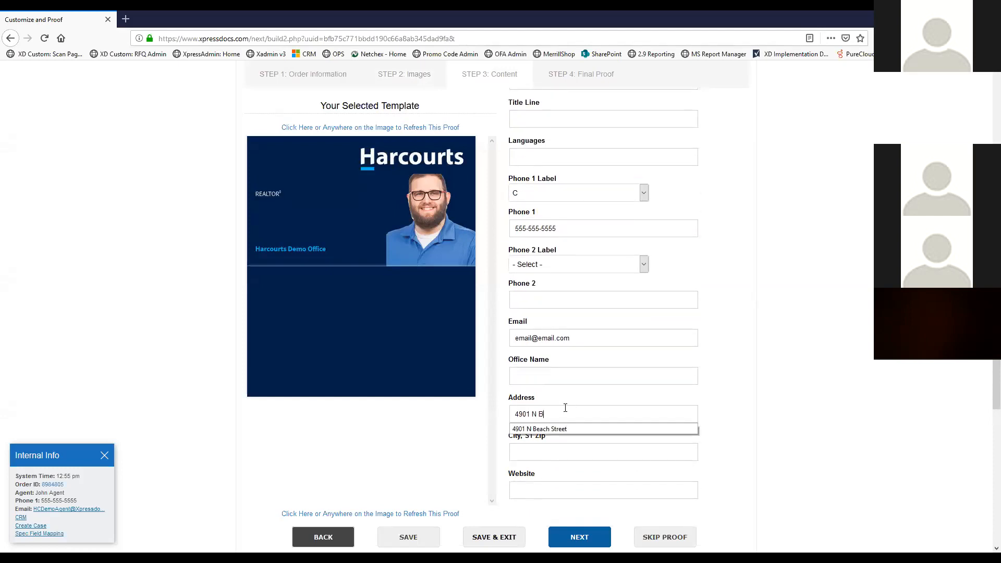
{"action": "key", "text": "Tab"}
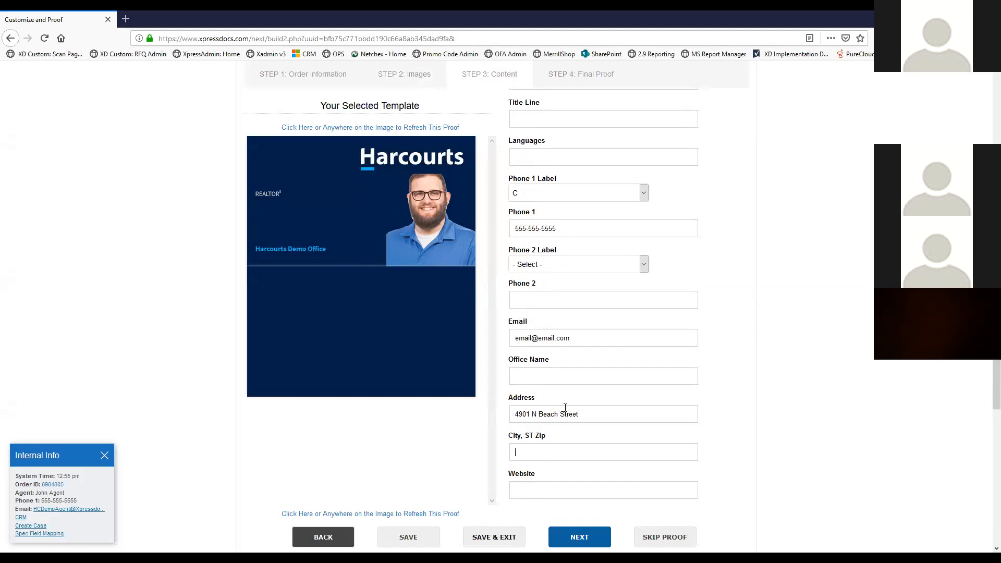
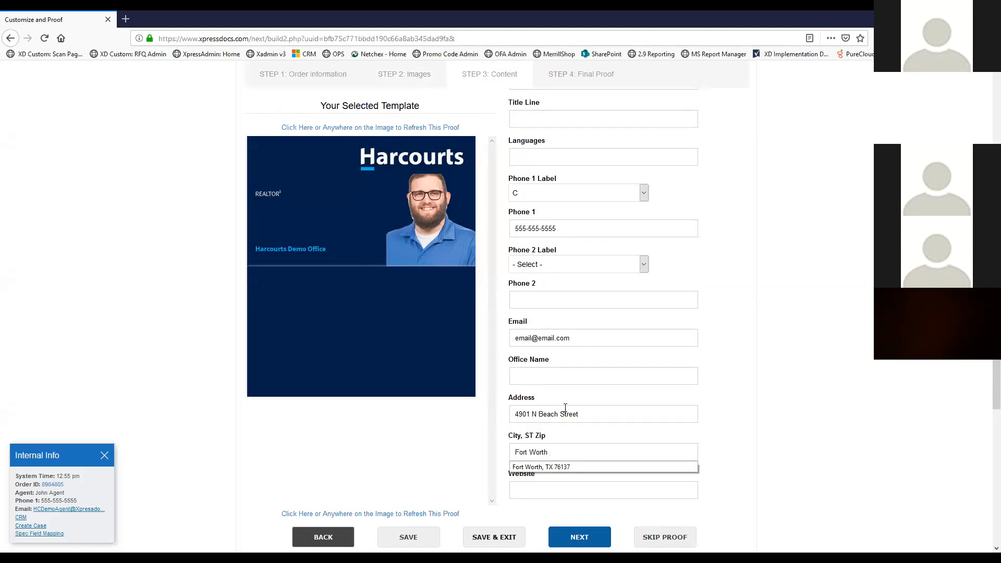
{"action": "left_click", "coordinate": [567, 468]}
{"action": "left_click", "coordinate": [567, 486]}
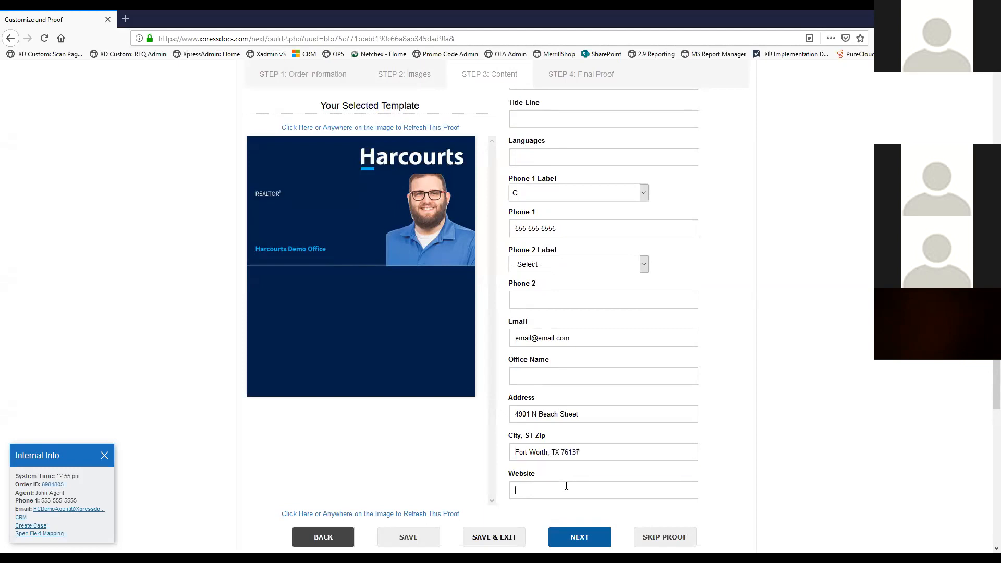
{"action": "key", "text": "Down"}
{"action": "key", "text": "Return"}
Replace the email with a placeholder address and refresh the proof to show all contact details
{"action": "left_click", "coordinate": [392, 312]}
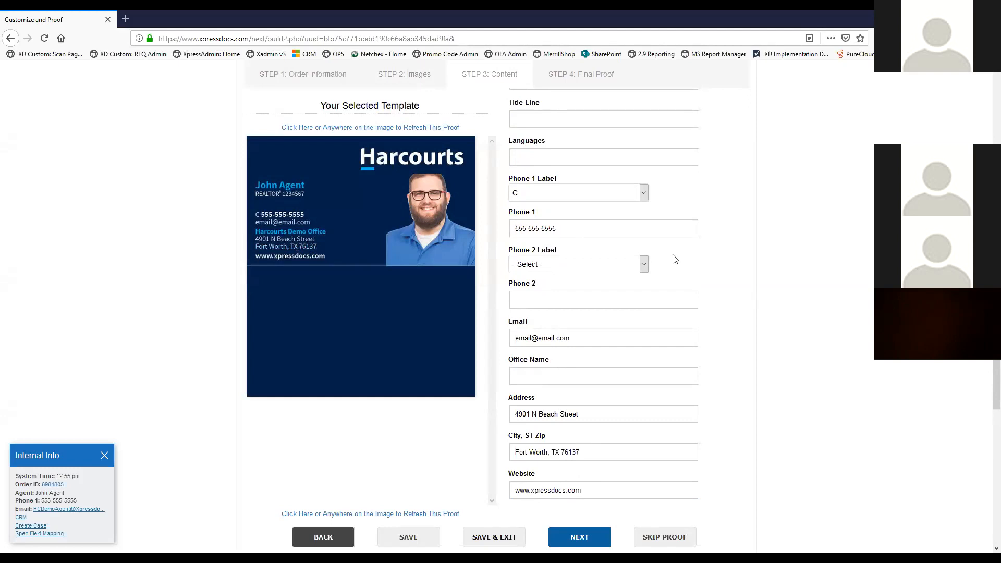
{"action": "left_click", "coordinate": [580, 336]}
{"action": "triple_click", "coordinate": [579, 336]}
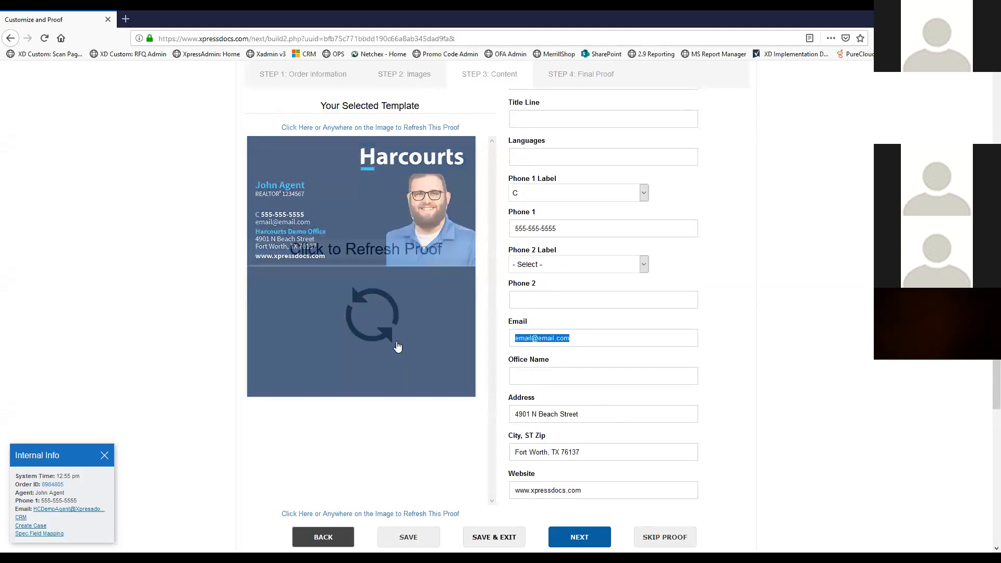
{"action": "type", "text": "notmye"}
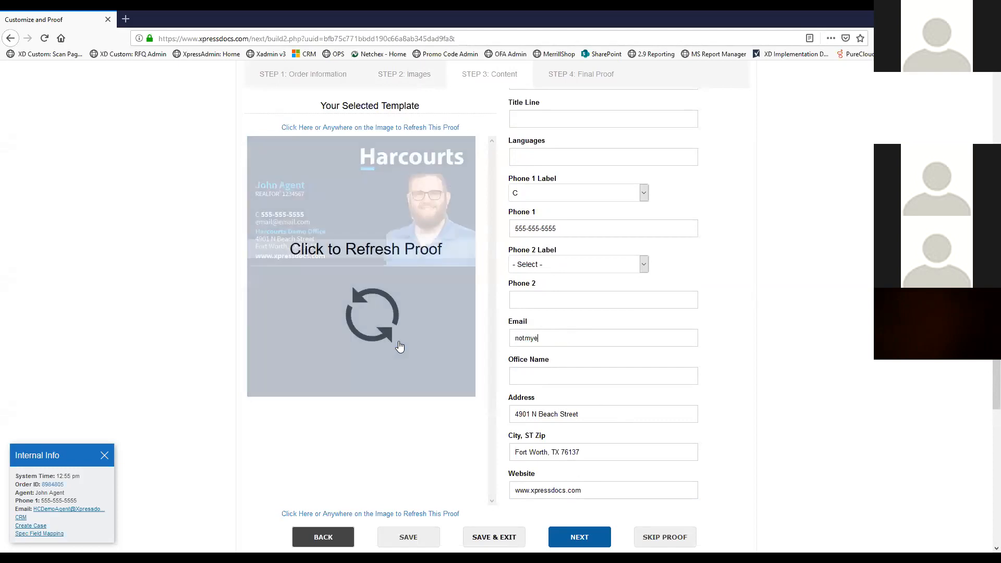
{"action": "type", "text": "mail@notmyemail.com"}
{"action": "left_click", "coordinate": [366, 296]}
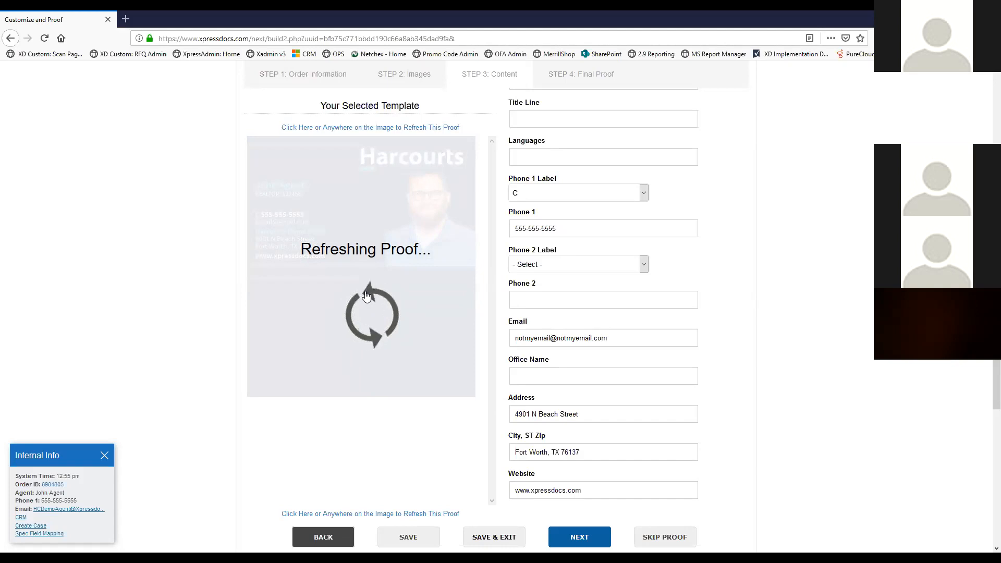
{"action": "scroll", "coordinate": [373, 292], "scroll_direction": "up", "scroll_amount": 5}
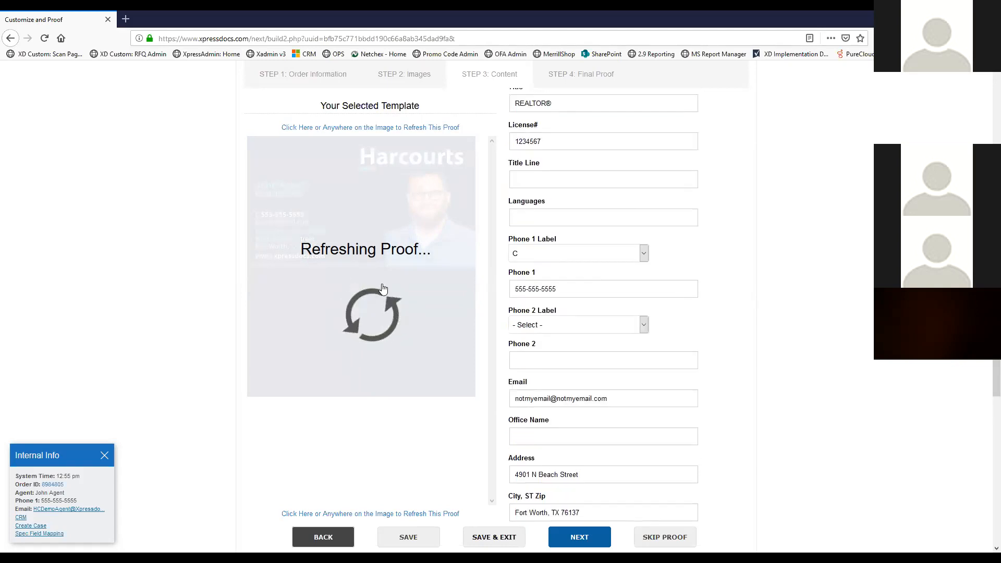
{"action": "scroll", "coordinate": [383, 288], "scroll_direction": "up", "scroll_amount": 5}
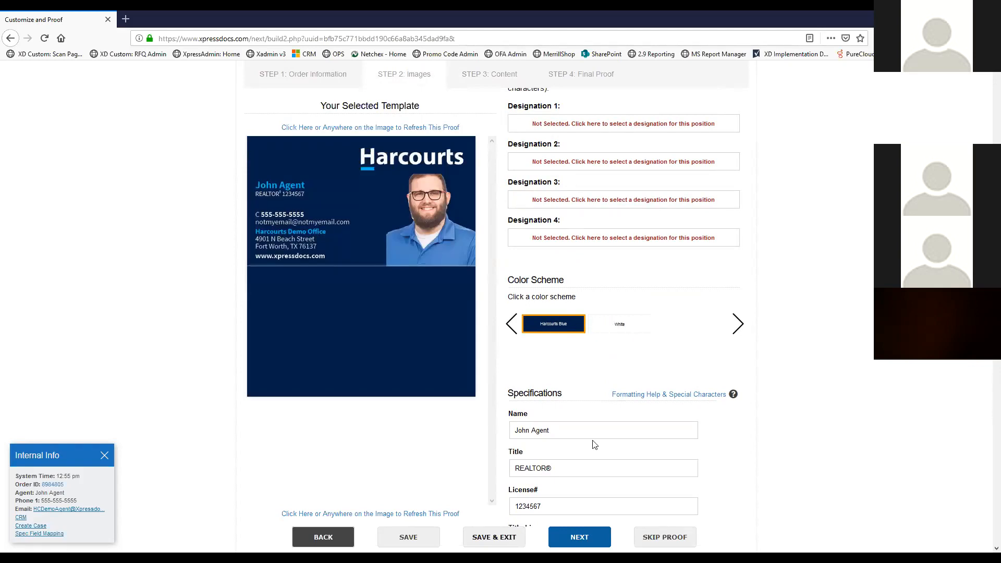
Switch the card to the White colour scheme and refresh the proof
{"action": "left_click", "coordinate": [620, 328]}
{"action": "left_click", "coordinate": [386, 301]}
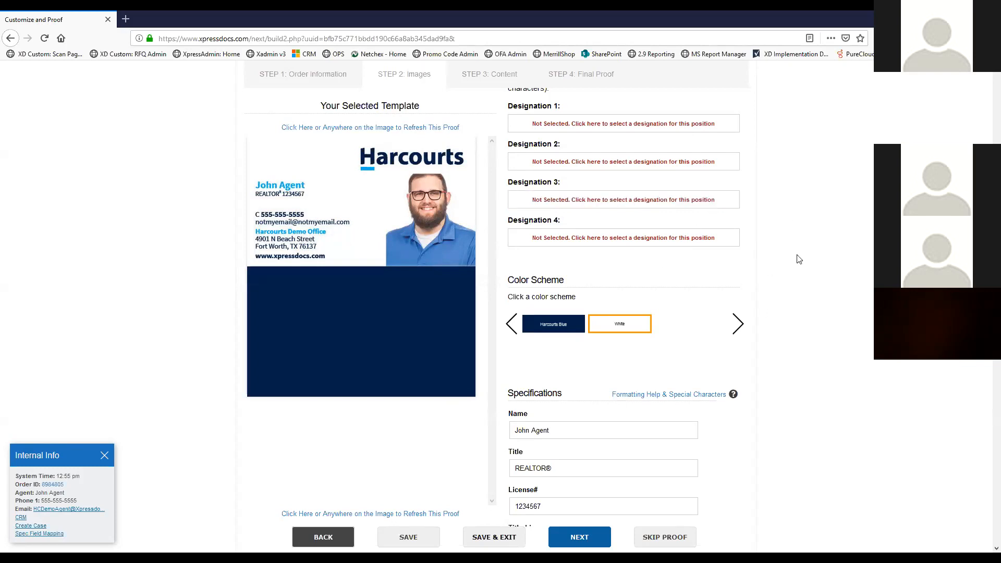
{"action": "scroll", "coordinate": [689, 151], "scroll_direction": "down", "scroll_amount": 14}
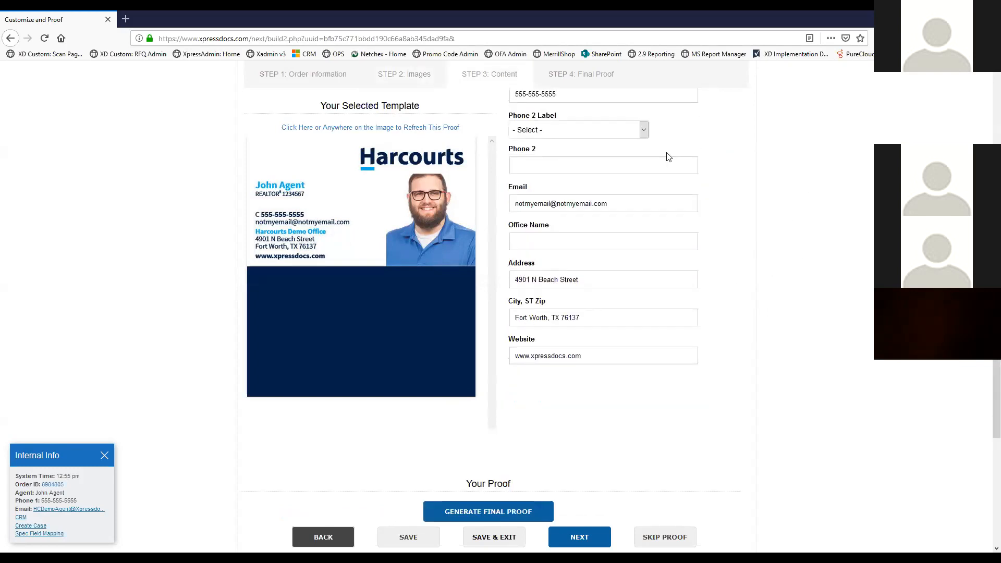
{"action": "scroll", "coordinate": [599, 175], "scroll_direction": "down", "scroll_amount": 5}
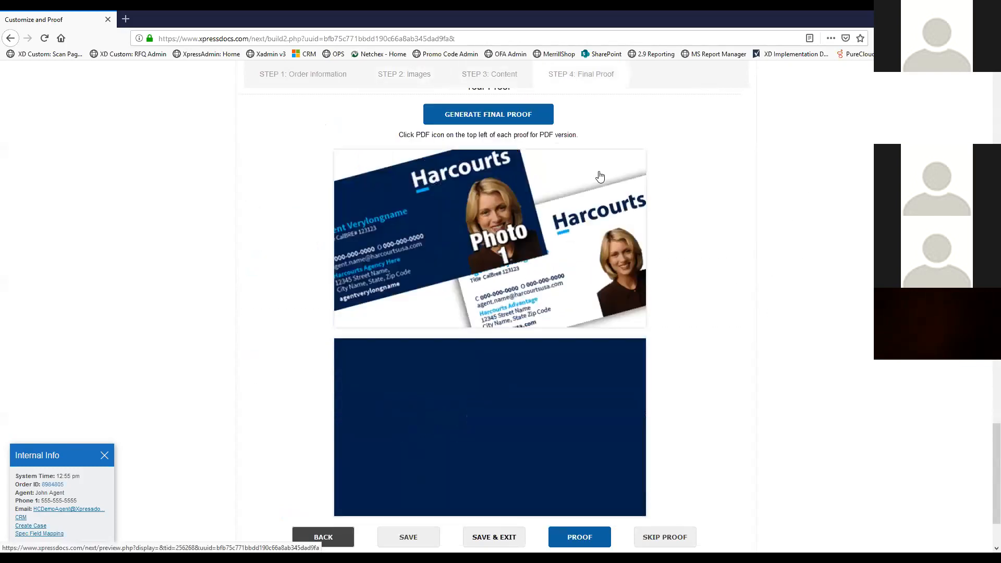
Generate the final proof, showing the white front and plain navy back
{"action": "left_click", "coordinate": [501, 119]}
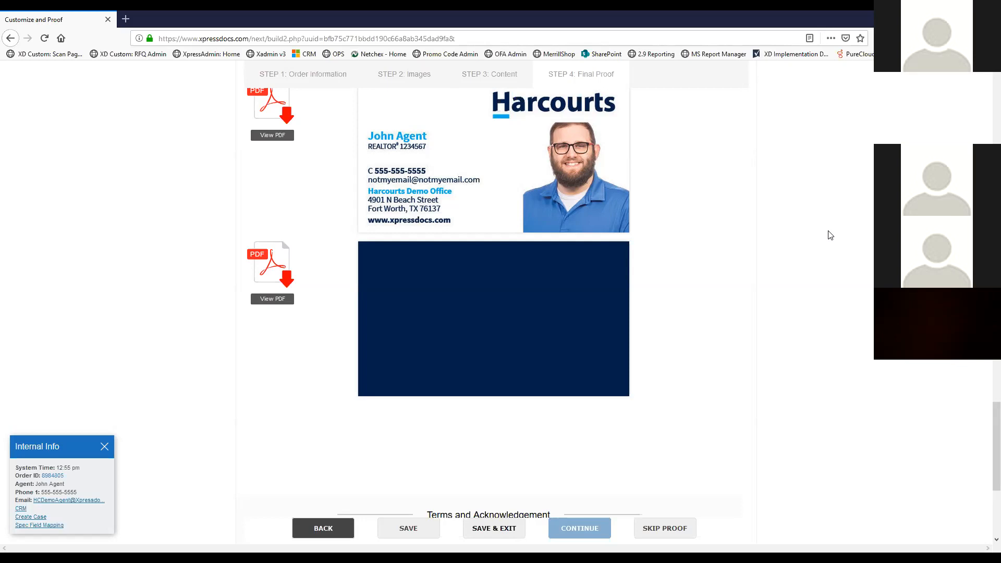
Tick both acknowledgements: the small comment text warning and responsibility for verifying content
{"action": "scroll", "coordinate": [532, 253], "scroll_direction": "down", "scroll_amount": 4}
{"action": "scroll", "coordinate": [532, 253], "scroll_direction": "up", "scroll_amount": 6}
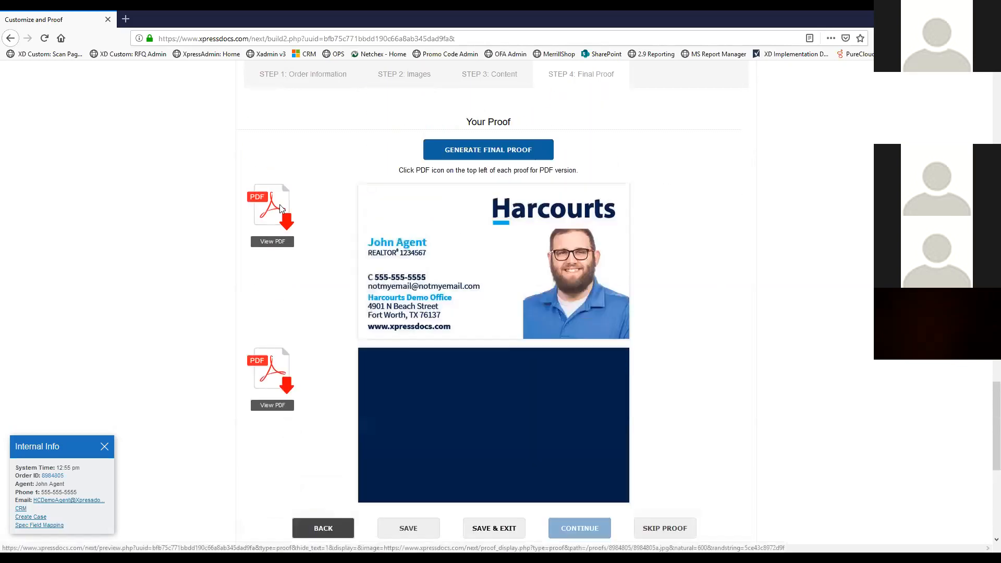
{"action": "scroll", "coordinate": [416, 406], "scroll_direction": "down", "scroll_amount": 5}
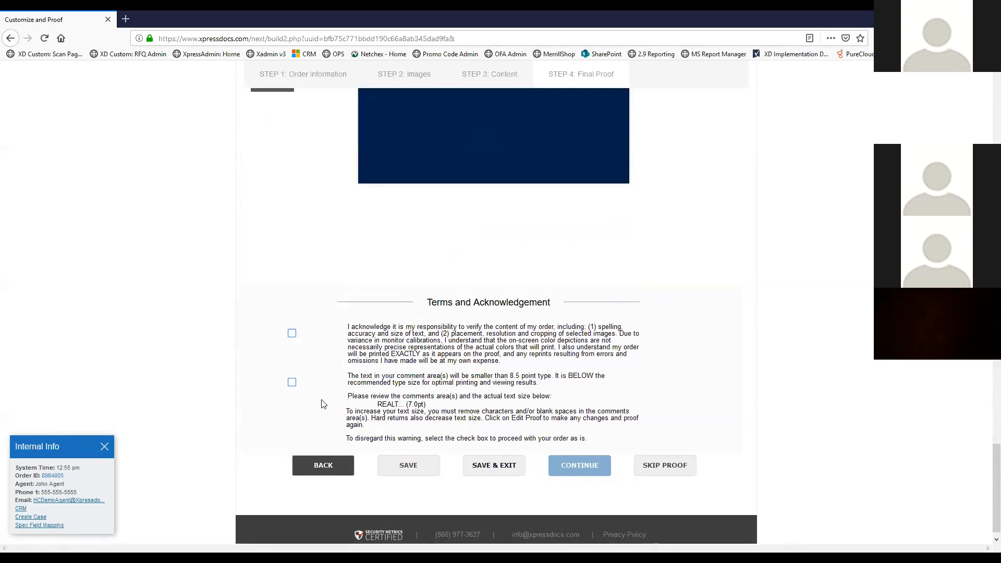
{"action": "left_click", "coordinate": [292, 383]}
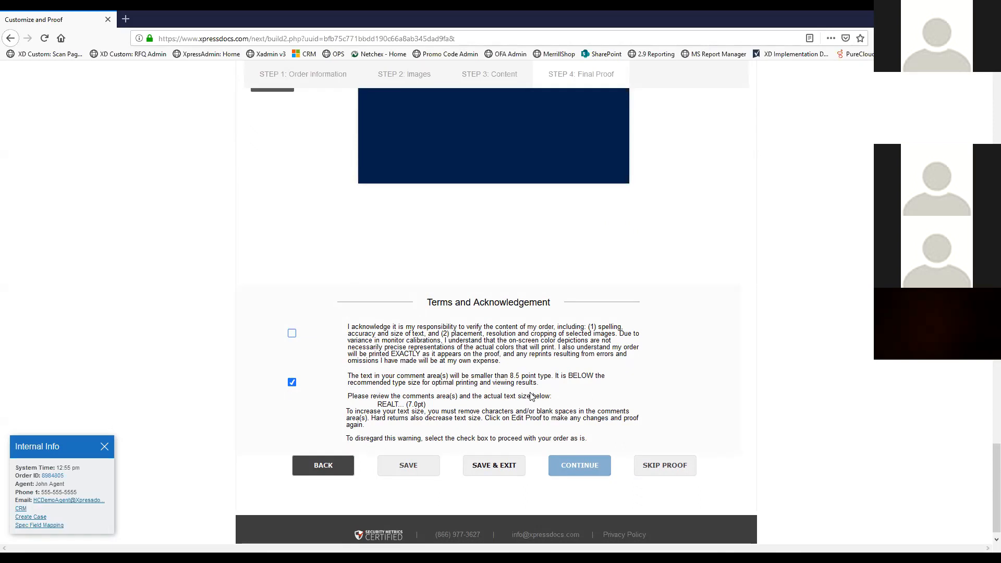
{"action": "left_click", "coordinate": [291, 334]}
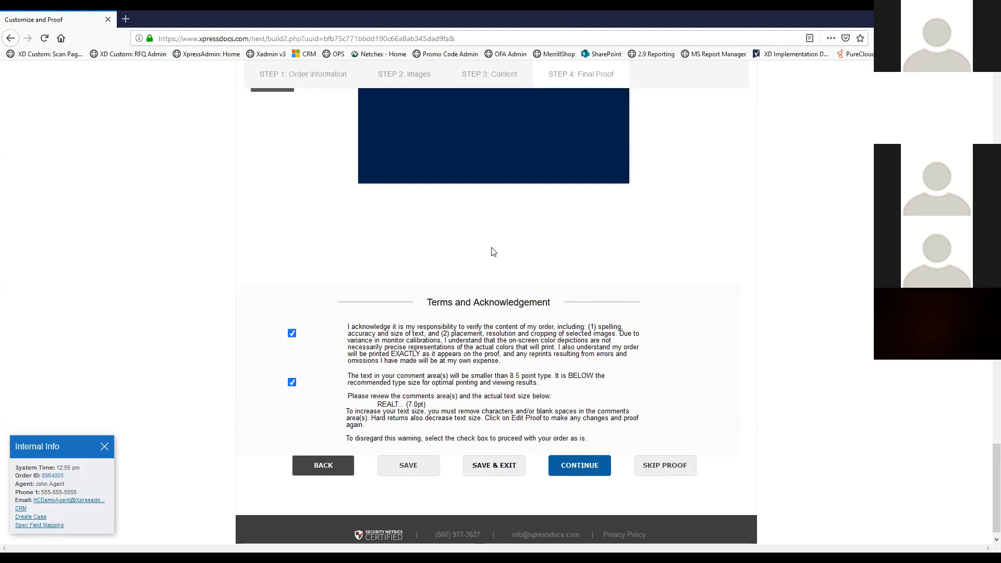
{"action": "scroll", "coordinate": [472, 274], "scroll_direction": "up", "scroll_amount": 5}
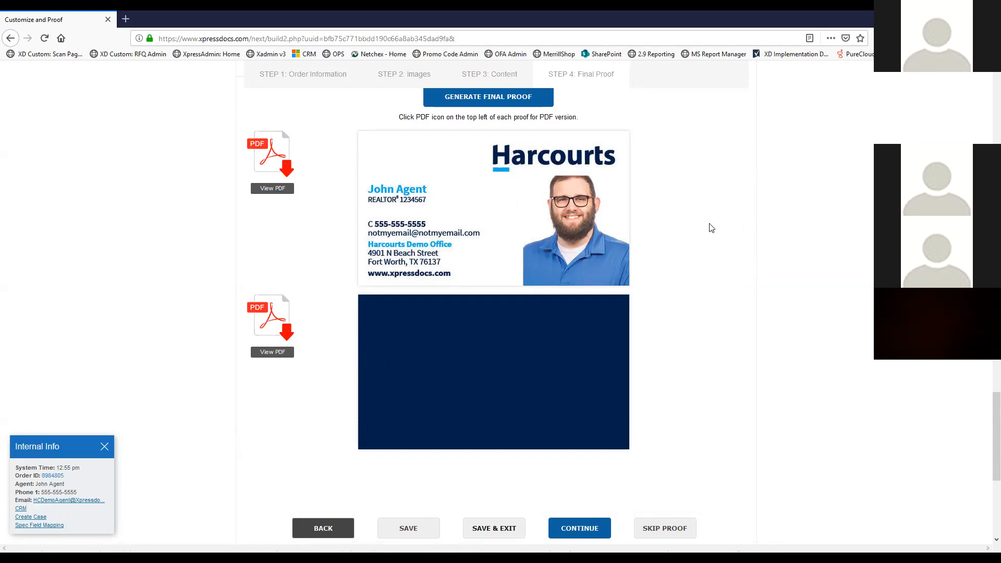
{"action": "scroll", "coordinate": [709, 228], "scroll_direction": "down", "scroll_amount": 2}
{"action": "scroll", "coordinate": [709, 228], "scroll_direction": "down", "scroll_amount": 1}
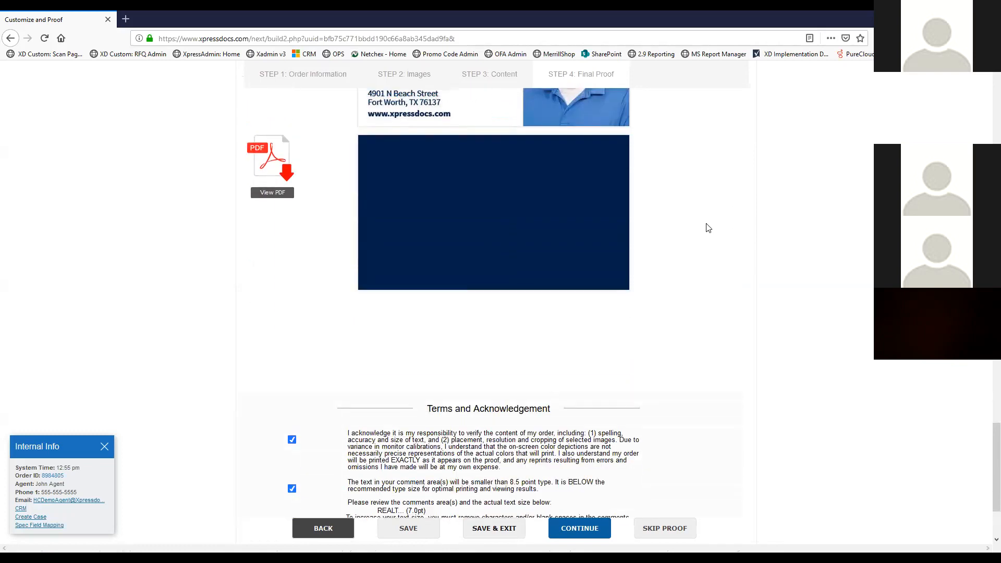
{"action": "scroll", "coordinate": [708, 228], "scroll_direction": "down", "scroll_amount": 2}
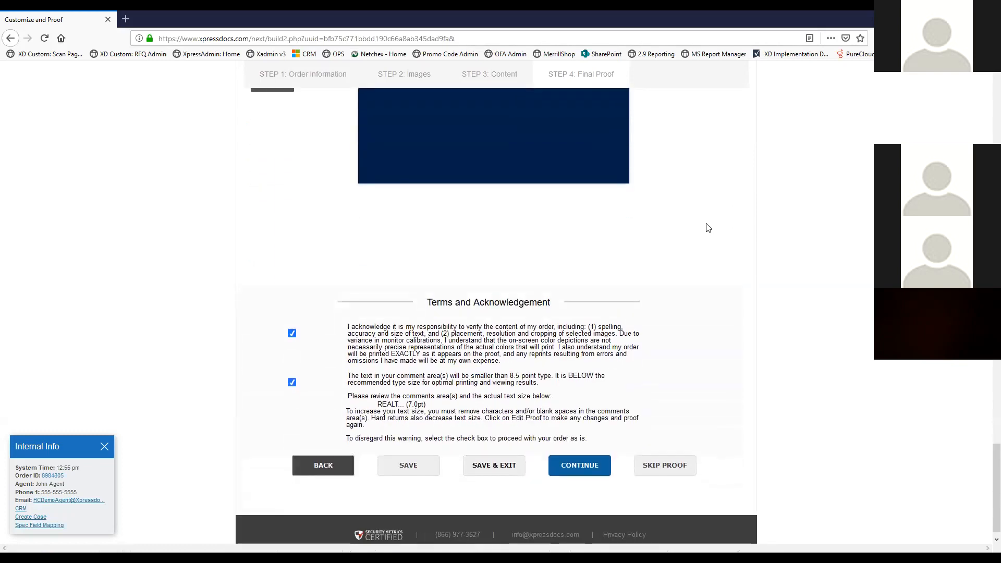
{"action": "scroll", "coordinate": [708, 228], "scroll_direction": "up", "scroll_amount": 5}
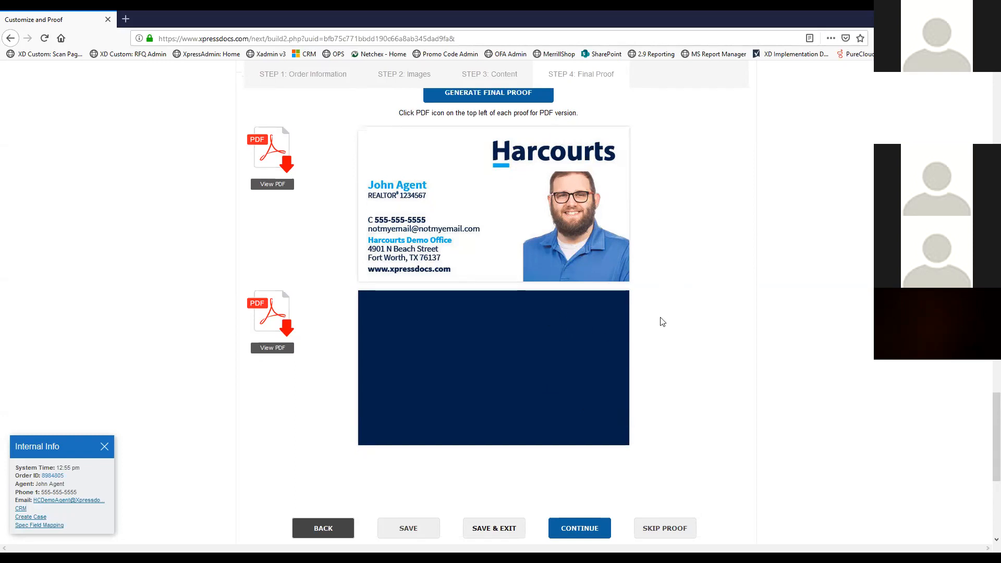
{"action": "scroll", "coordinate": [660, 319], "scroll_direction": "down", "scroll_amount": 5}
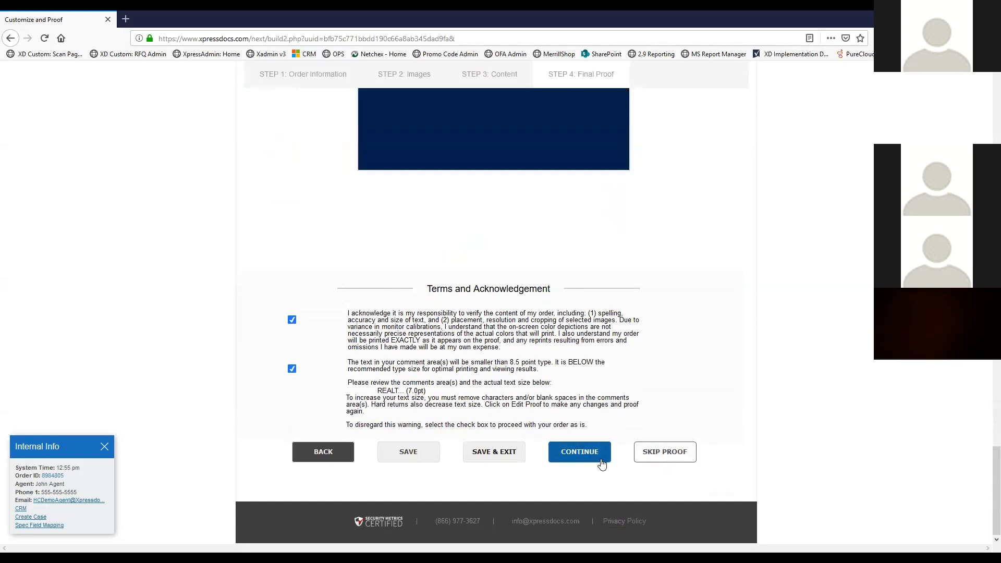
Approve the proof and review the delivery options, Ship Order to me or Pickup
{"action": "left_click", "coordinate": [568, 457]}
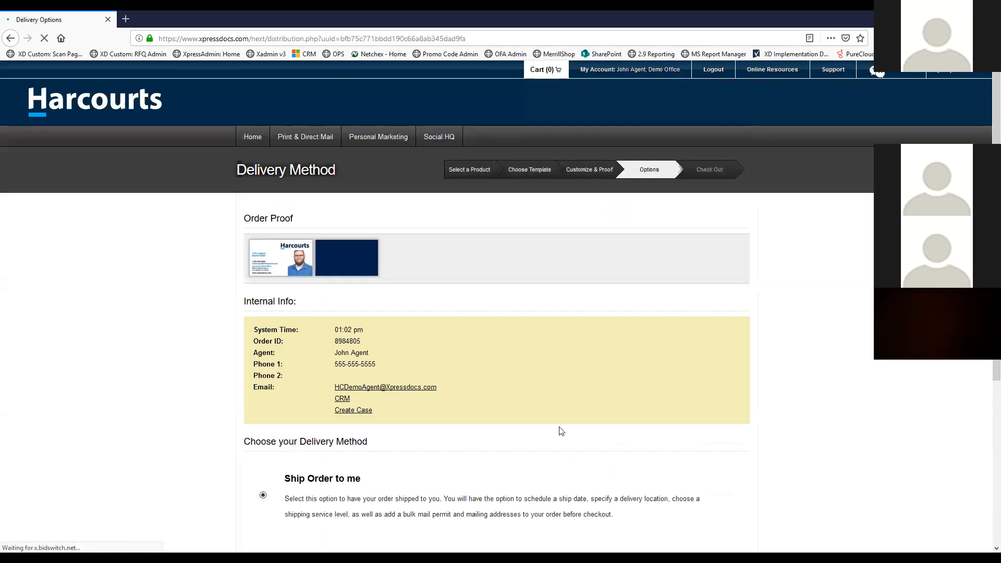
{"action": "scroll", "coordinate": [474, 346], "scroll_direction": "down", "scroll_amount": 3}
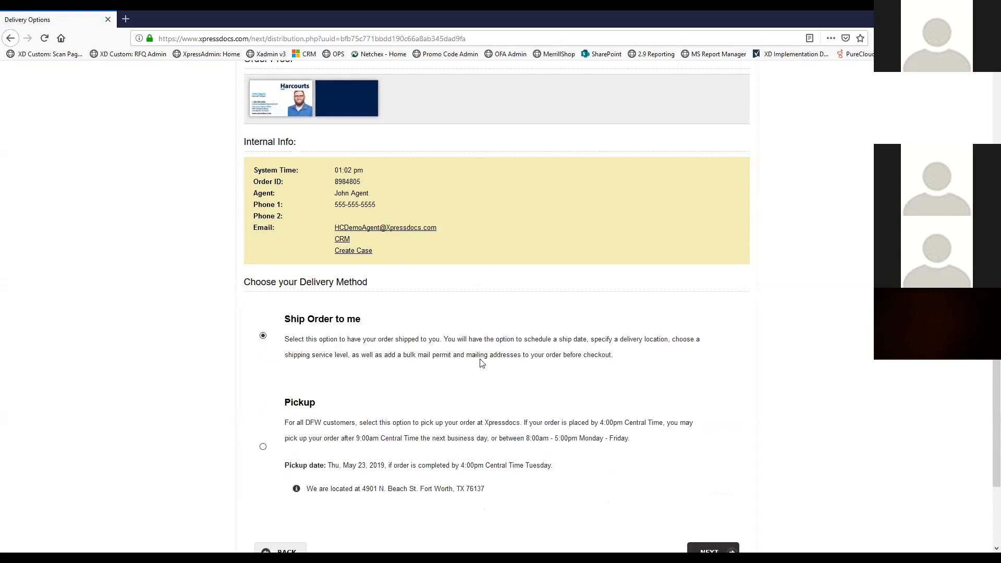
{"action": "scroll", "coordinate": [471, 321], "scroll_direction": "down", "scroll_amount": 1}
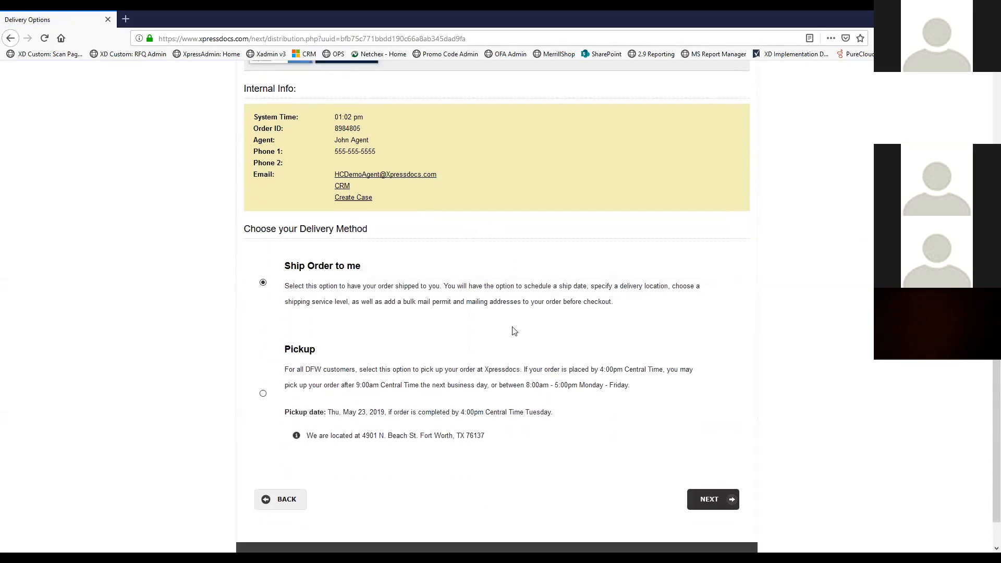
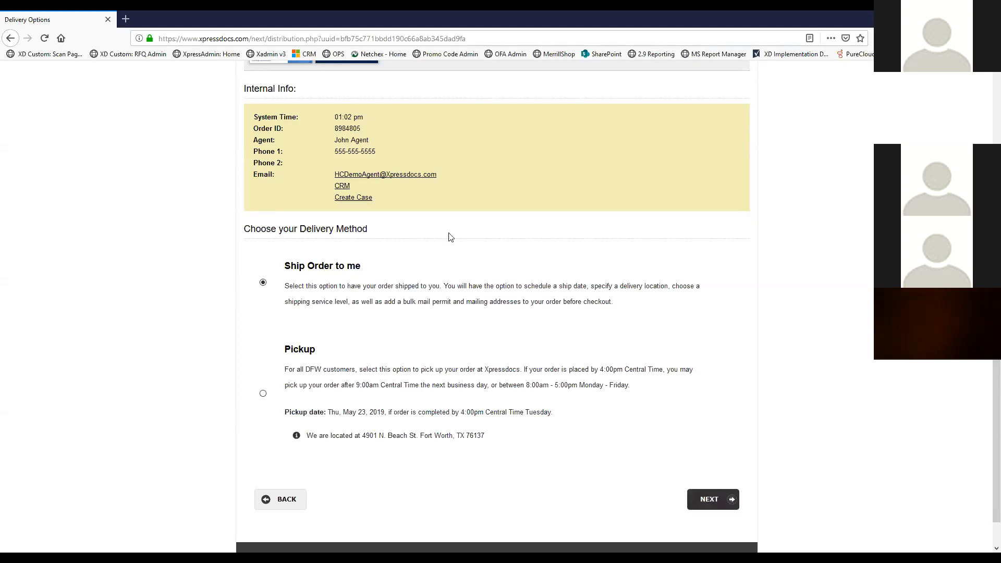
Submit Ship Order to me as the delivery method and continue to Order Options
{"action": "left_click", "coordinate": [707, 504]}
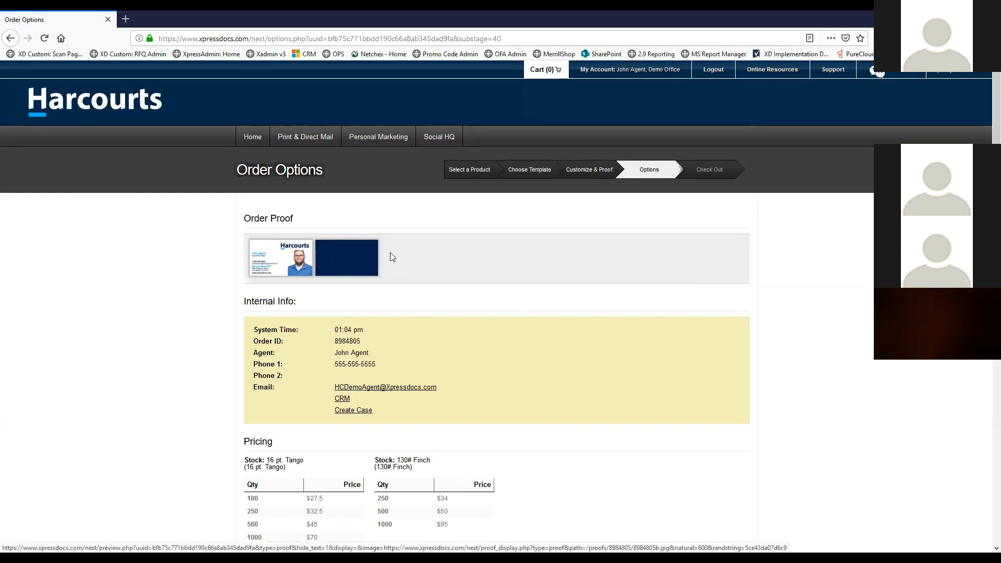
Set the business card quantity to 1000 on 130# Finch paper and review the pricing
{"action": "scroll", "coordinate": [504, 250], "scroll_direction": "down", "scroll_amount": 4}
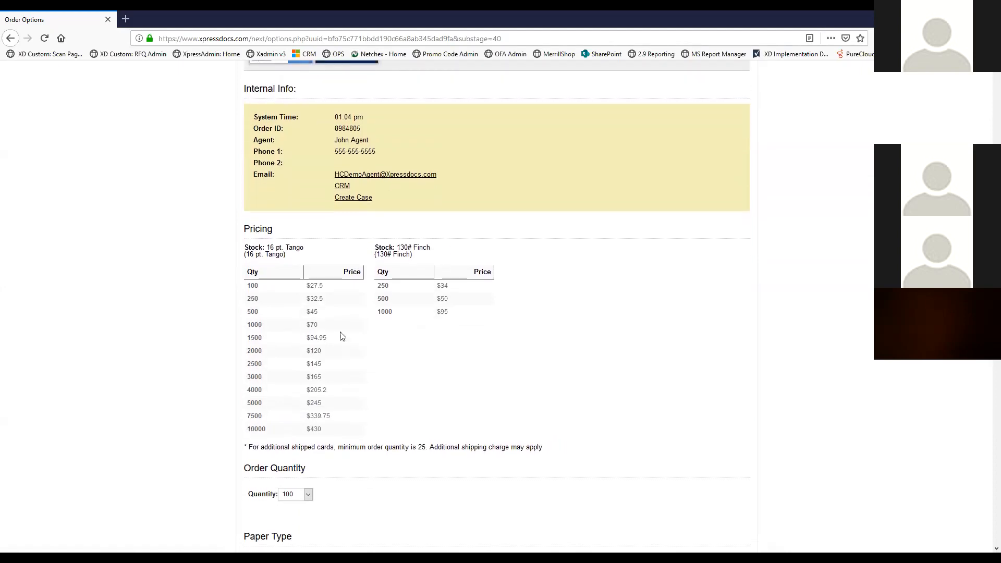
{"action": "scroll", "coordinate": [341, 273], "scroll_direction": "down", "scroll_amount": 2}
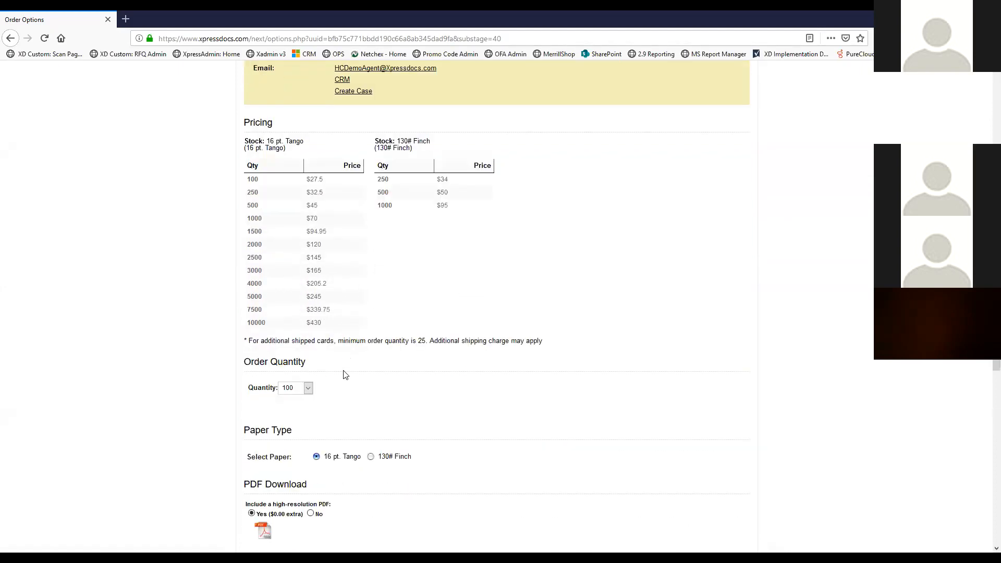
{"action": "left_click", "coordinate": [307, 389]}
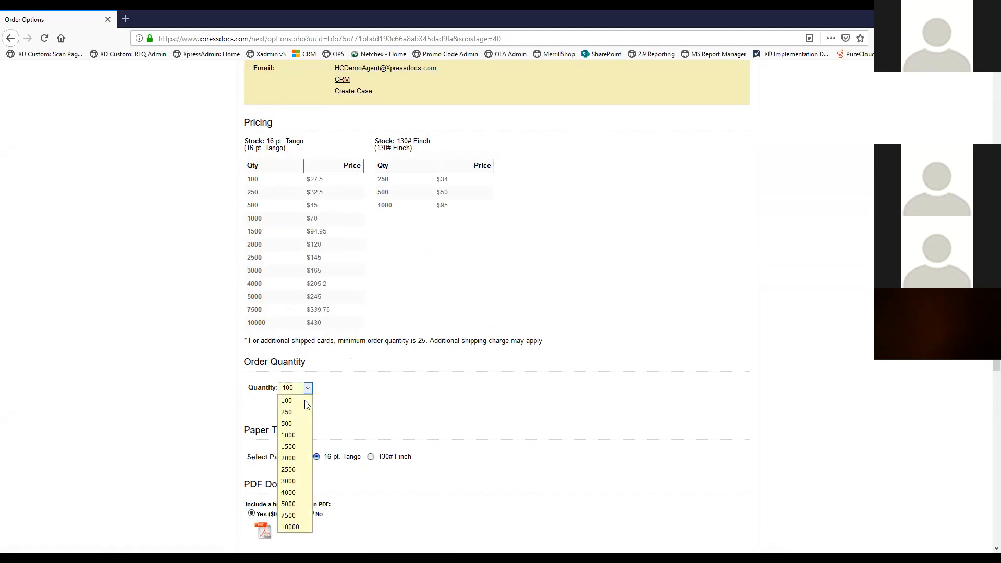
{"action": "left_click", "coordinate": [299, 430]}
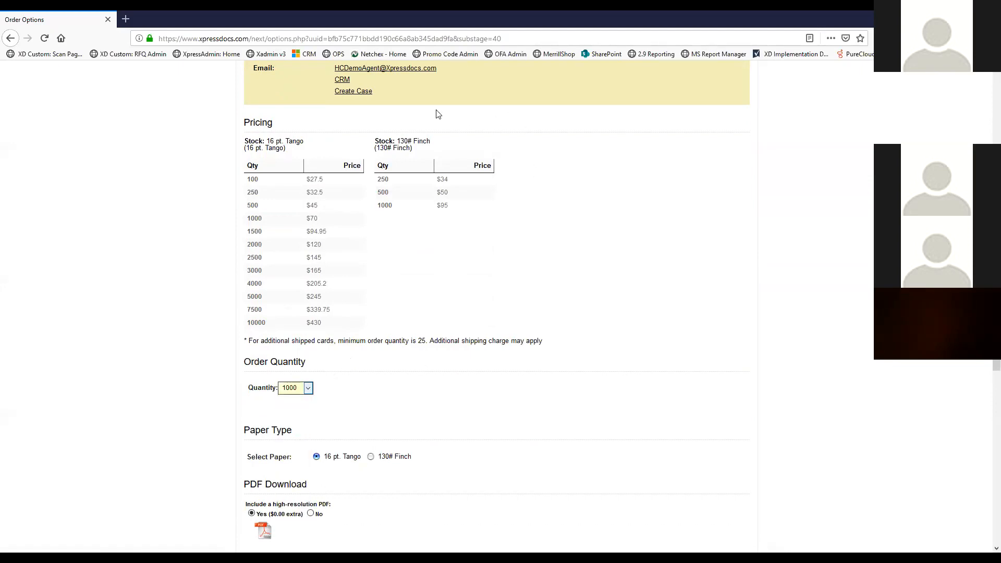
{"action": "left_click", "coordinate": [370, 458]}
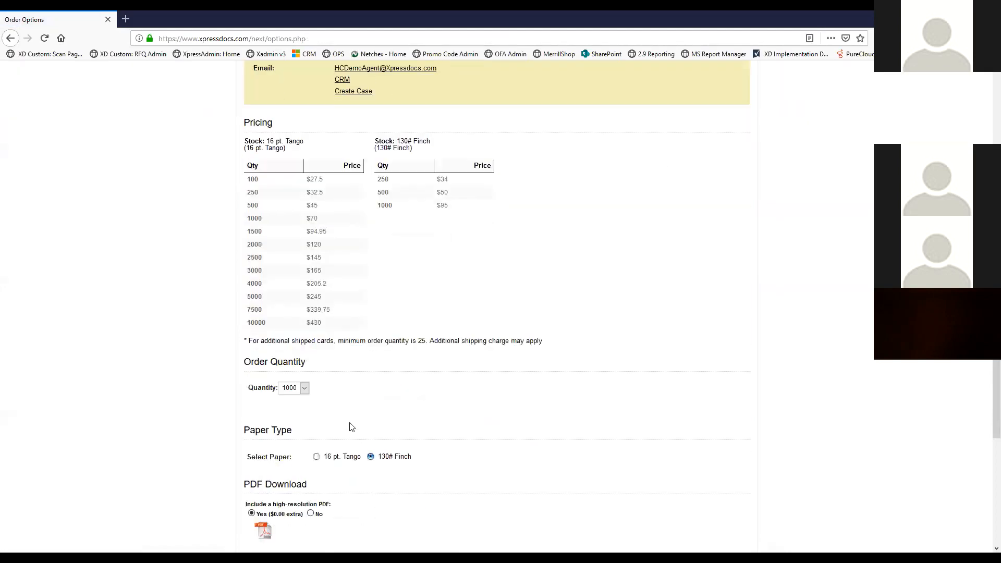
{"action": "scroll", "coordinate": [375, 421], "scroll_direction": "down", "scroll_amount": 2}
{"action": "scroll", "coordinate": [374, 421], "scroll_direction": "down", "scroll_amount": 2}
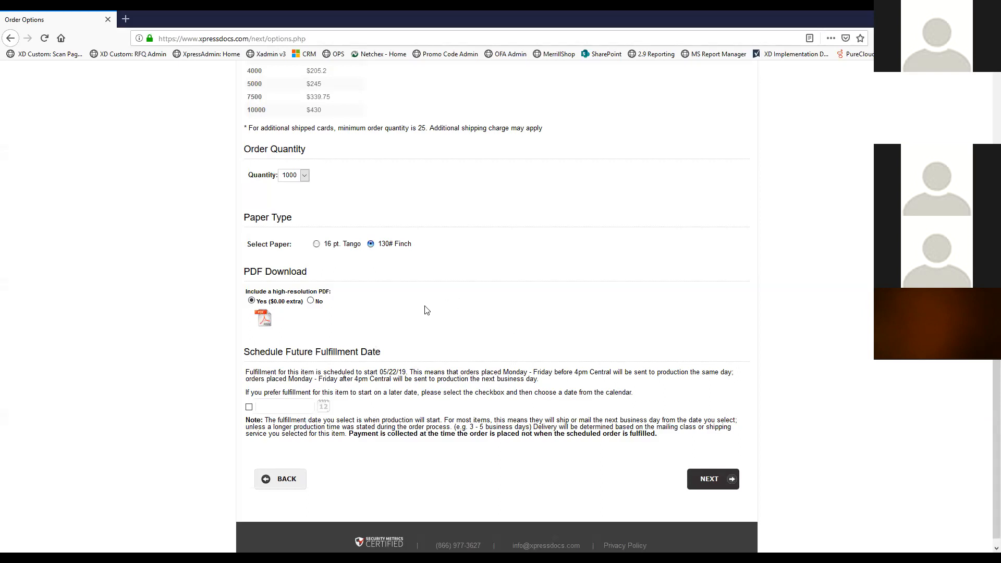
{"action": "scroll", "coordinate": [425, 307], "scroll_direction": "down", "scroll_amount": 1}
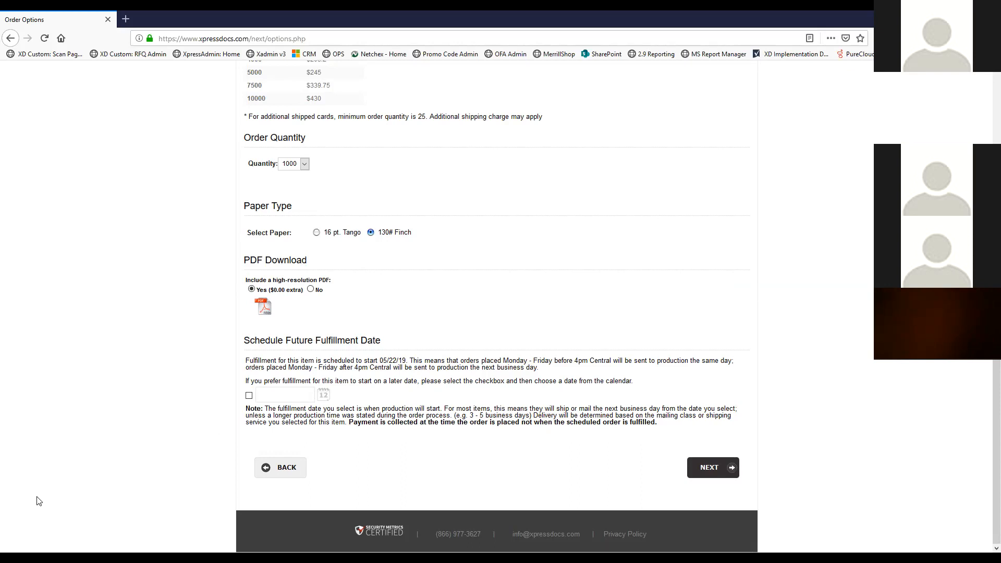
Continue to Shipping Options and review office shipping by free FedEx Ground
{"action": "left_click", "coordinate": [720, 469]}
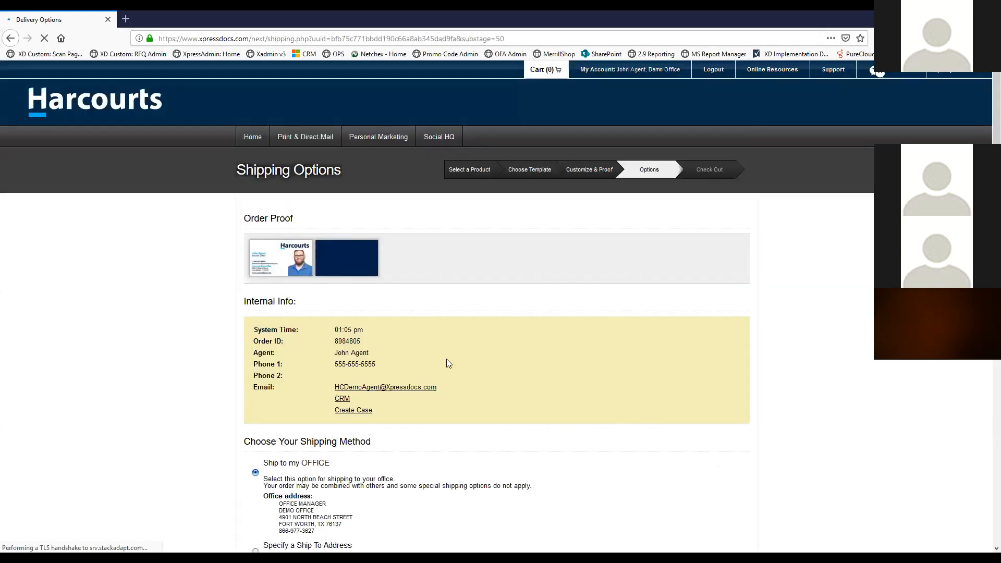
{"action": "scroll", "coordinate": [445, 357], "scroll_direction": "down", "scroll_amount": 3}
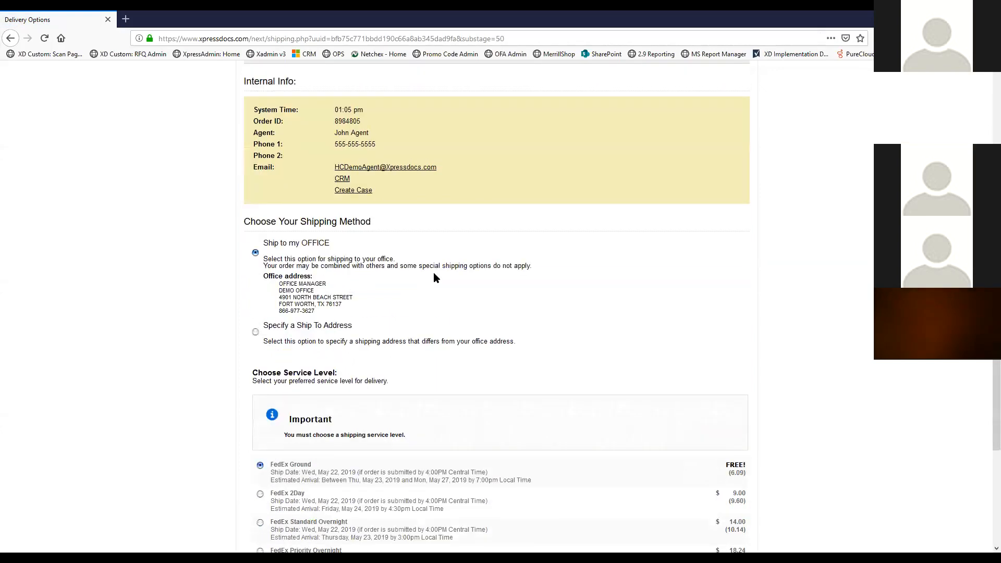
{"action": "scroll", "coordinate": [433, 272], "scroll_direction": "down", "scroll_amount": 2}
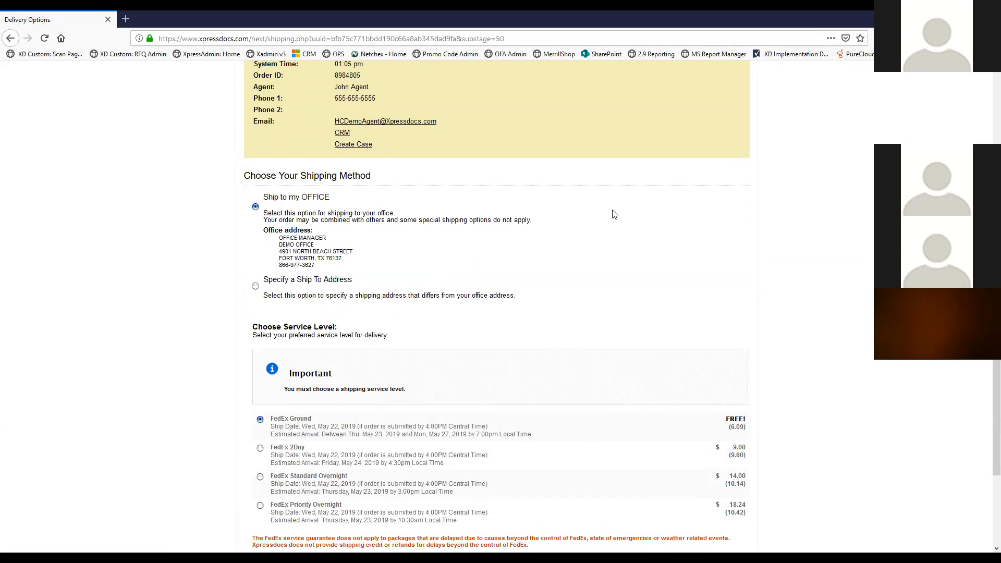
{"action": "scroll", "coordinate": [602, 222], "scroll_direction": "down", "scroll_amount": 2}
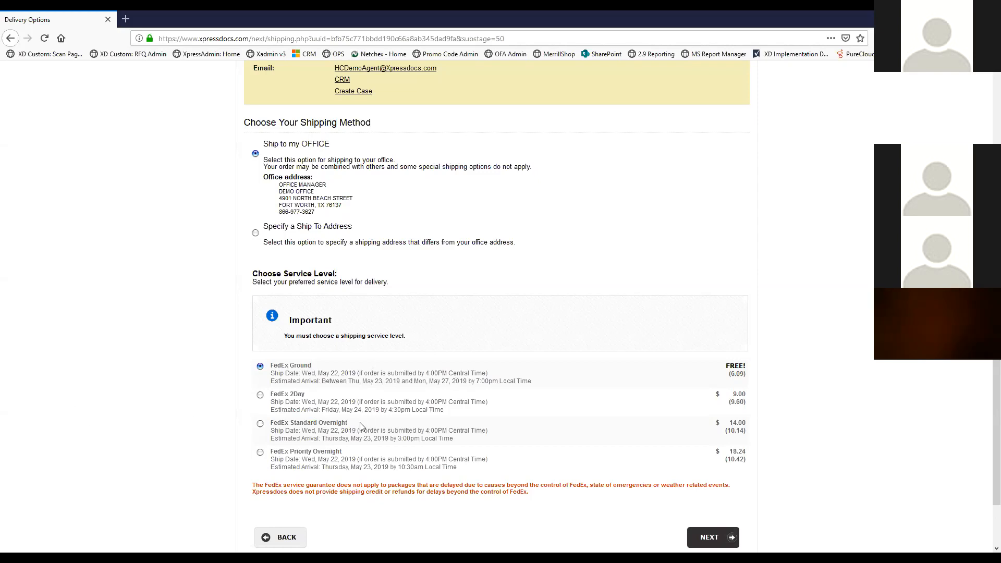
Return to Order Options and review the stock pricing tables at quantity 1000
{"action": "left_click", "coordinate": [265, 543]}
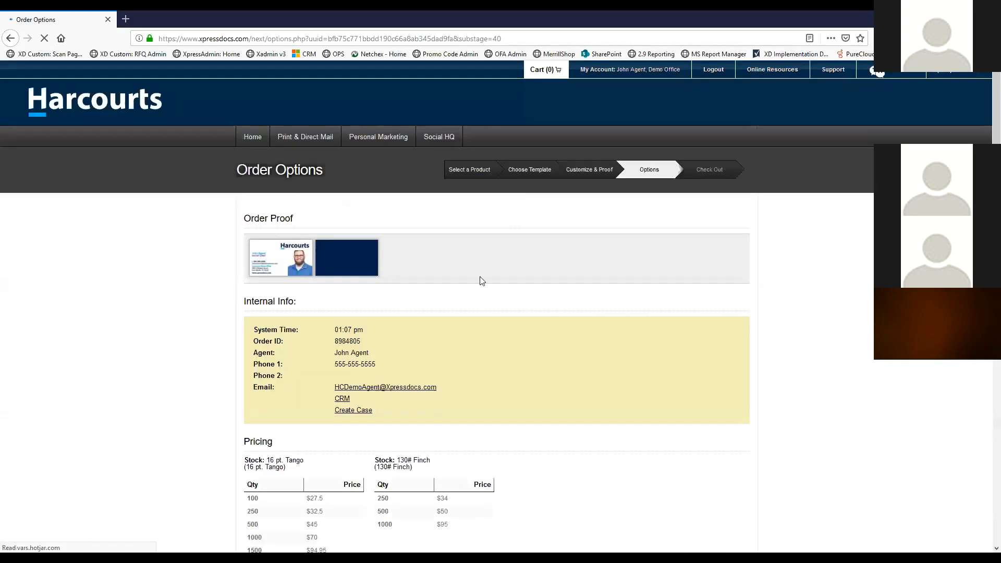
{"action": "scroll", "coordinate": [464, 230], "scroll_direction": "down", "scroll_amount": 2}
{"action": "scroll", "coordinate": [445, 227], "scroll_direction": "down", "scroll_amount": 1}
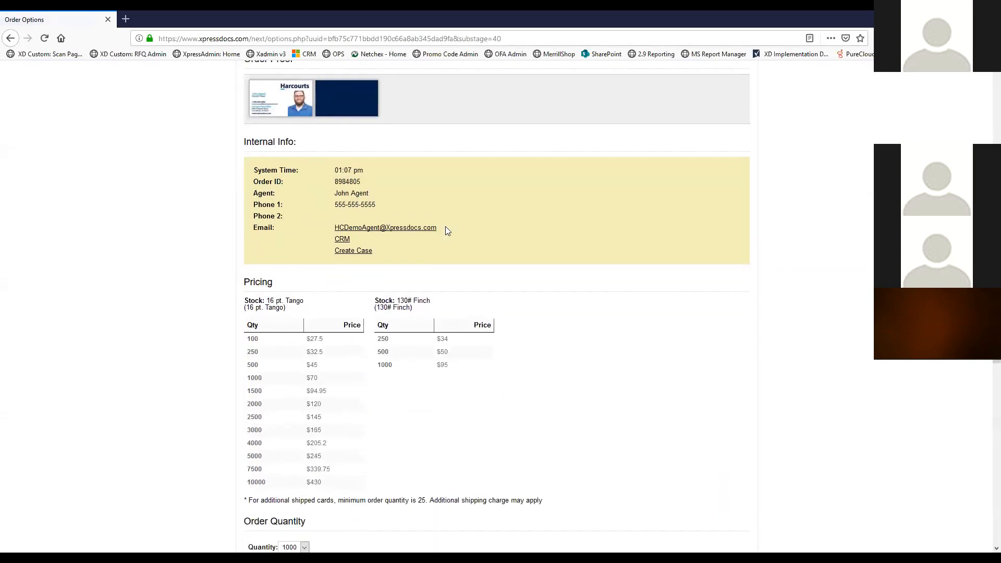
{"action": "scroll", "coordinate": [446, 231], "scroll_direction": "down", "scroll_amount": 1}
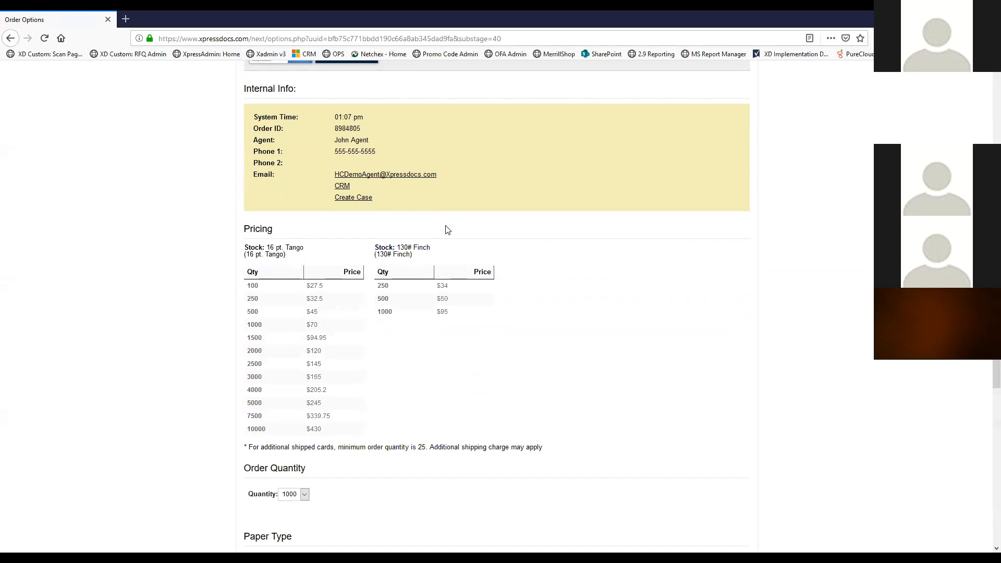
{"action": "scroll", "coordinate": [447, 230], "scroll_direction": "down", "scroll_amount": 1}
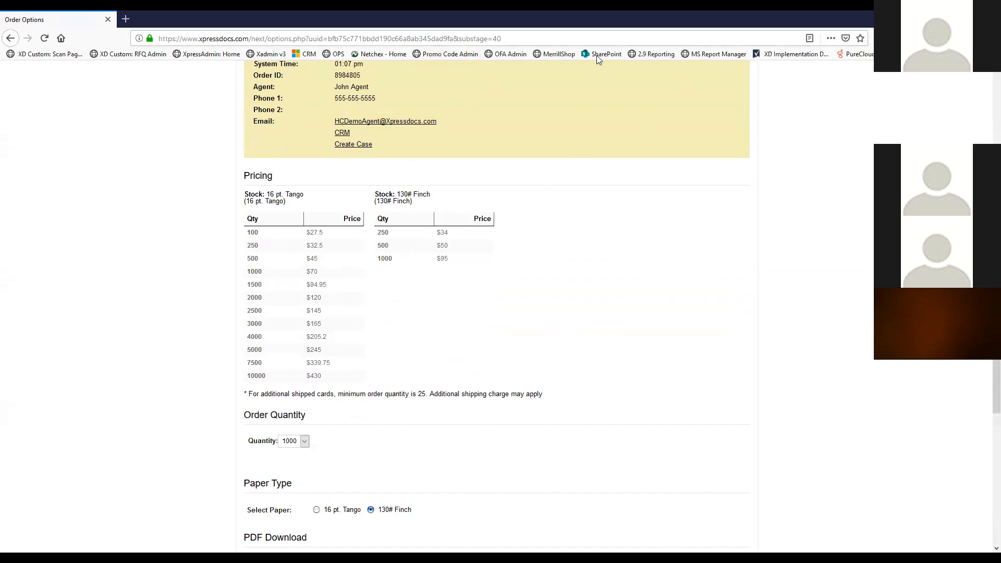
{"action": "scroll", "coordinate": [600, 109], "scroll_direction": "down", "scroll_amount": 2}
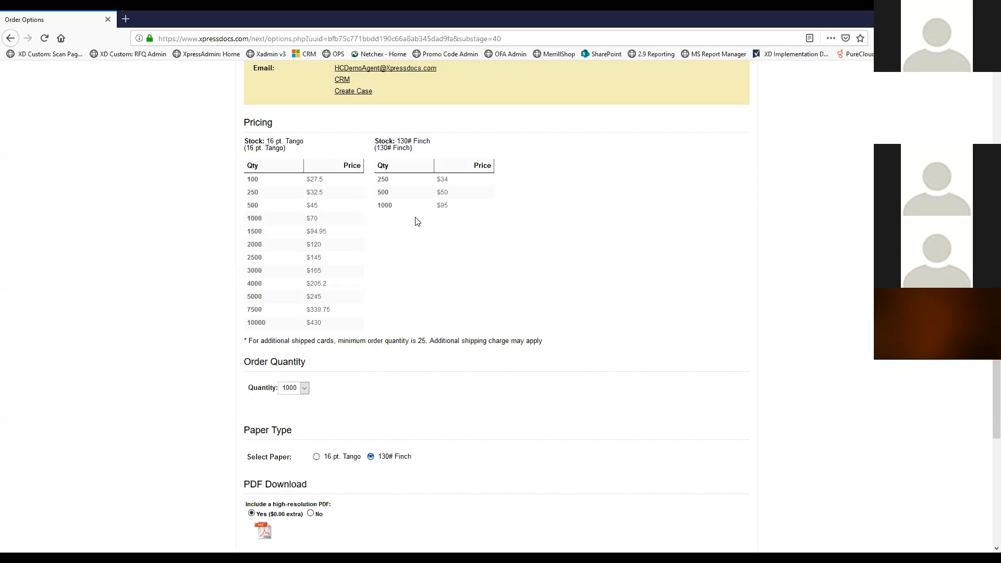
Switch to 16 pt. Tango paper with Matte Coating on front and back
{"action": "left_click", "coordinate": [317, 458]}
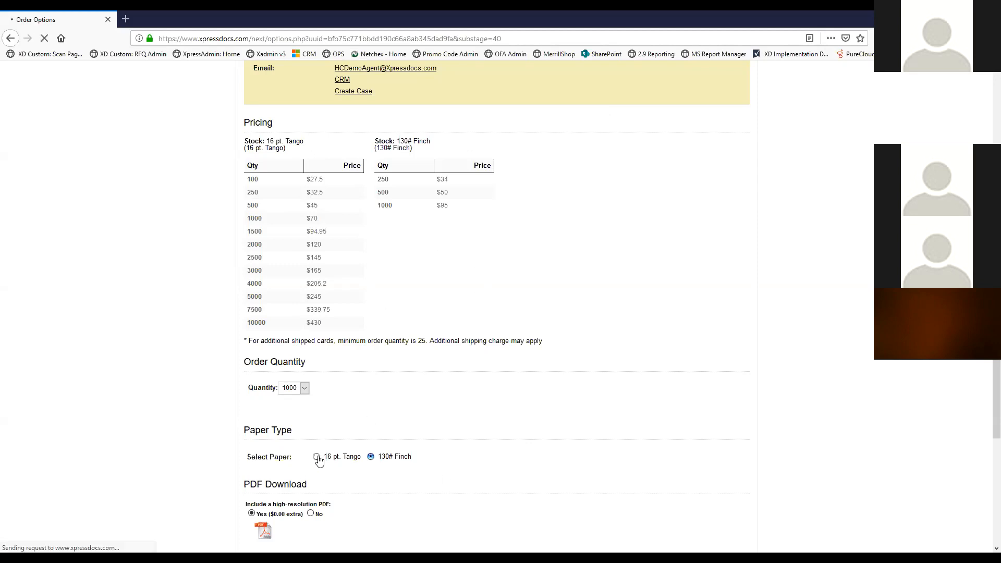
{"action": "scroll", "coordinate": [353, 391], "scroll_direction": "down", "scroll_amount": 5}
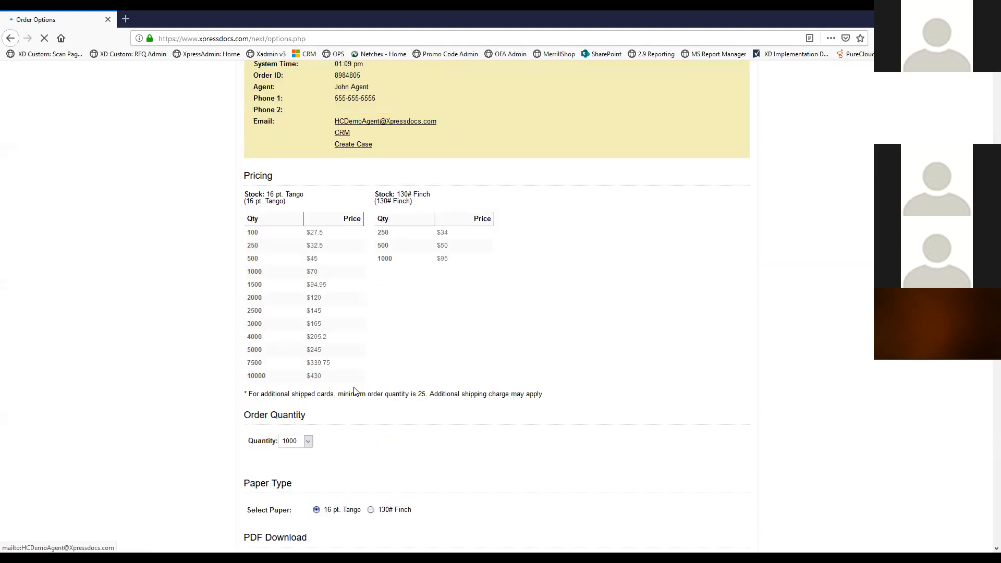
{"action": "scroll", "coordinate": [354, 391], "scroll_direction": "down", "scroll_amount": 7}
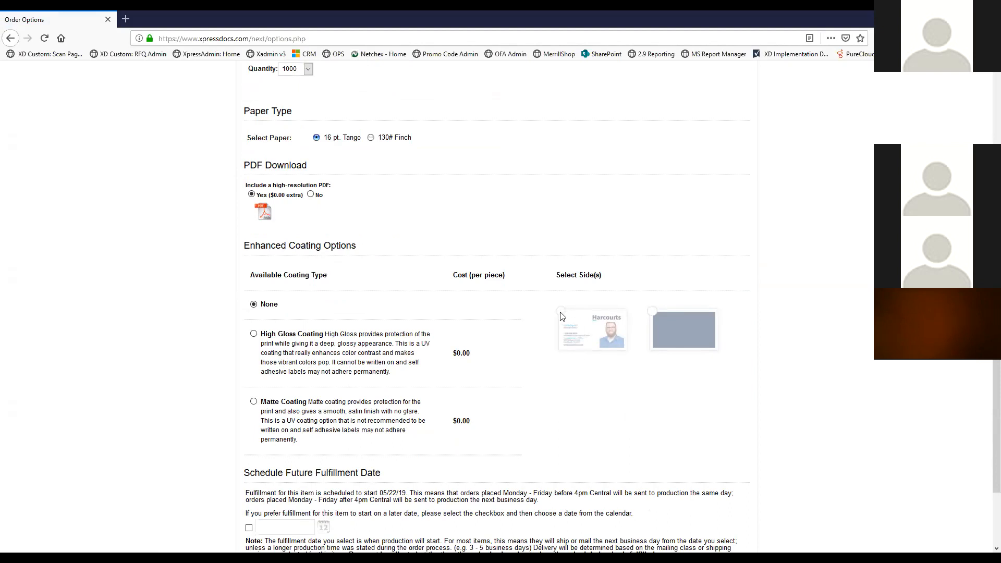
{"action": "left_click", "coordinate": [253, 402]}
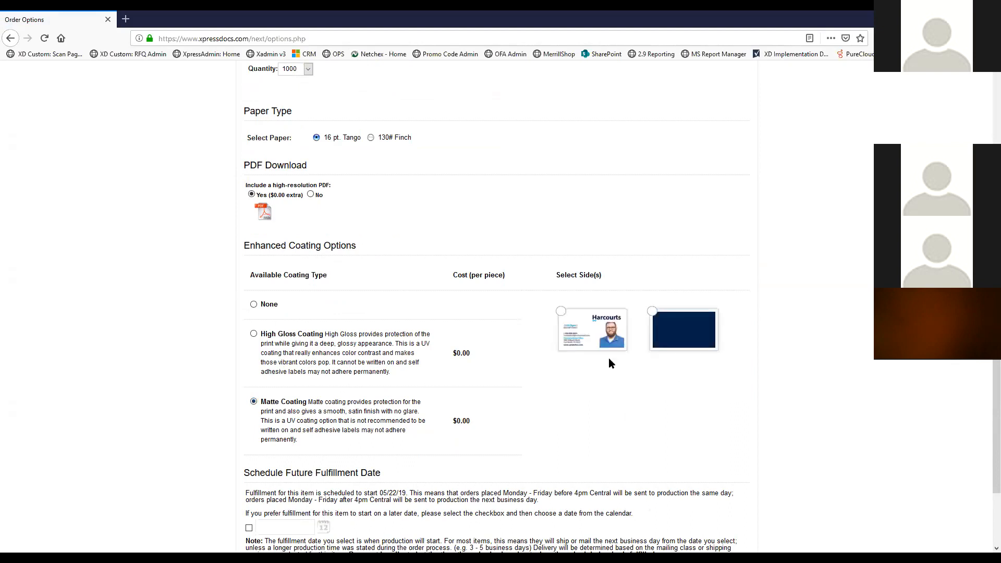
{"action": "left_click", "coordinate": [570, 320]}
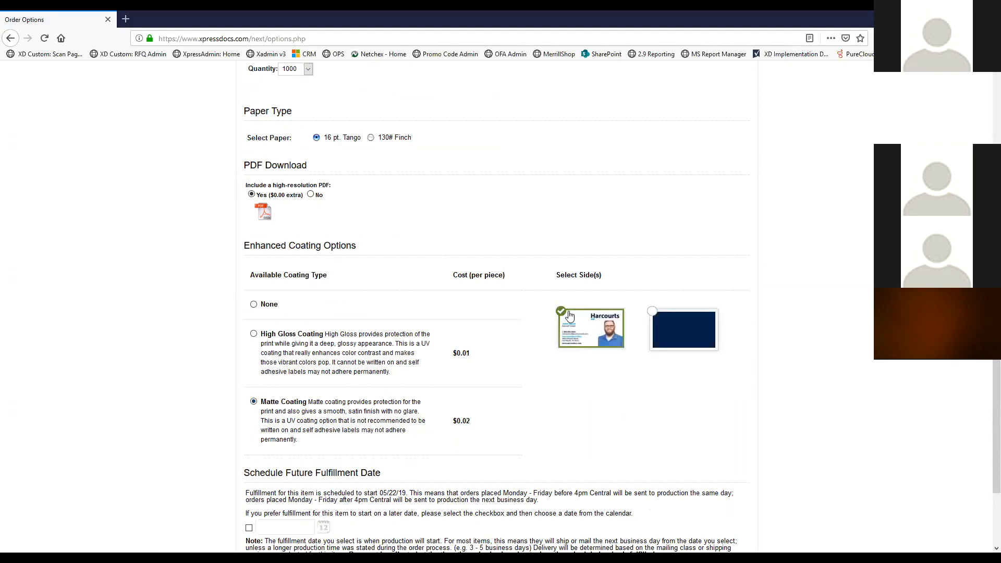
{"action": "left_click", "coordinate": [653, 317]}
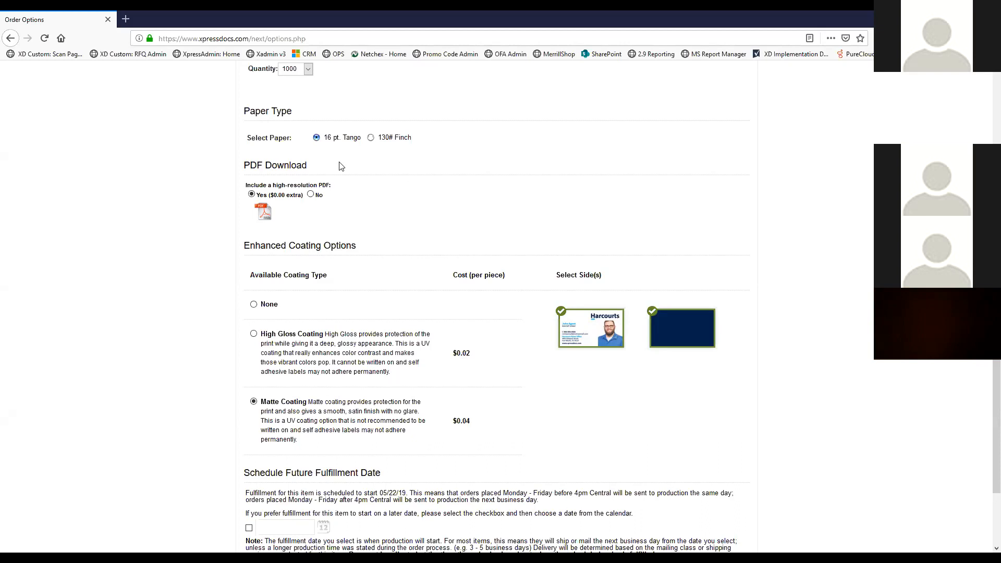
{"action": "scroll", "coordinate": [422, 392], "scroll_direction": "down", "scroll_amount": 4}
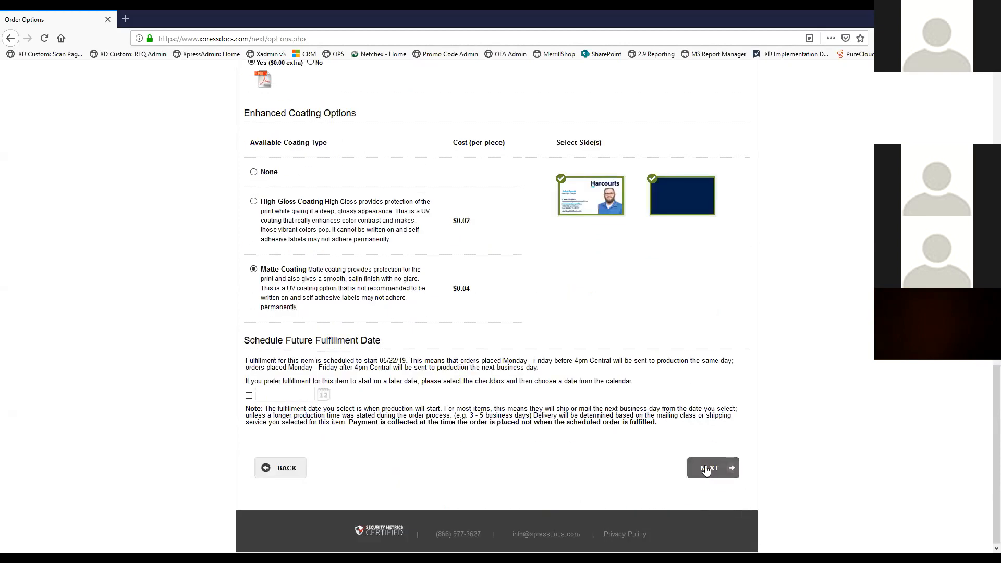
Continue to Delivery Options, keeping Ship to my OFFICE with free FedEx Ground
{"action": "left_click", "coordinate": [706, 470]}
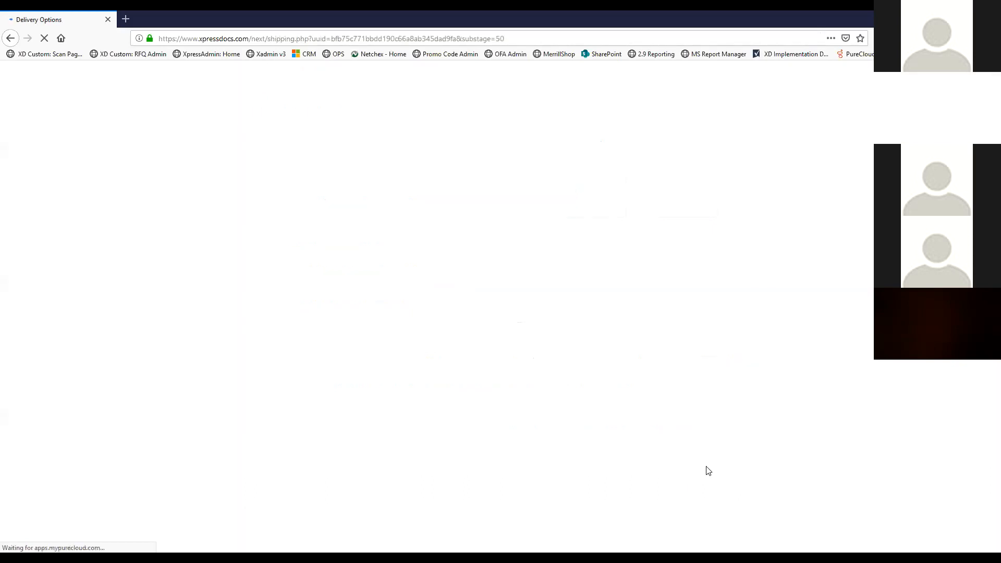
{"action": "scroll", "coordinate": [551, 372], "scroll_direction": "down", "scroll_amount": 3}
{"action": "scroll", "coordinate": [552, 375], "scroll_direction": "down", "scroll_amount": 3}
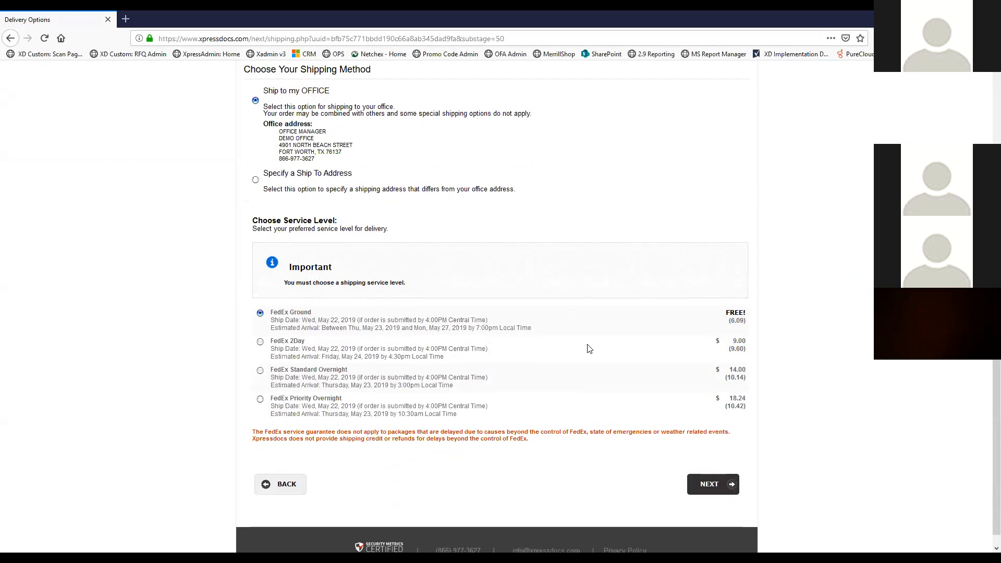
Proceed to the Order Summary checkout and review the business card proof
{"action": "left_click", "coordinate": [708, 485]}
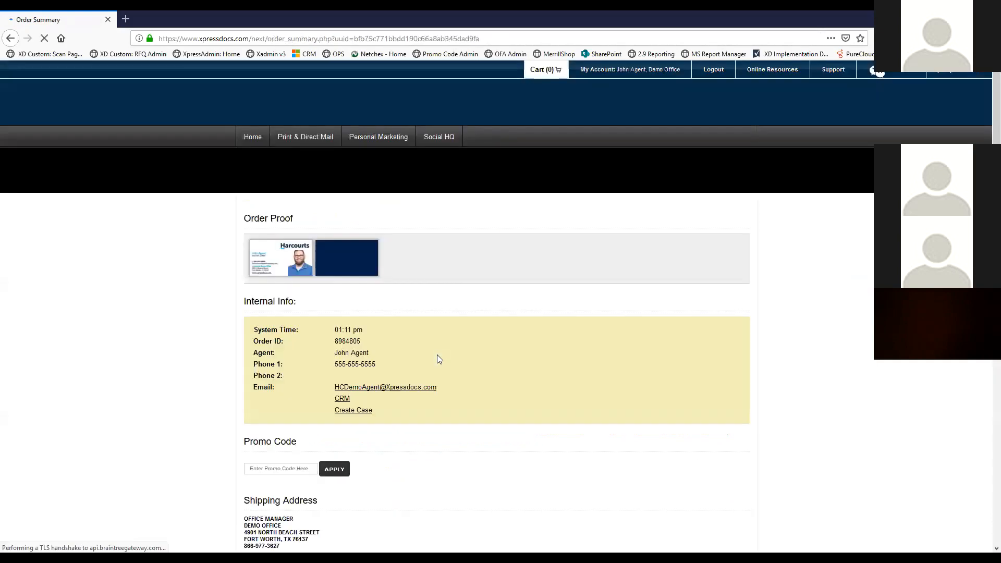
{"action": "scroll", "coordinate": [501, 378], "scroll_direction": "down", "scroll_amount": 3}
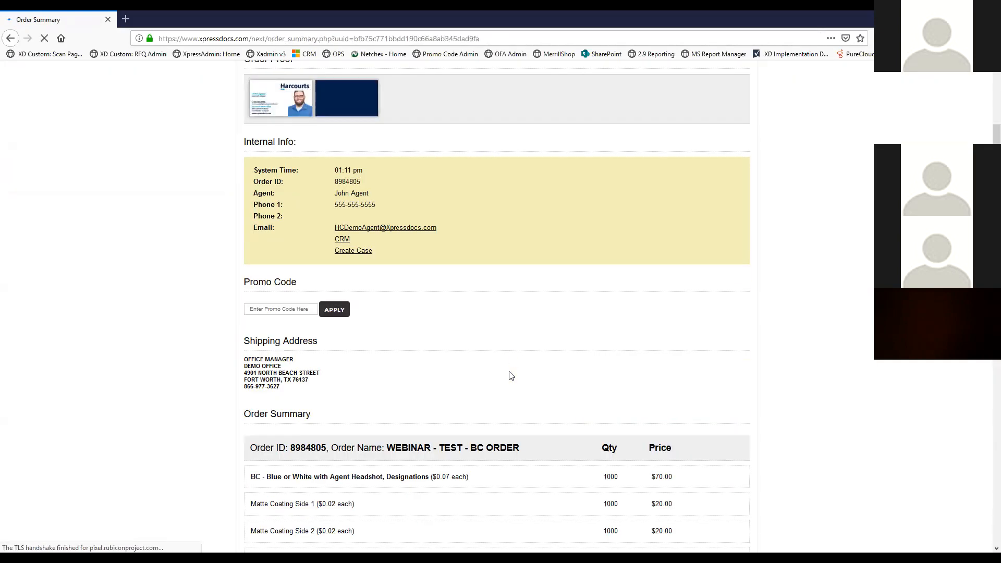
{"action": "scroll", "coordinate": [513, 368], "scroll_direction": "down", "scroll_amount": 1}
{"action": "scroll", "coordinate": [417, 292], "scroll_direction": "down", "scroll_amount": 1}
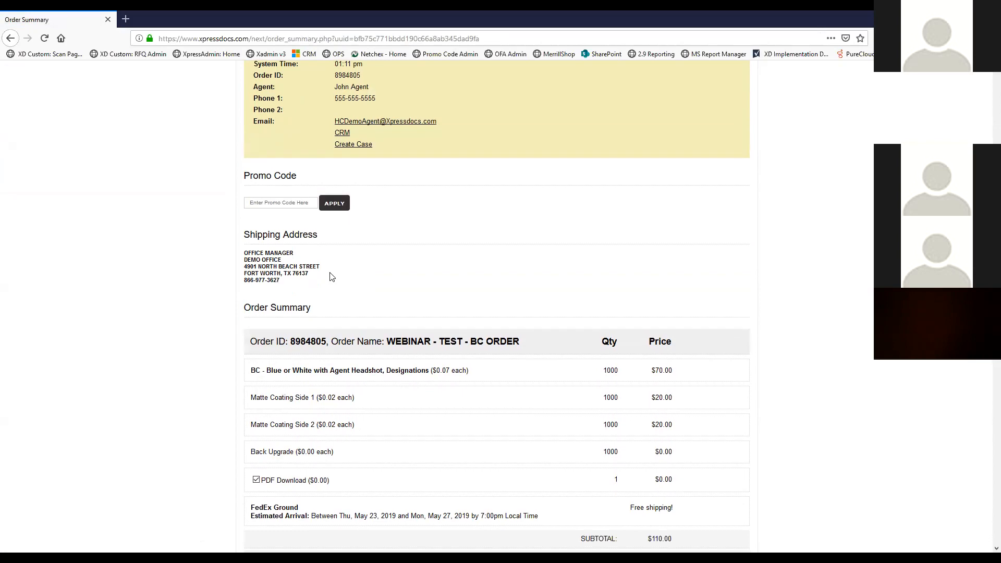
Select the Promo Code box and review the $119.08 total and credit card form
{"action": "left_click", "coordinate": [277, 201]}
{"action": "scroll", "coordinate": [417, 277], "scroll_direction": "down", "scroll_amount": 2}
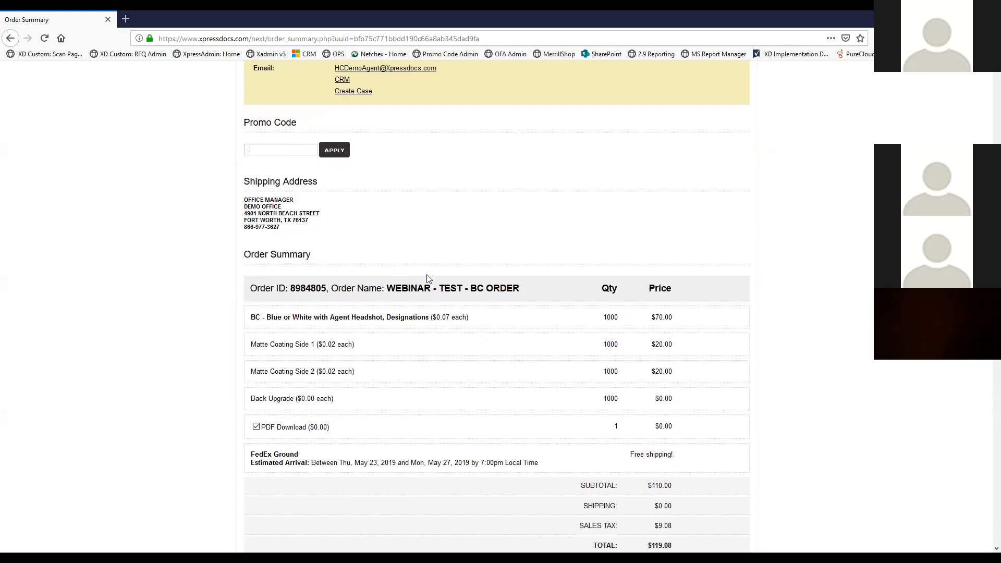
{"action": "scroll", "coordinate": [405, 245], "scroll_direction": "down", "scroll_amount": 1}
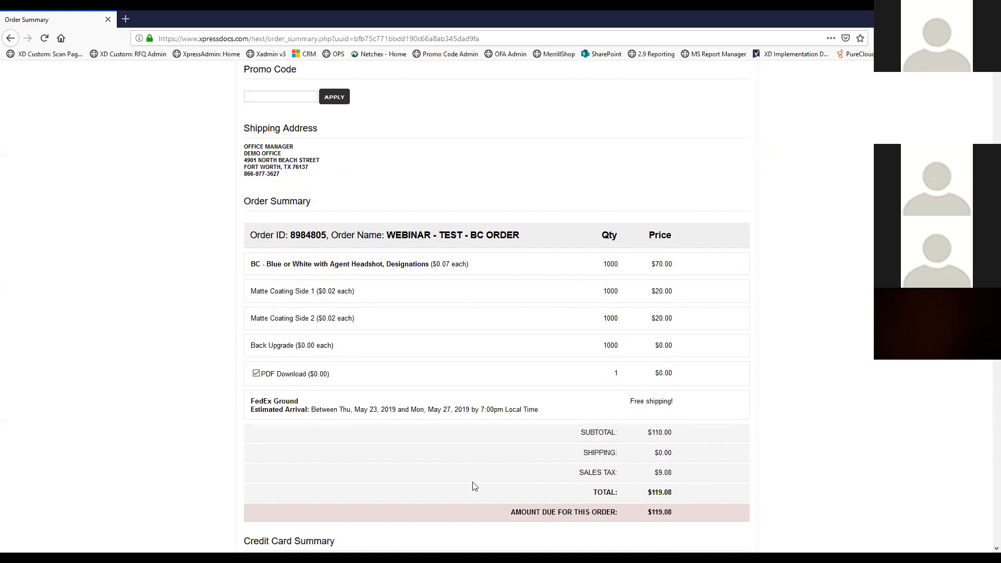
{"action": "scroll", "coordinate": [436, 331], "scroll_direction": "down", "scroll_amount": 2}
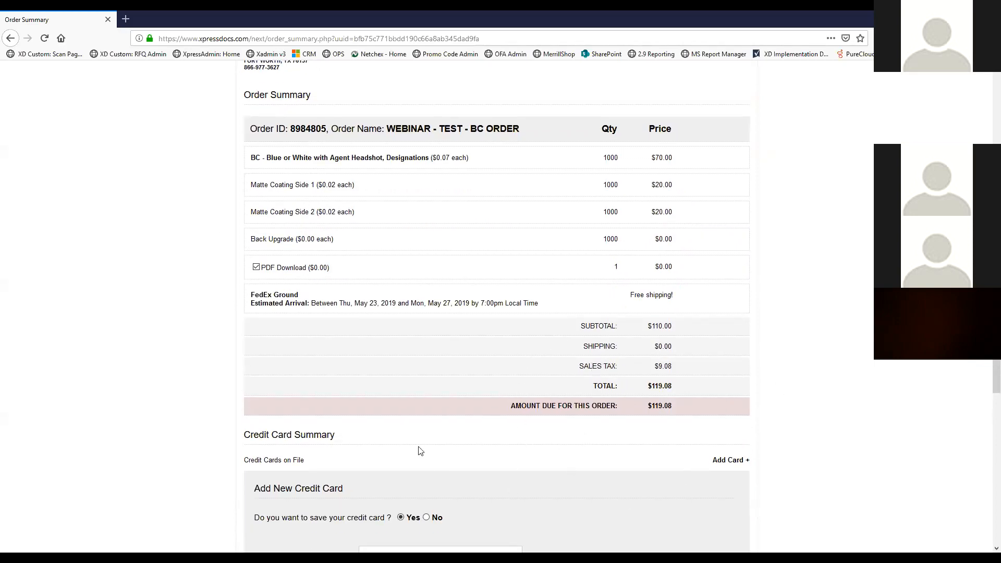
{"action": "scroll", "coordinate": [461, 360], "scroll_direction": "down", "scroll_amount": 3}
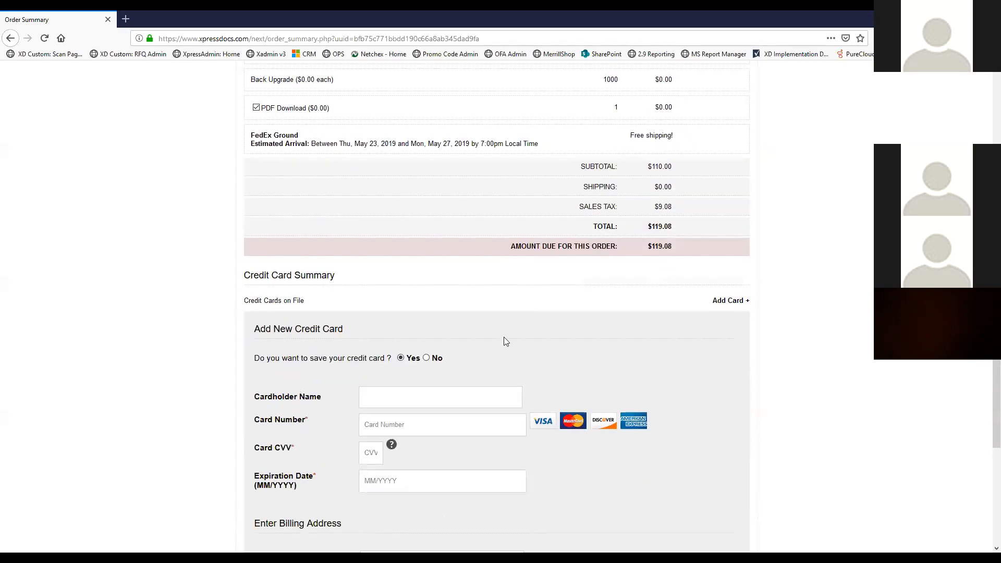
{"action": "scroll", "coordinate": [504, 341], "scroll_direction": "down", "scroll_amount": 2}
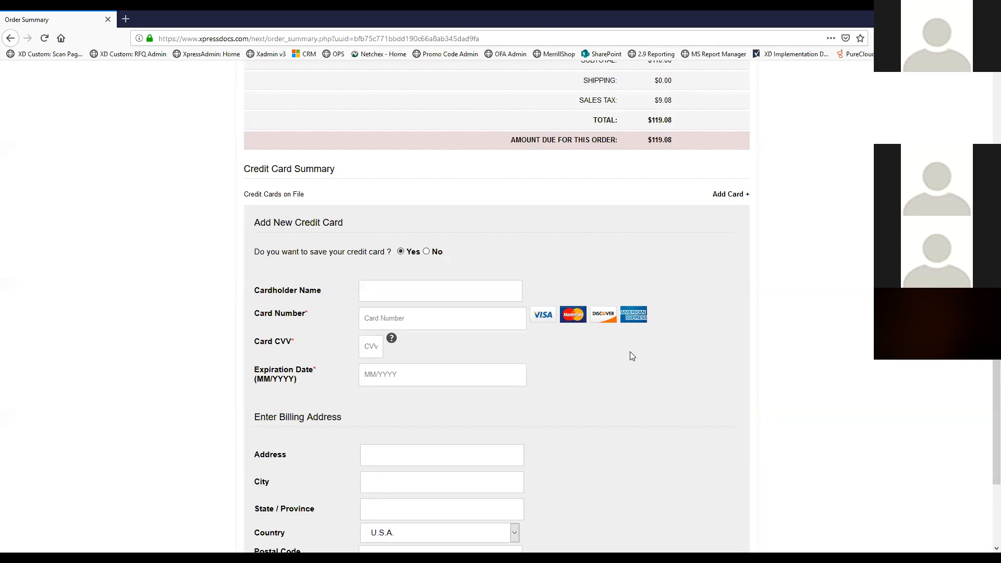
{"action": "scroll", "coordinate": [601, 348], "scroll_direction": "down", "scroll_amount": 3}
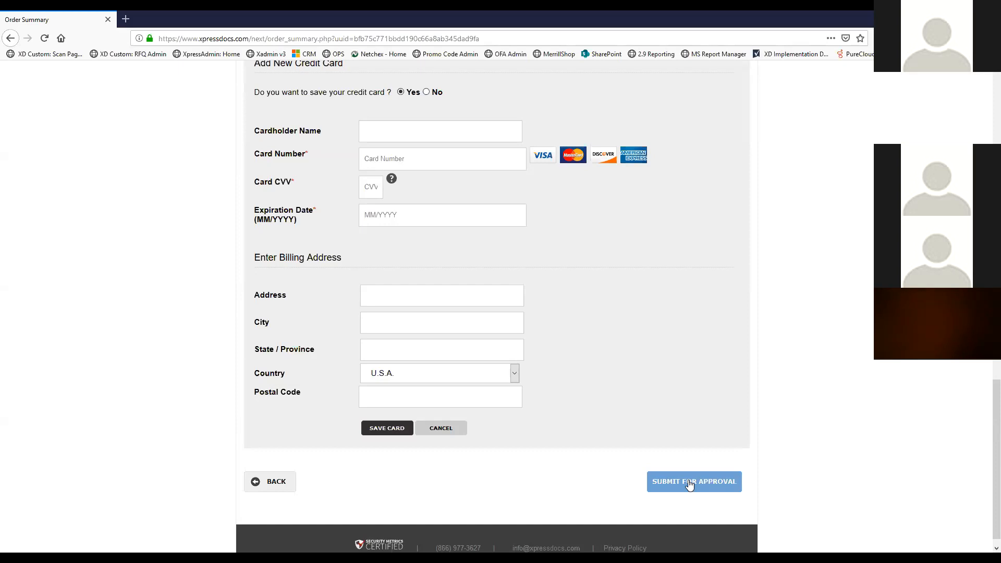
{"action": "scroll", "coordinate": [642, 374], "scroll_direction": "up", "scroll_amount": 15}
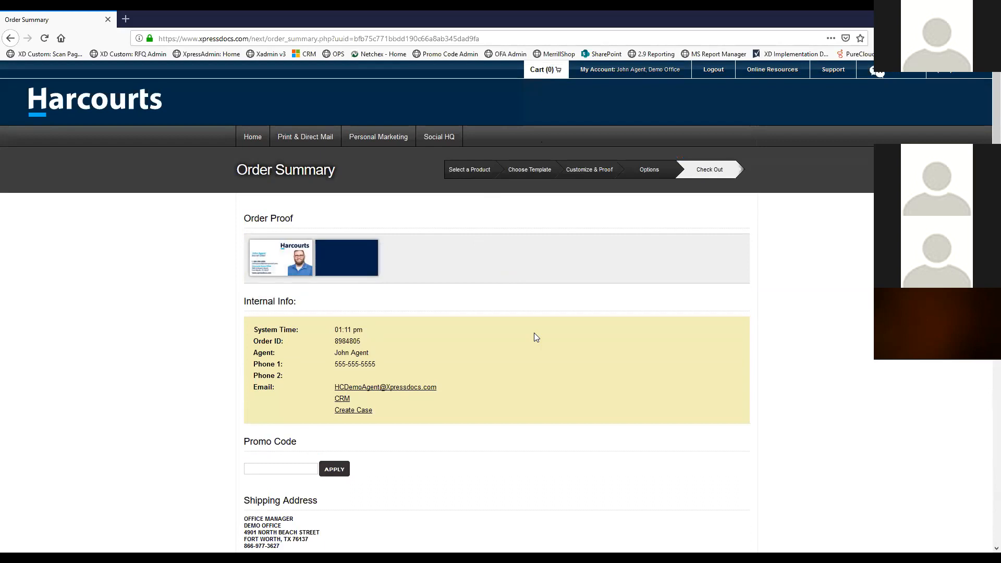
{"action": "scroll", "coordinate": [516, 457], "scroll_direction": "down", "scroll_amount": 15}
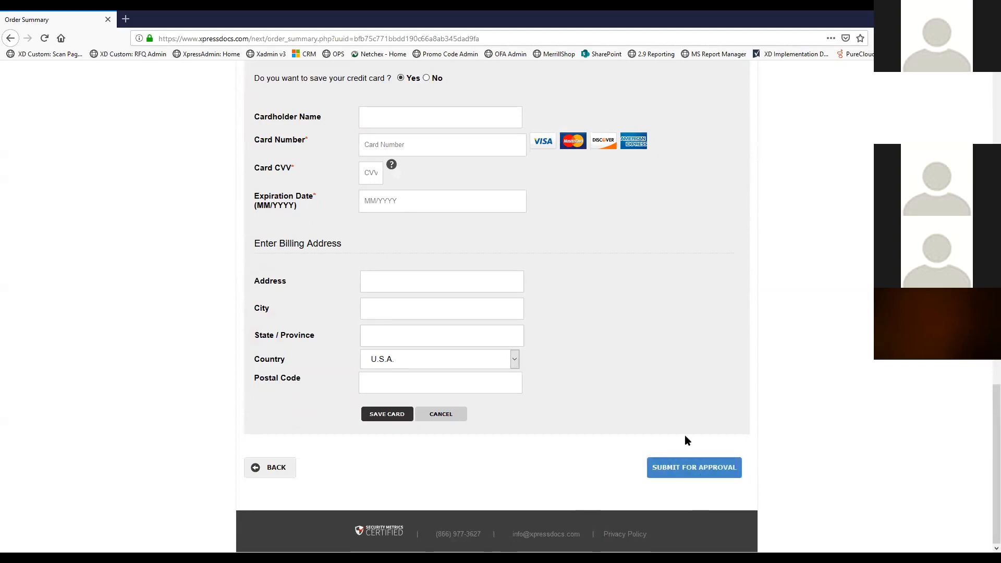
{"action": "scroll", "coordinate": [619, 457], "scroll_direction": "up", "scroll_amount": 15}
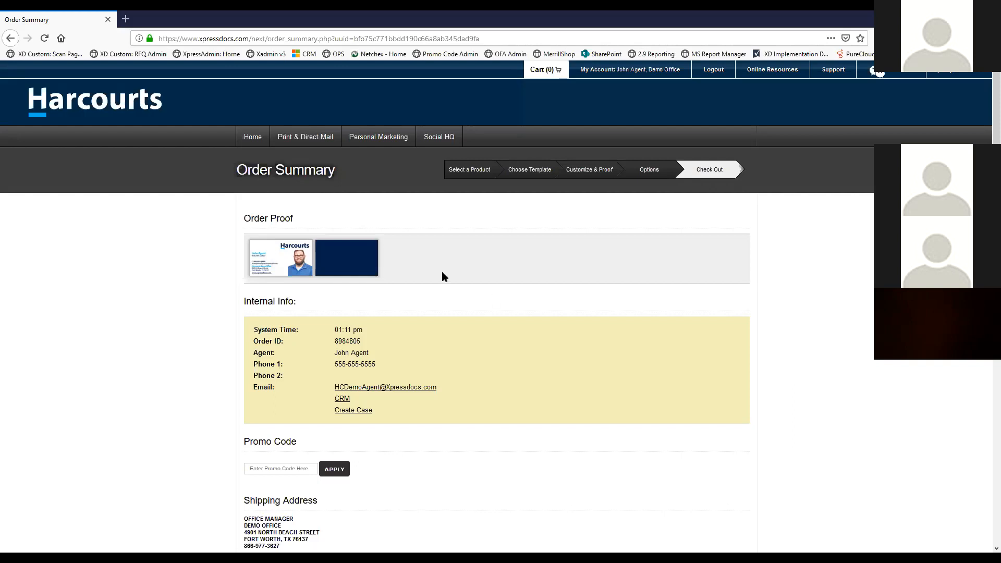
Reopen the second pending business card order from Pending Orders, then return Home
{"action": "left_click", "coordinate": [252, 138]}
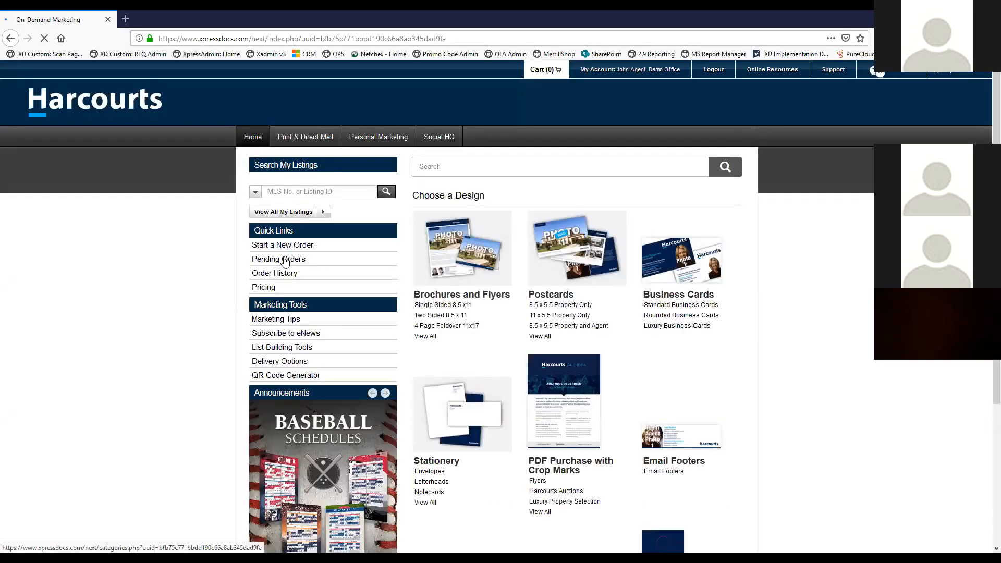
{"action": "left_click", "coordinate": [285, 261]}
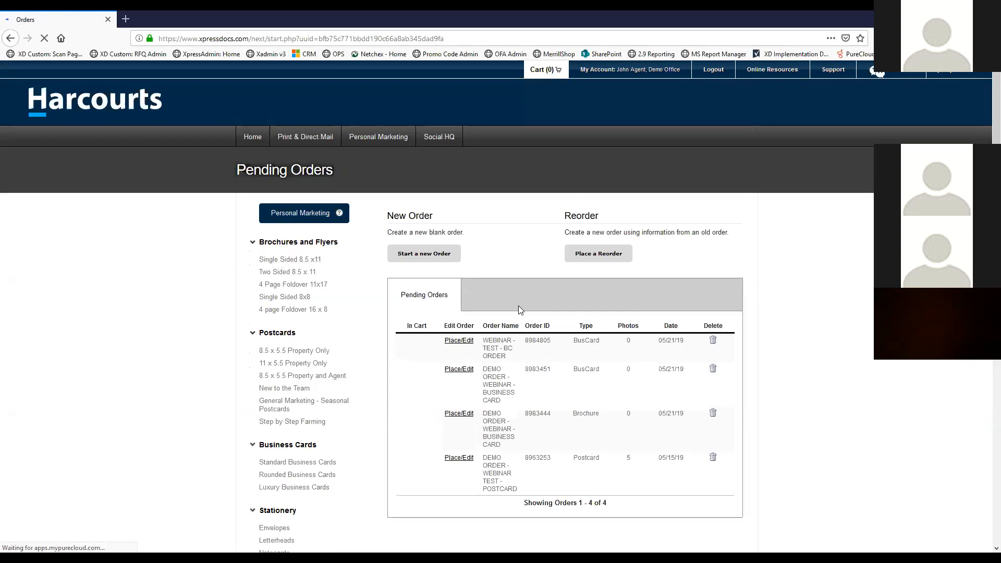
{"action": "left_click", "coordinate": [457, 371]}
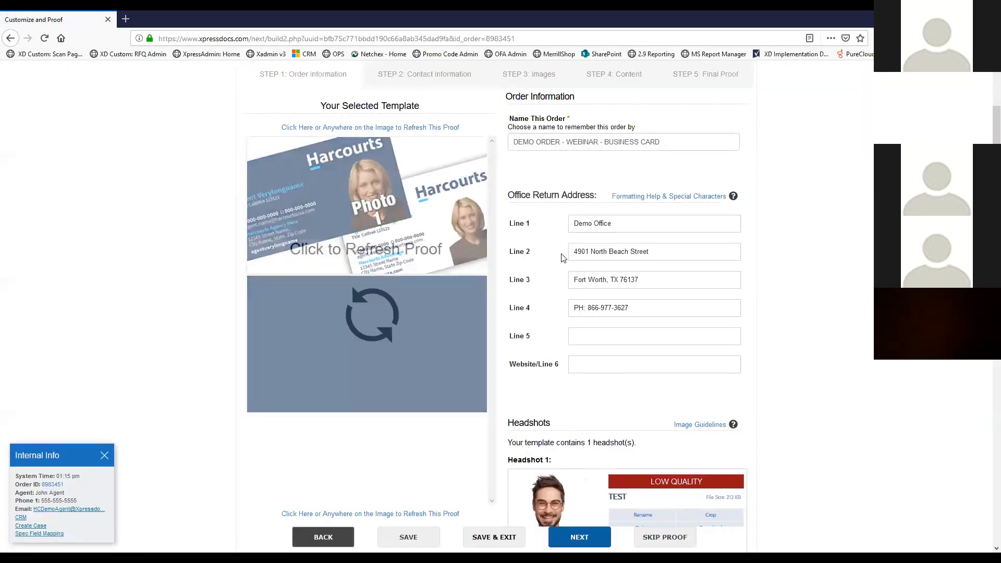
{"action": "scroll", "coordinate": [557, 259], "scroll_direction": "up", "scroll_amount": 1}
{"action": "scroll", "coordinate": [560, 265], "scroll_direction": "down", "scroll_amount": 4}
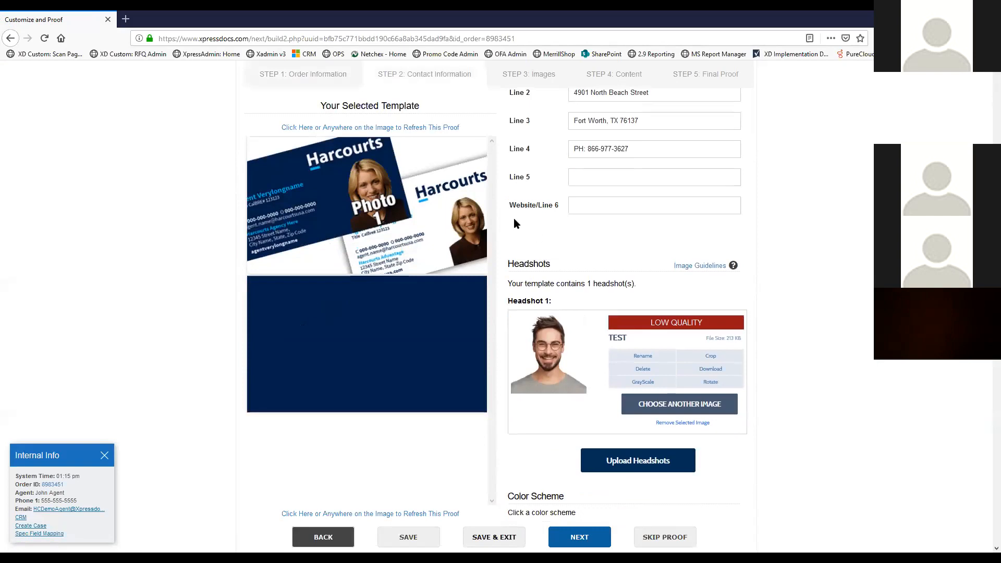
{"action": "scroll", "coordinate": [514, 218], "scroll_direction": "up", "scroll_amount": 5}
{"action": "left_click", "coordinate": [254, 136]}
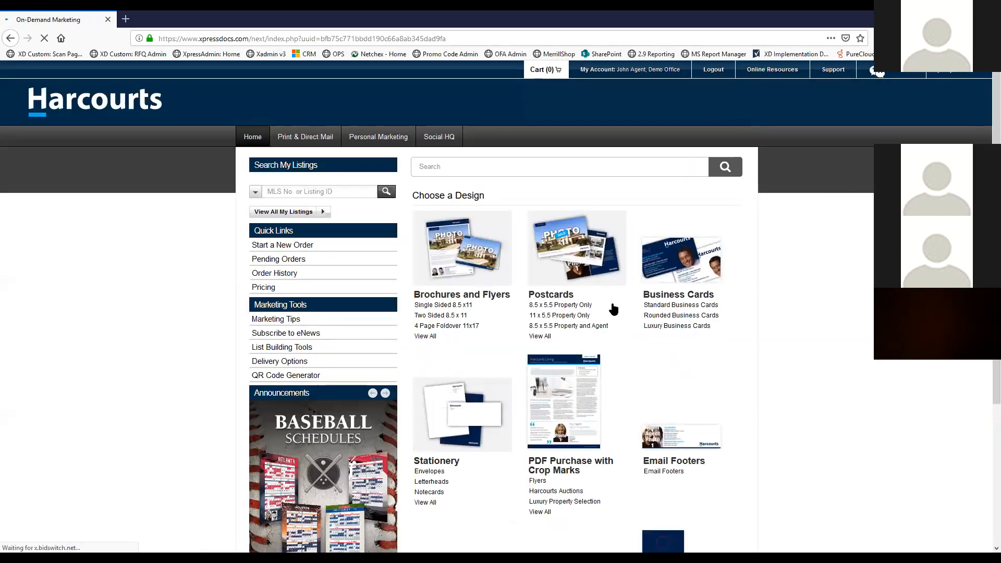
Start an order for the Email Footer - 1 Agent White template and continue to customizing
{"action": "left_click", "coordinate": [668, 472]}
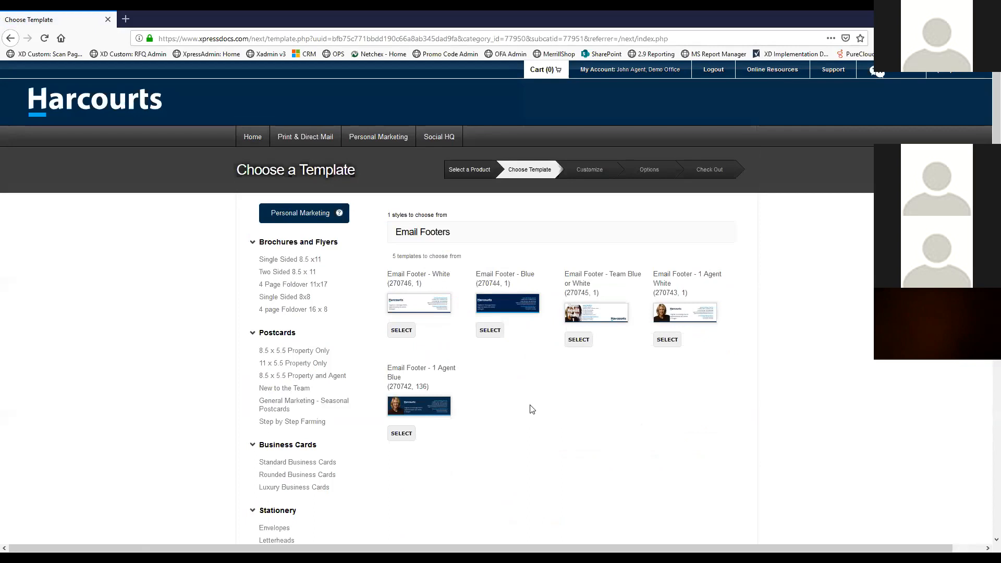
{"action": "left_click", "coordinate": [668, 341]}
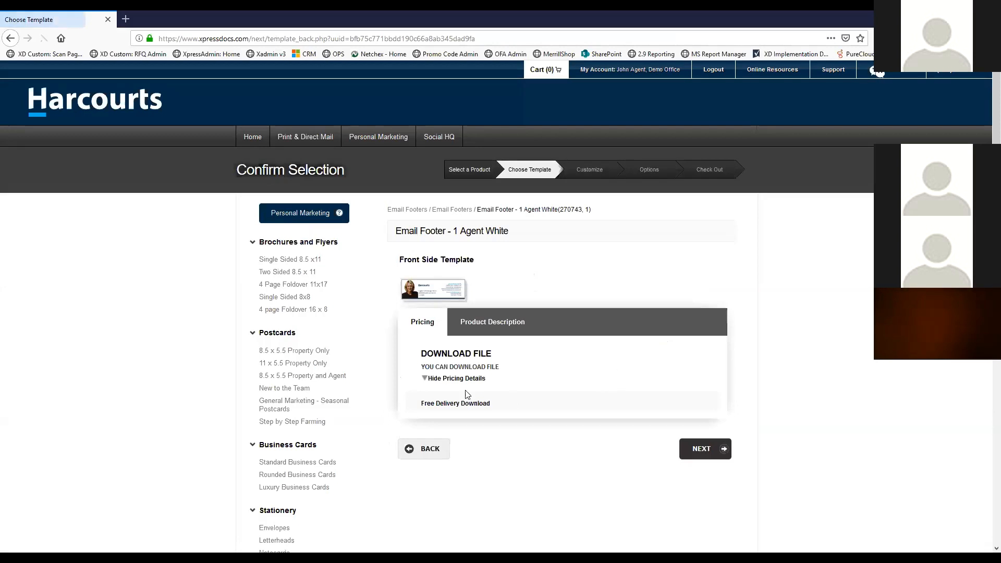
{"action": "left_click", "coordinate": [457, 379]}
{"action": "left_click", "coordinate": [469, 379]}
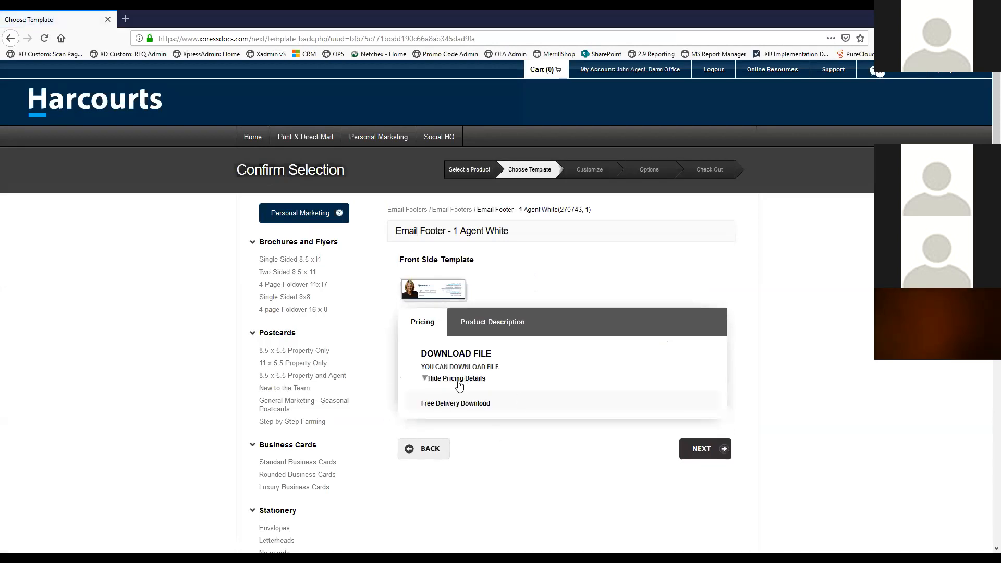
{"action": "left_click", "coordinate": [700, 453]}
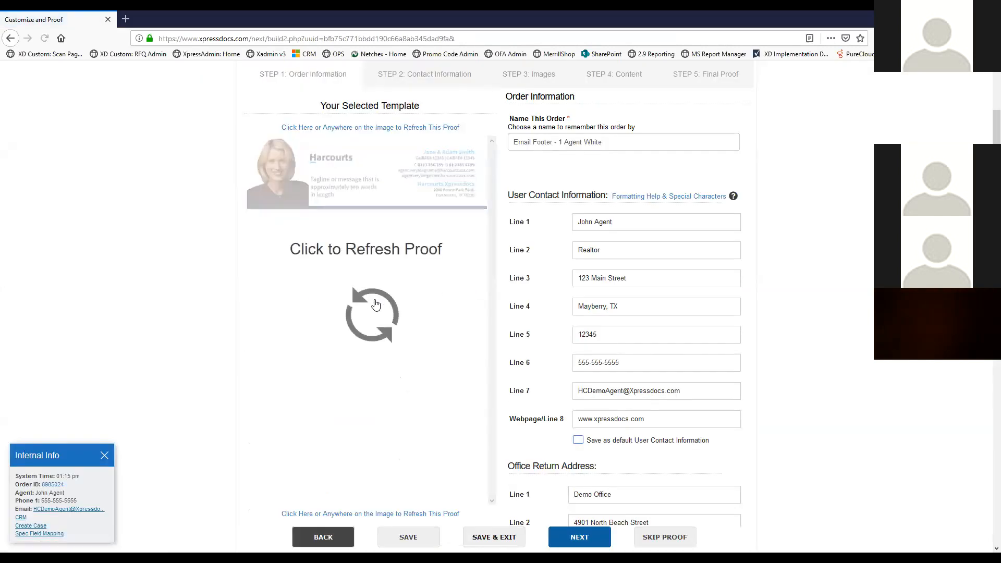
Refresh the email footer proof with the agent contact details, then scroll to Photos
{"action": "left_click", "coordinate": [375, 305]}
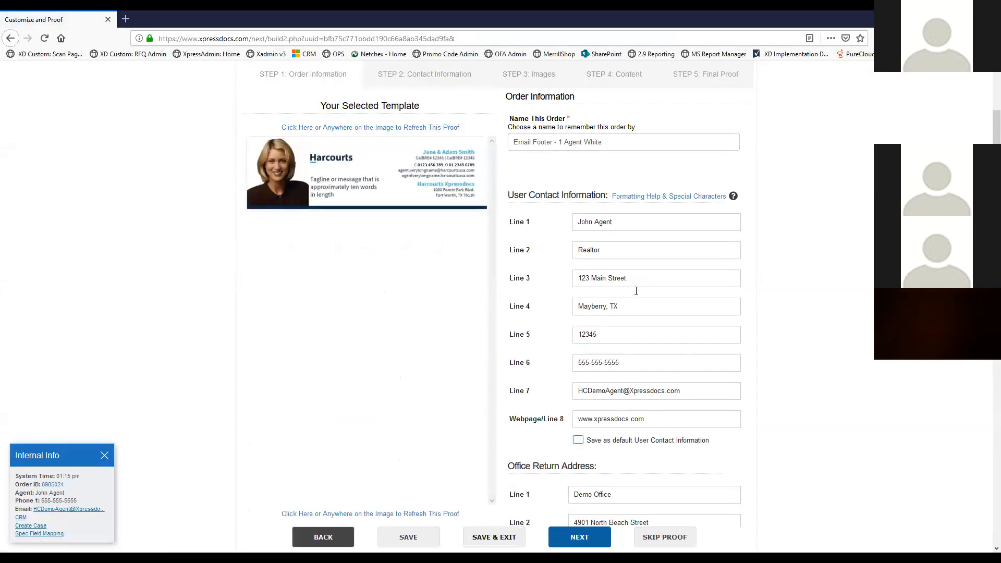
{"action": "mouse_move", "coordinate": [357, 331]}
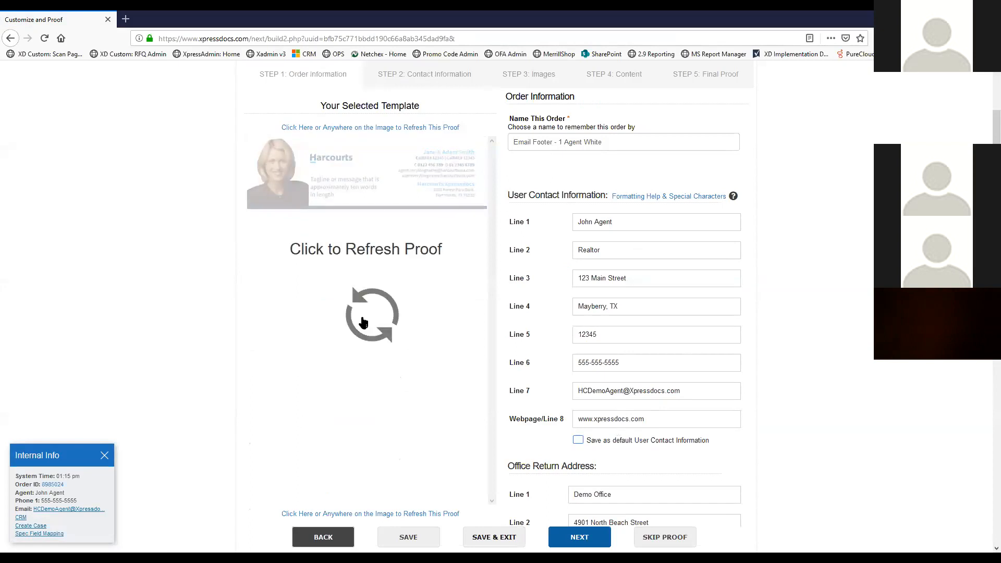
{"action": "left_click", "coordinate": [370, 317]}
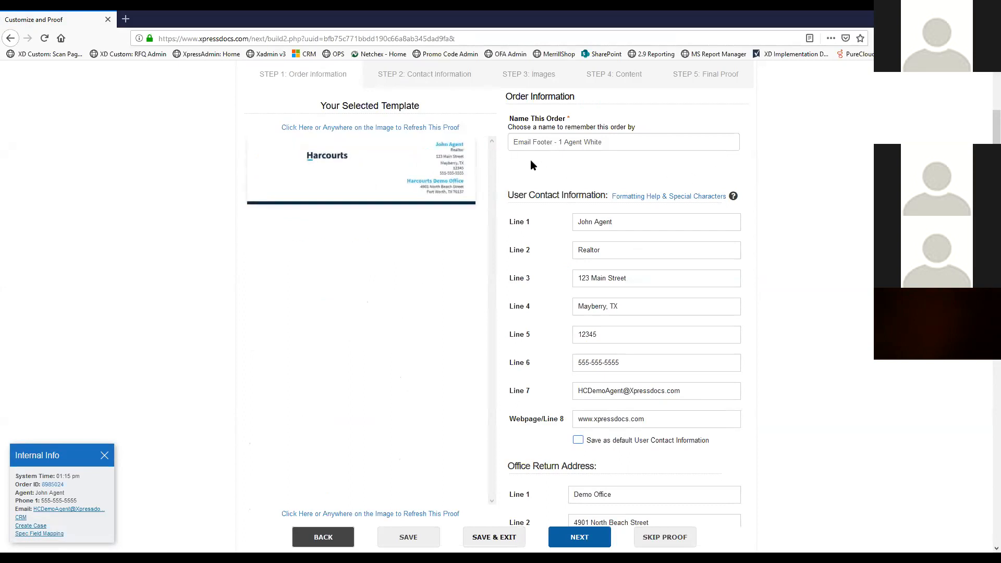
{"action": "scroll", "coordinate": [647, 258], "scroll_direction": "down", "scroll_amount": 3}
{"action": "scroll", "coordinate": [646, 256], "scroll_direction": "down", "scroll_amount": 7}
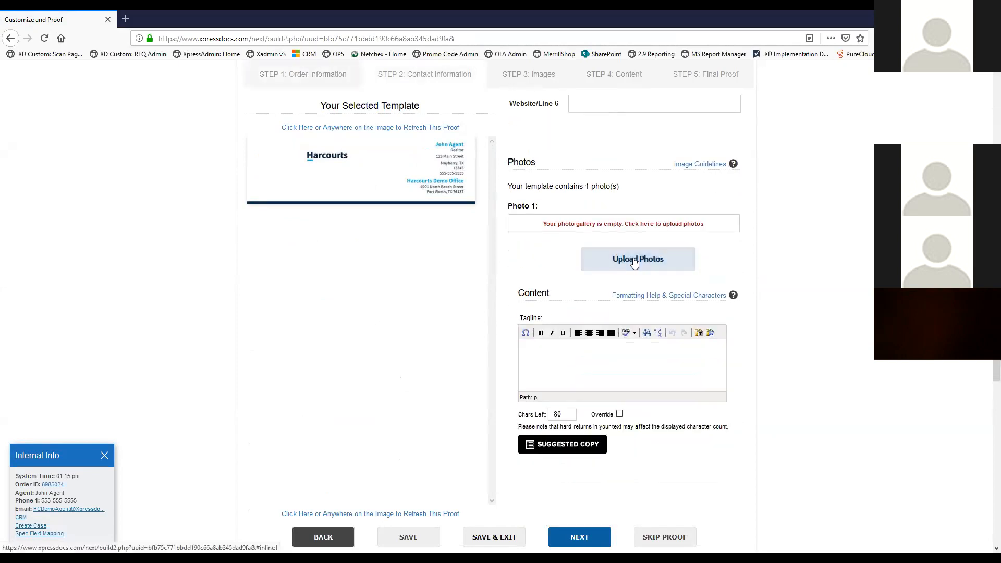
Upload MyHeadshotTransparent.png from the computer as the Photo 1 headshot and continue
{"action": "left_click", "coordinate": [634, 260]}
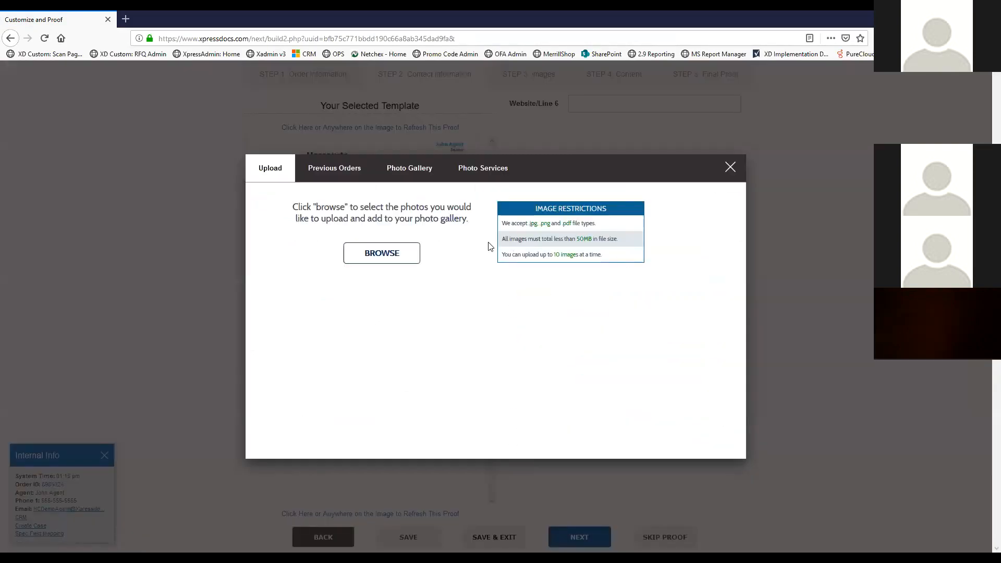
{"action": "left_click", "coordinate": [418, 256]}
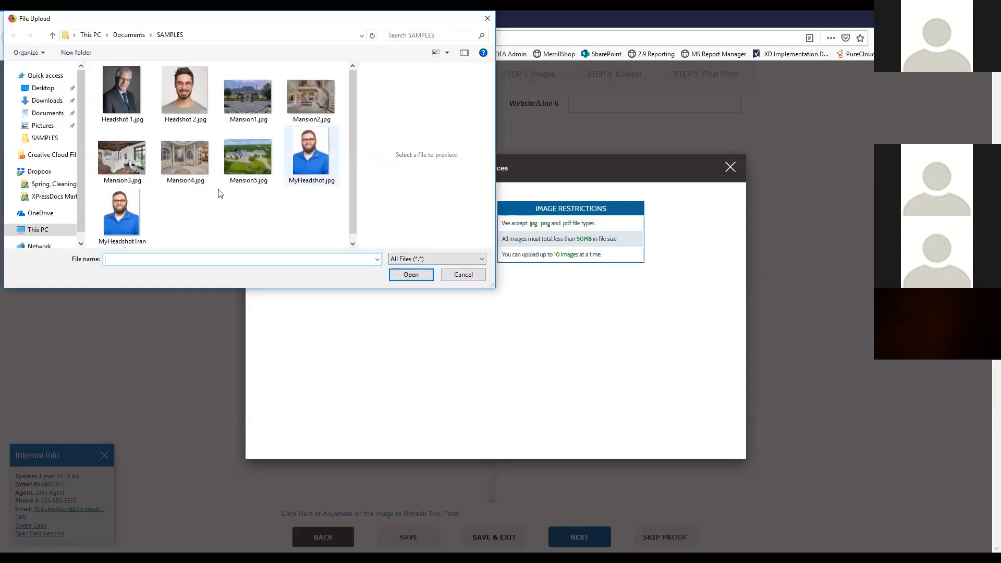
{"action": "left_click", "coordinate": [127, 208]}
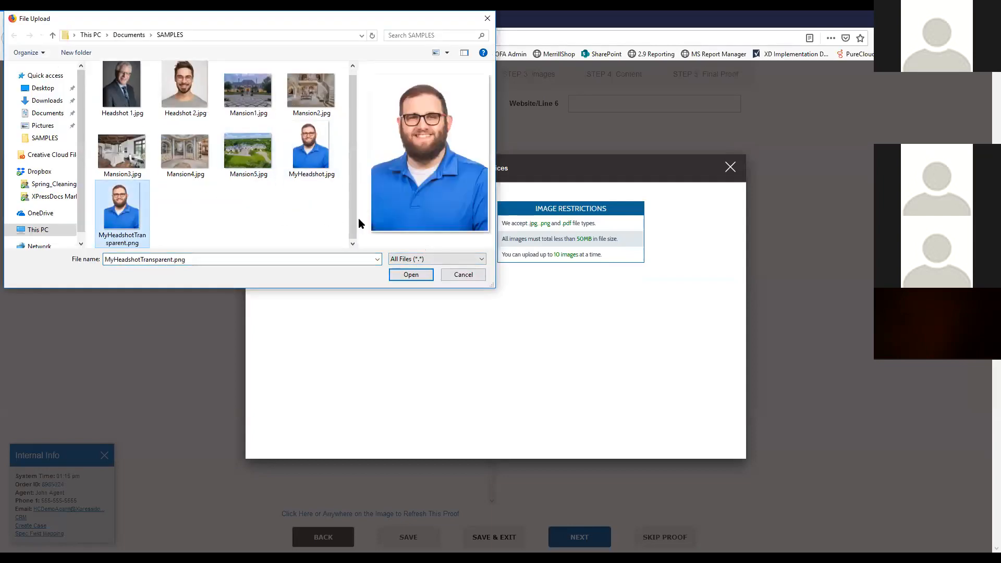
{"action": "left_click", "coordinate": [412, 275]}
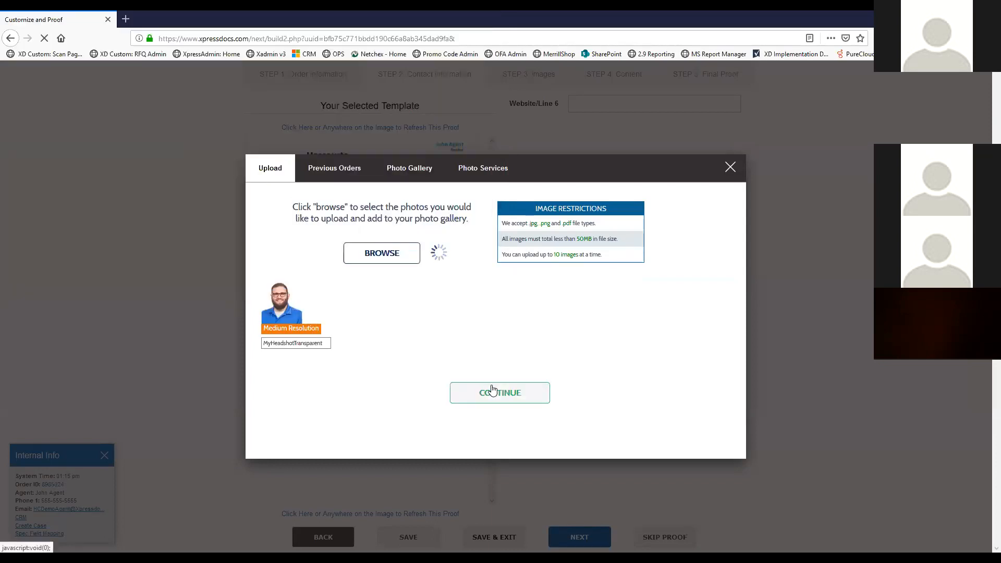
{"action": "left_click", "coordinate": [492, 391]}
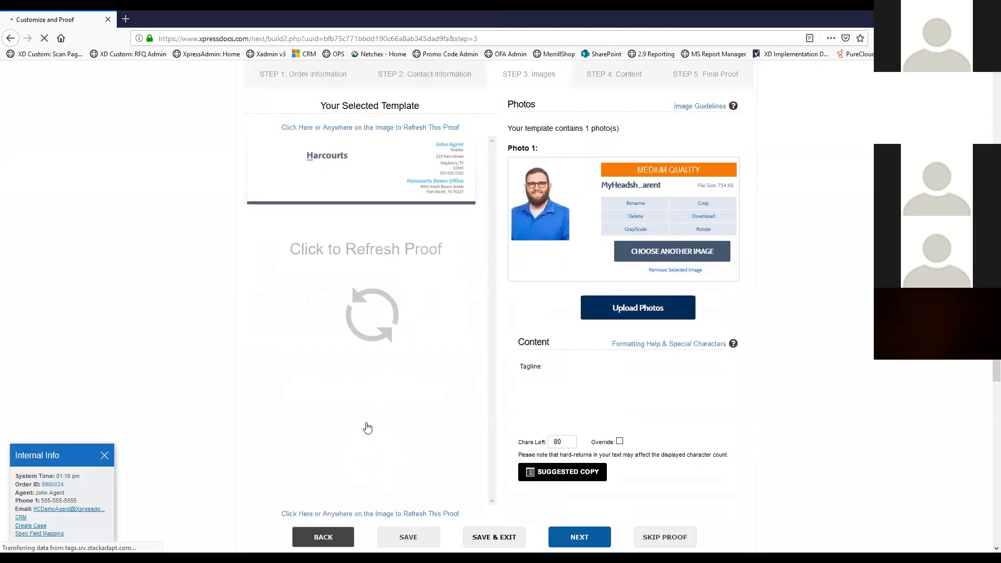
Refresh the proof with the new headshot and review the Photos and Tagline fields
{"action": "left_click", "coordinate": [367, 300]}
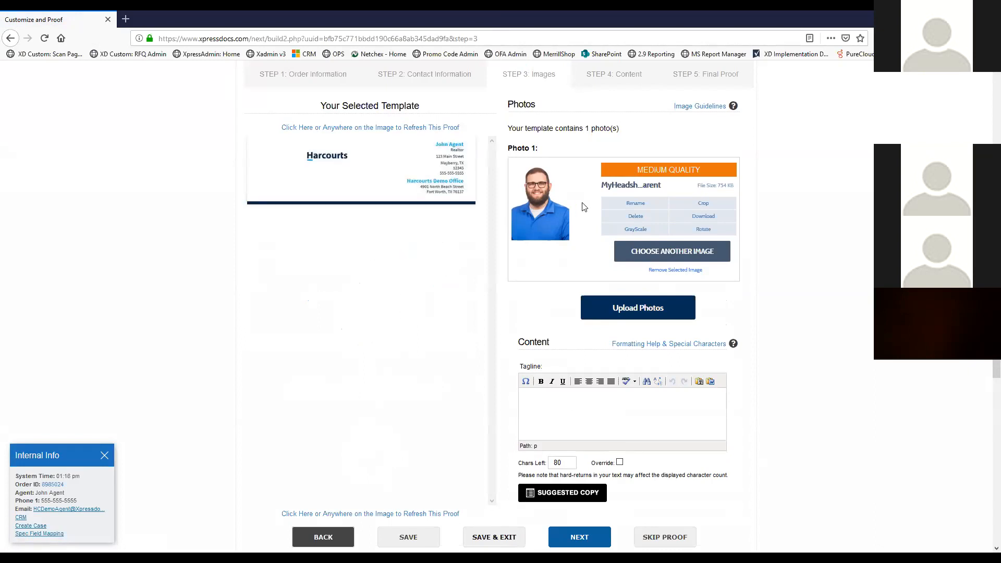
{"action": "scroll", "coordinate": [542, 260], "scroll_direction": "up", "scroll_amount": 2}
{"action": "left_click", "coordinate": [420, 307]}
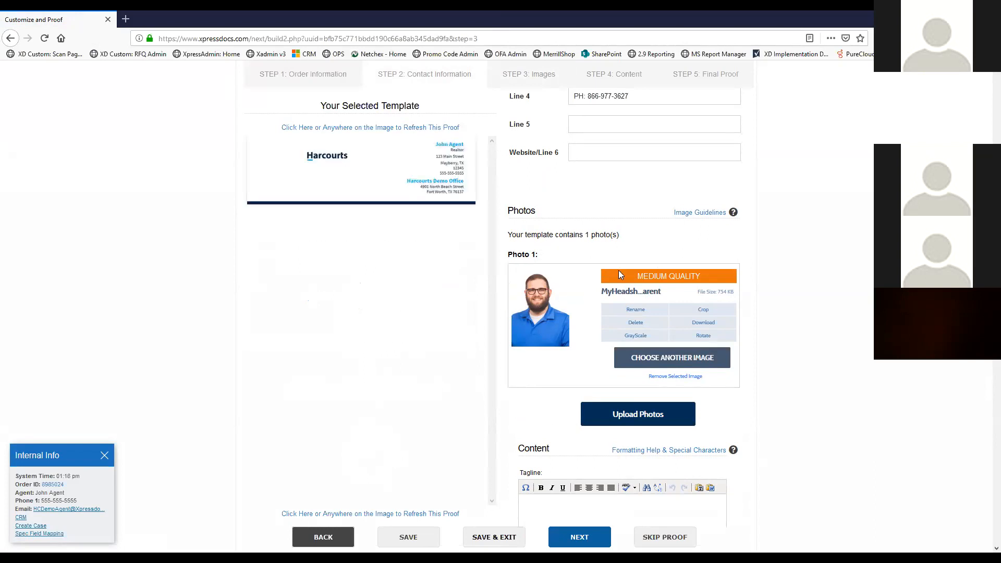
{"action": "scroll", "coordinate": [606, 227], "scroll_direction": "up", "scroll_amount": 4}
{"action": "scroll", "coordinate": [608, 306], "scroll_direction": "down", "scroll_amount": 10}
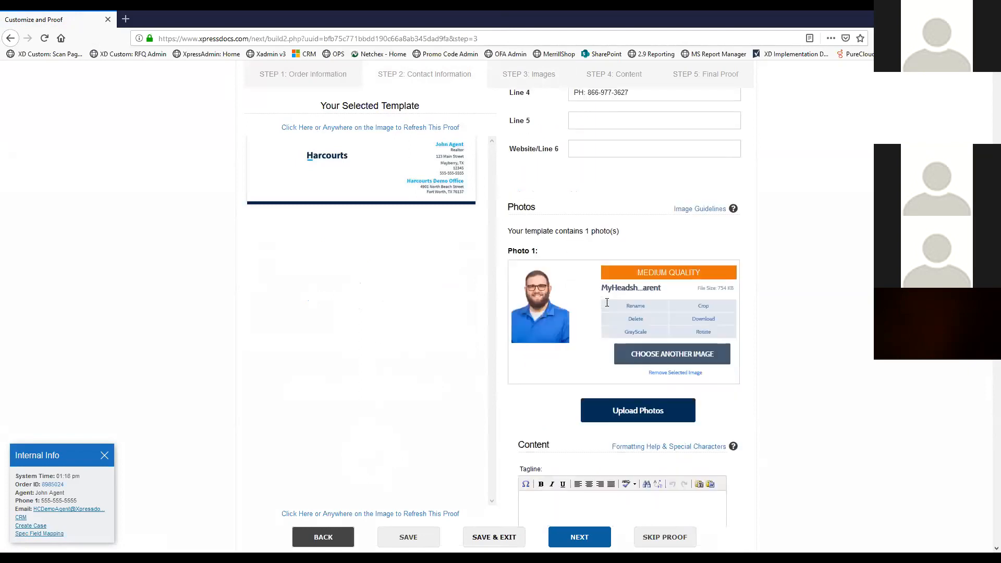
{"action": "scroll", "coordinate": [608, 306], "scroll_direction": "down", "scroll_amount": 2}
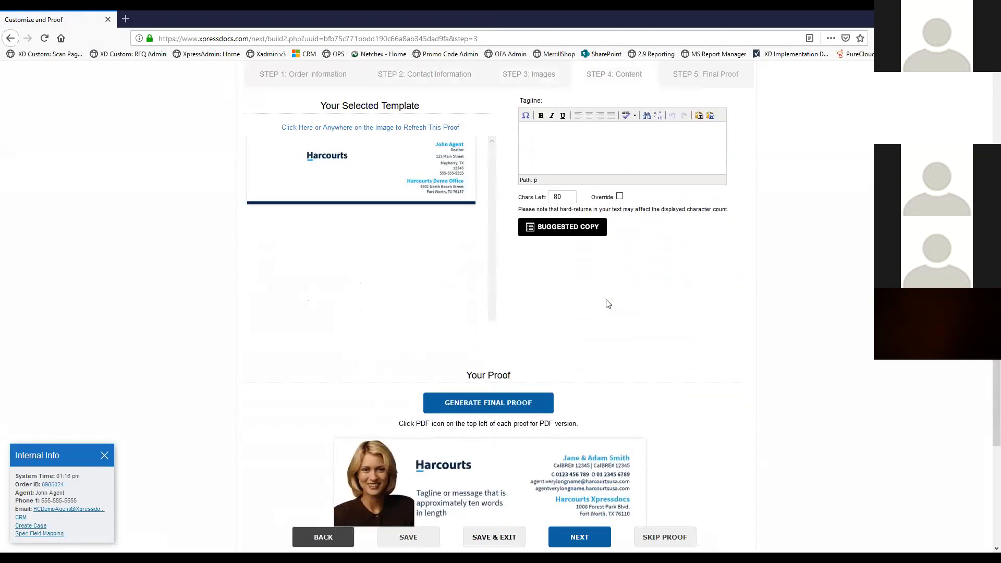
{"action": "scroll", "coordinate": [627, 194], "scroll_direction": "up", "scroll_amount": 1}
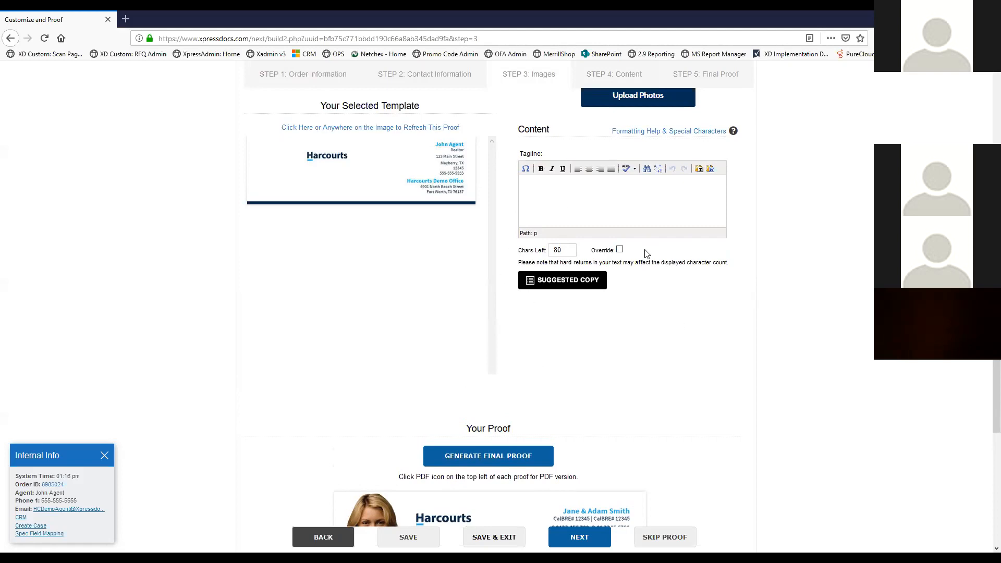
Refresh the proof again from the template image and scroll down to Your Proof
{"action": "scroll", "coordinate": [626, 209], "scroll_direction": "up", "scroll_amount": 10}
{"action": "scroll", "coordinate": [598, 203], "scroll_direction": "down", "scroll_amount": 1}
{"action": "scroll", "coordinate": [598, 204], "scroll_direction": "down", "scroll_amount": 5}
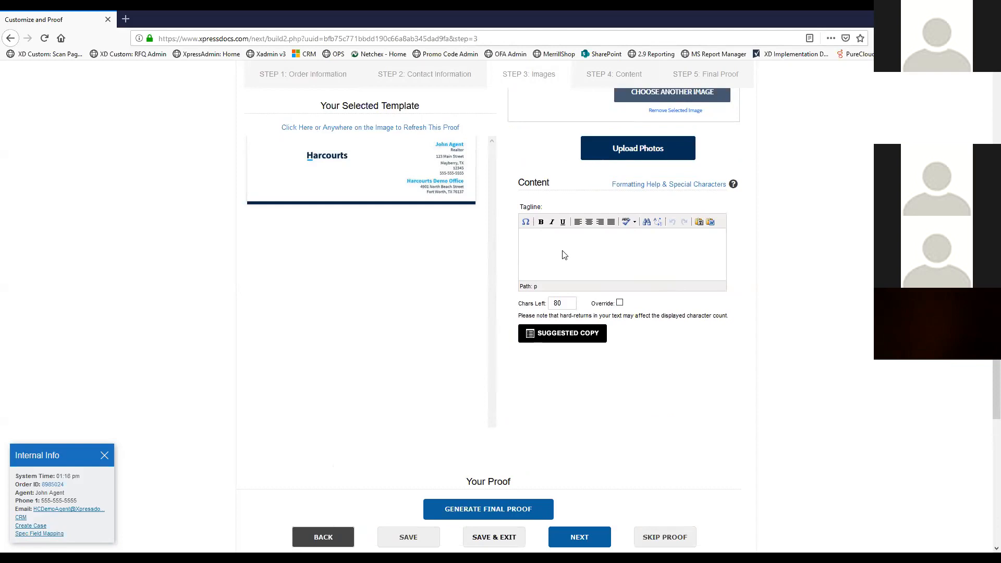
{"action": "left_click", "coordinate": [297, 183]}
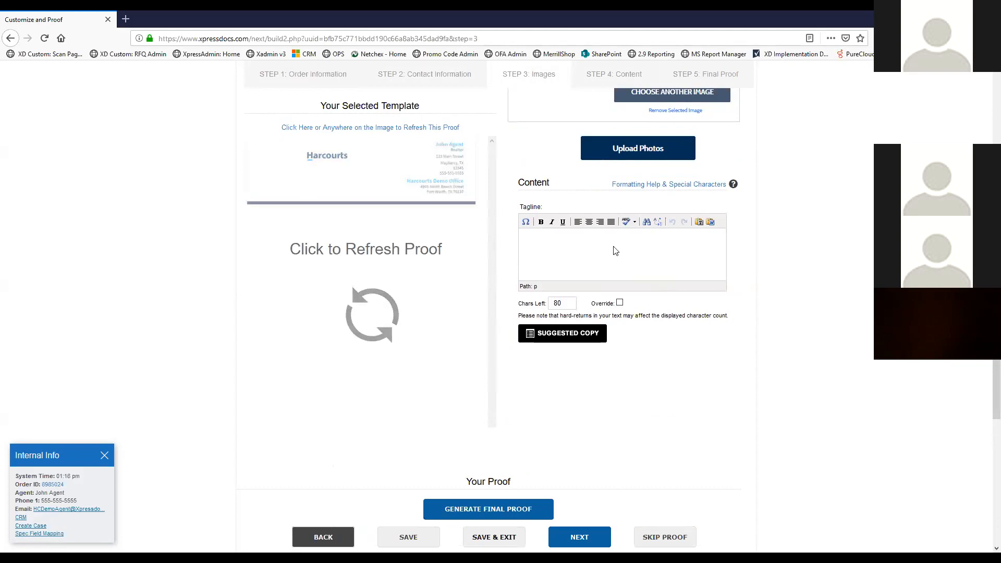
{"action": "scroll", "coordinate": [518, 263], "scroll_direction": "down", "scroll_amount": 5}
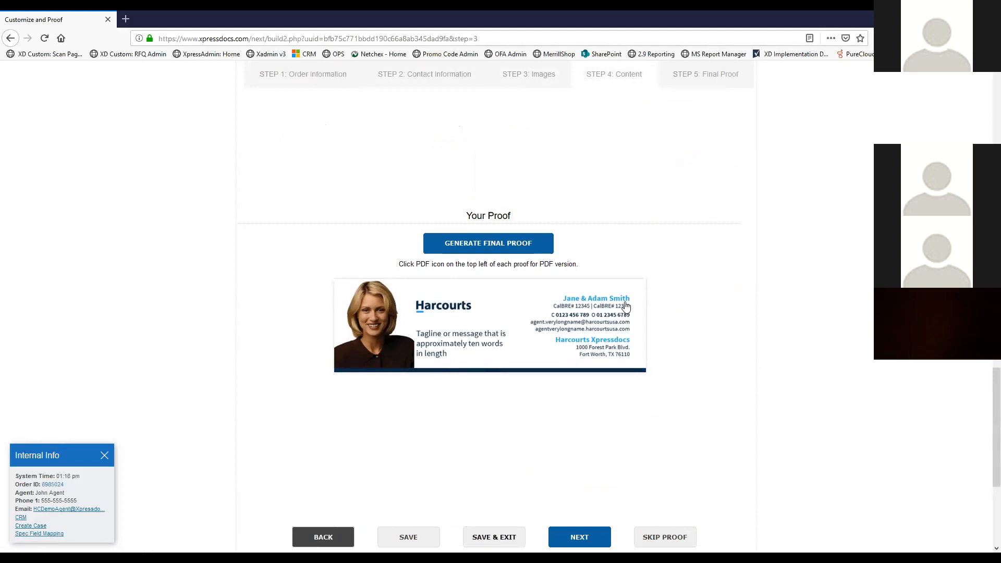
Generate the final proof, accept the Terms and Acknowledgement, and continue to Delivery Method
{"action": "scroll", "coordinate": [601, 346], "scroll_direction": "down", "scroll_amount": 3}
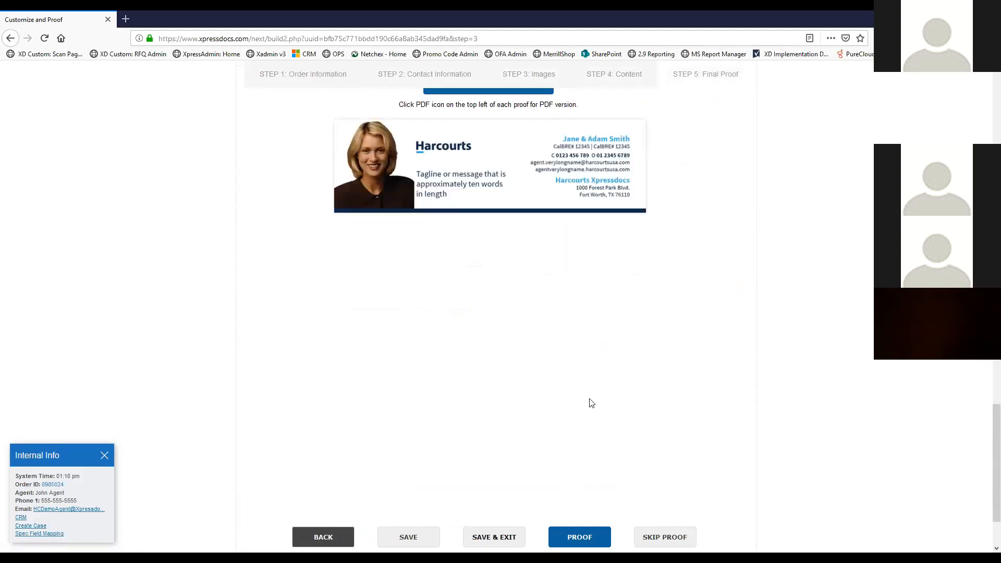
{"action": "left_click", "coordinate": [587, 541]}
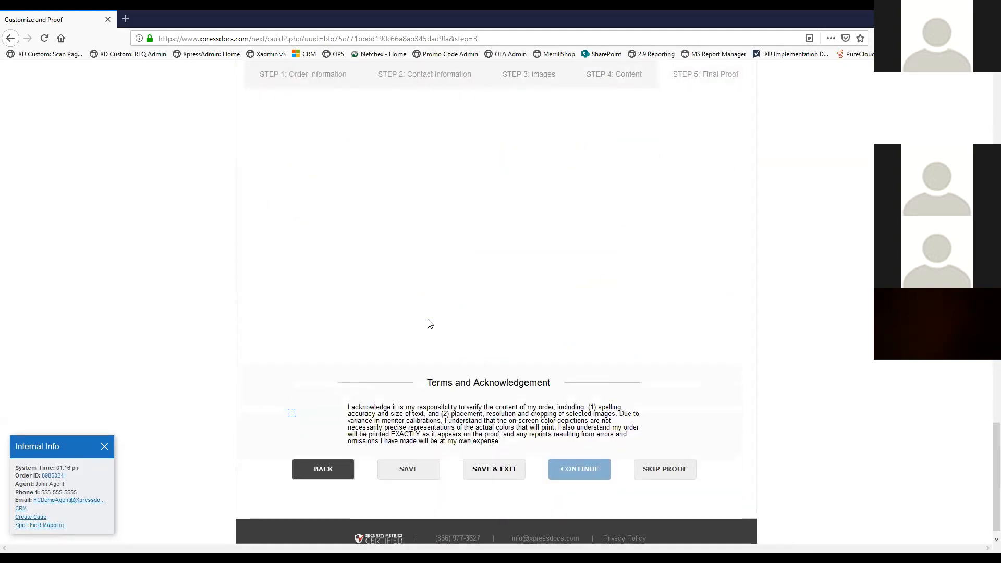
{"action": "left_click", "coordinate": [291, 397]}
{"action": "left_click", "coordinate": [579, 455]}
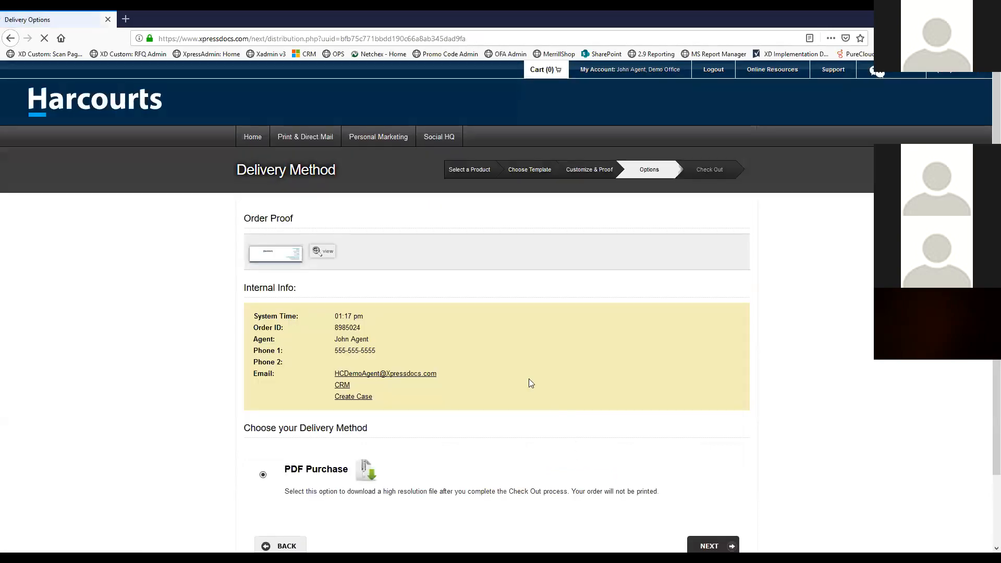
Choose PDF Purchase delivery for the email footer and proceed to checkout
{"action": "scroll", "coordinate": [487, 334], "scroll_direction": "down", "scroll_amount": 3}
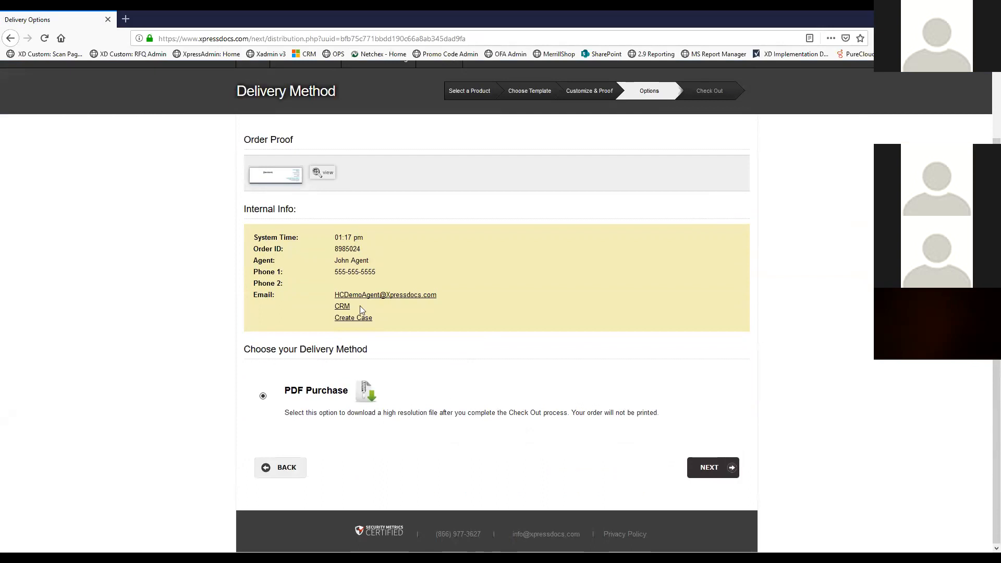
{"action": "left_click", "coordinate": [708, 471]}
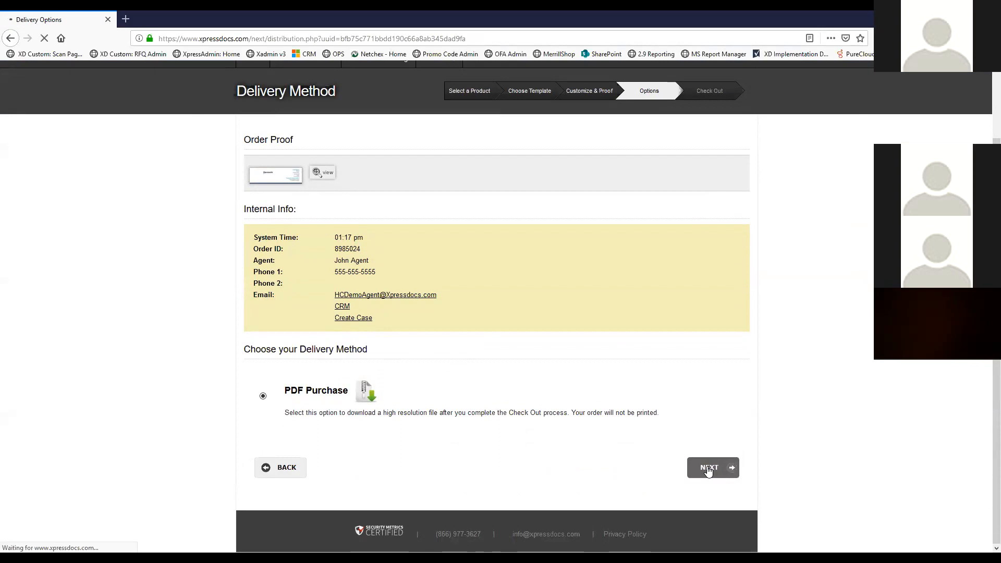
{"action": "scroll", "coordinate": [523, 343], "scroll_direction": "down", "scroll_amount": 3}
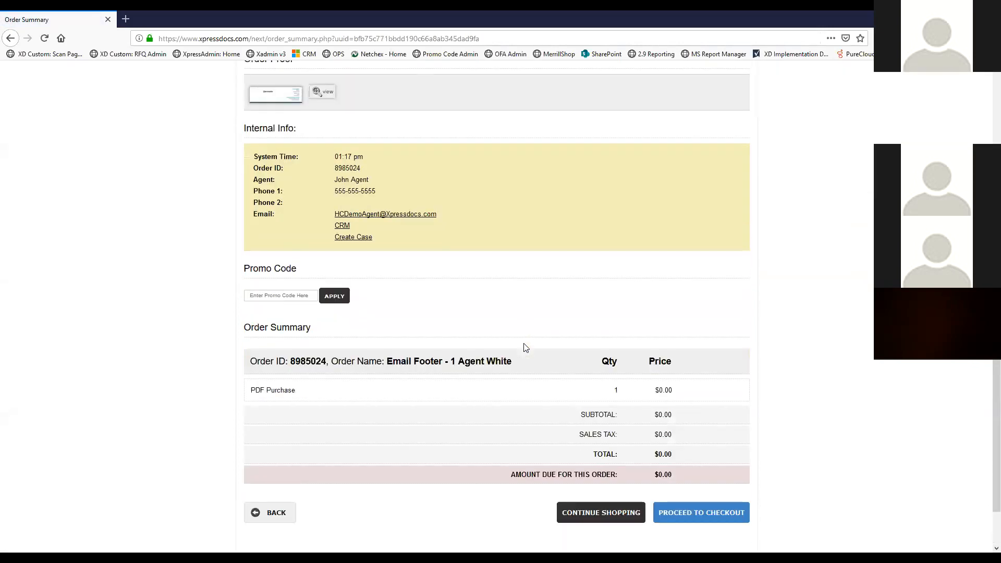
{"action": "scroll", "coordinate": [526, 347], "scroll_direction": "down", "scroll_amount": 1}
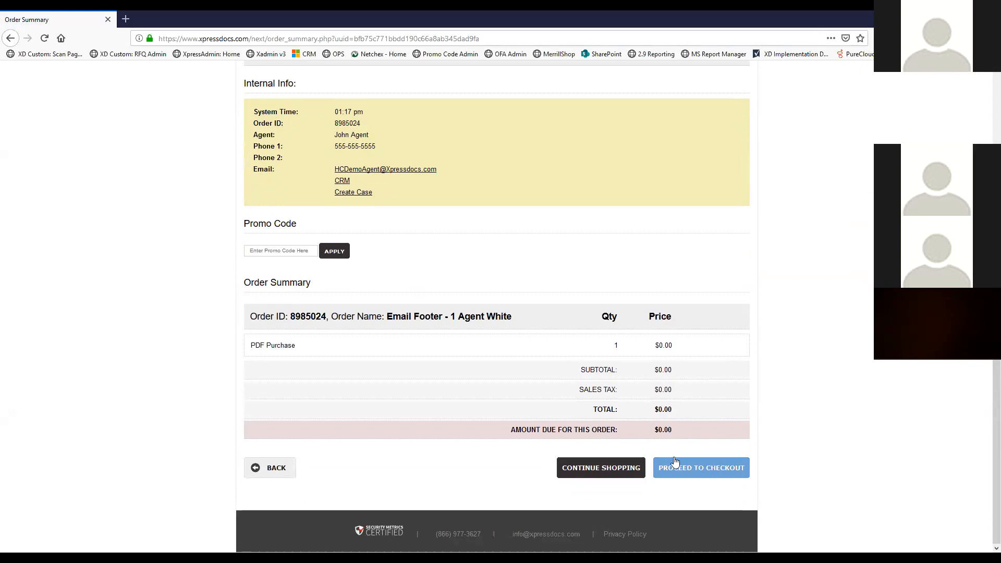
{"action": "left_click", "coordinate": [700, 469]}
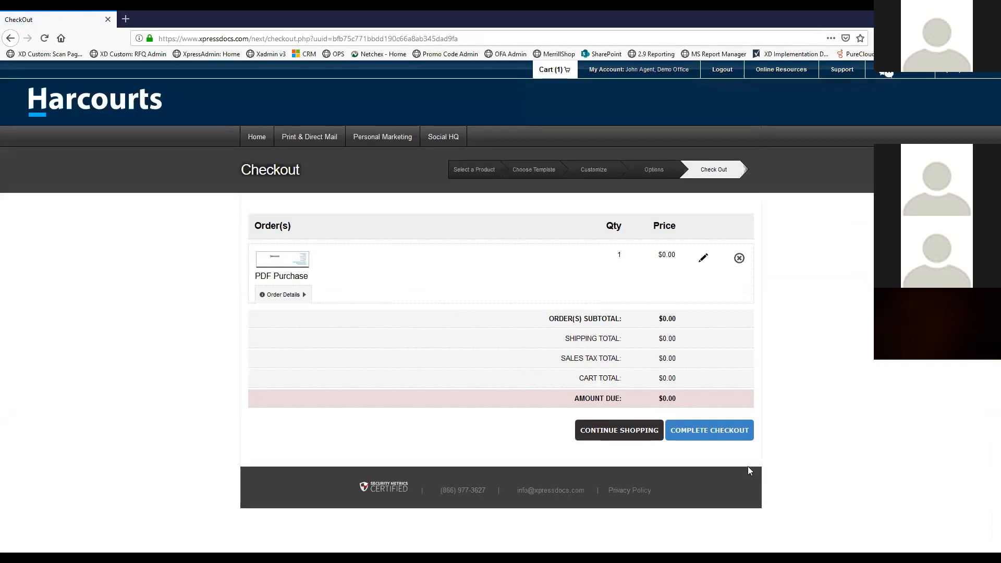
Review the Email Footer - 1 Agent White line items and complete checkout at $0.00
{"action": "left_click", "coordinate": [283, 295]}
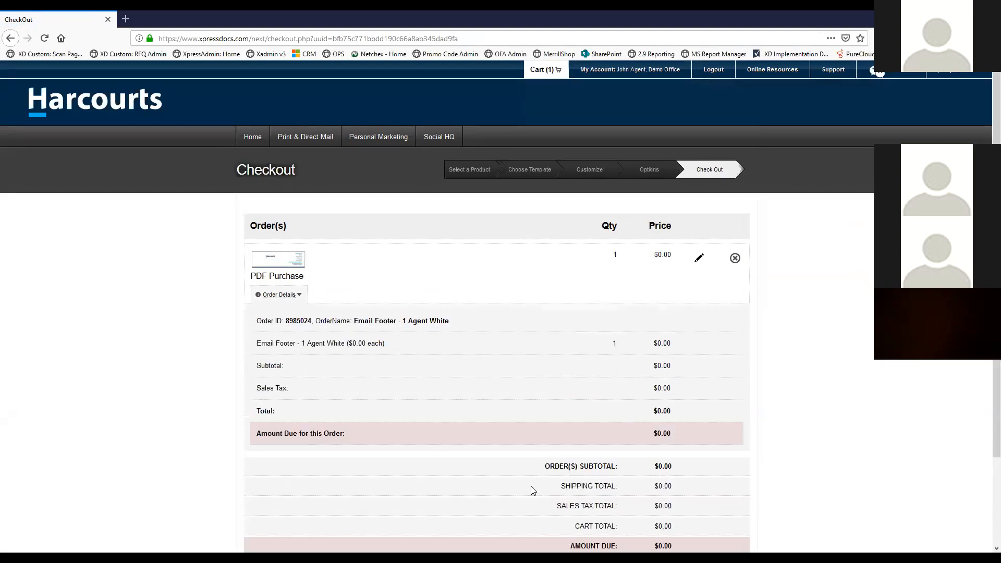
{"action": "scroll", "coordinate": [514, 306], "scroll_direction": "down", "scroll_amount": 3}
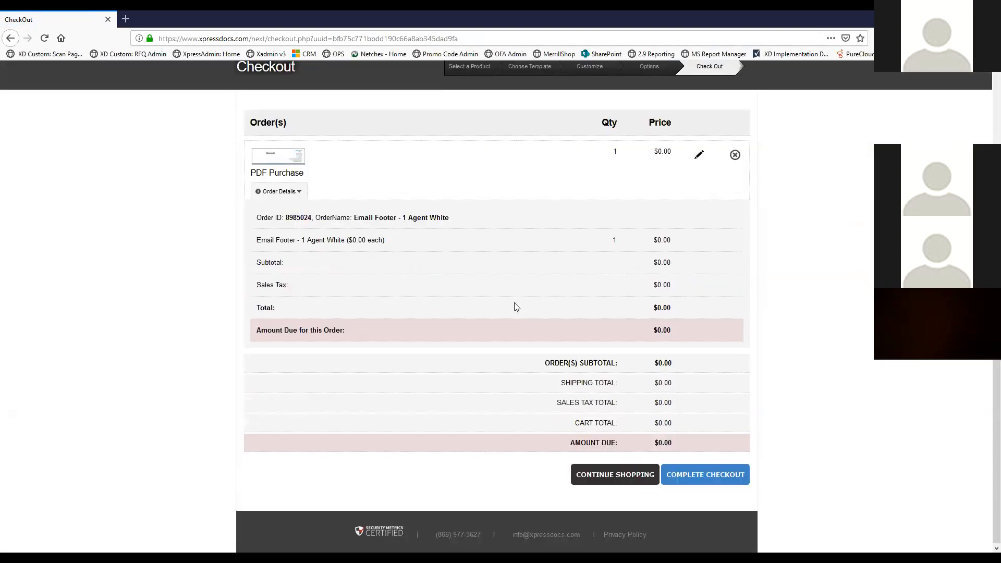
{"action": "left_click", "coordinate": [686, 479]}
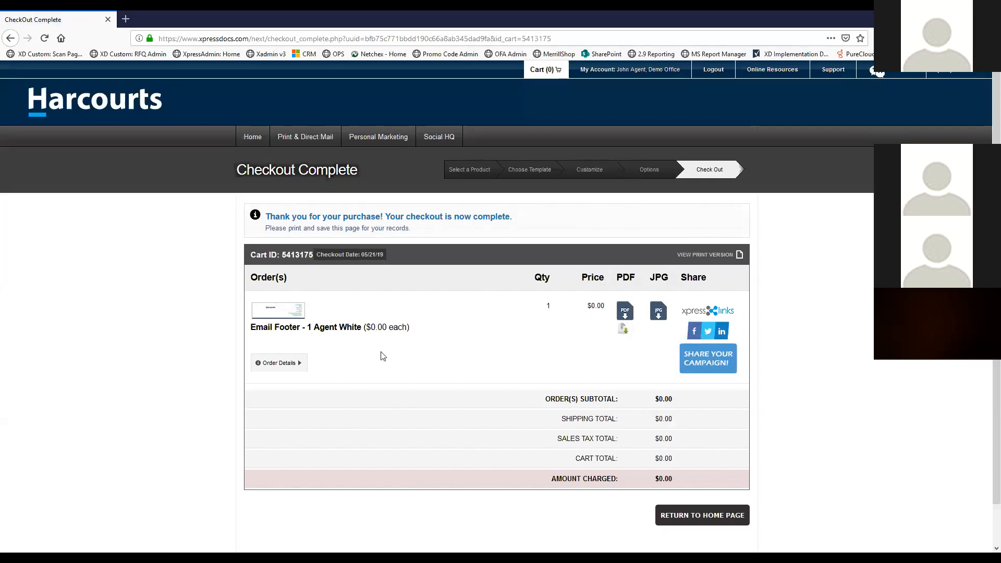
Expand the completed order's details showing Email Footer - 1 Agent White at $0.00
{"action": "left_click", "coordinate": [291, 364]}
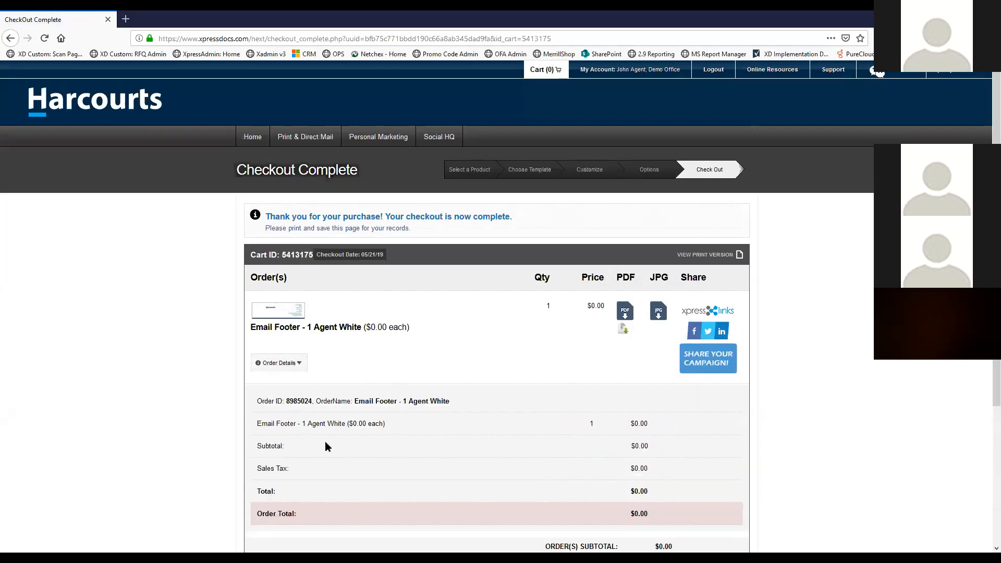
{"action": "scroll", "coordinate": [412, 422], "scroll_direction": "down", "scroll_amount": 3}
{"action": "scroll", "coordinate": [598, 332], "scroll_direction": "up", "scroll_amount": 1}
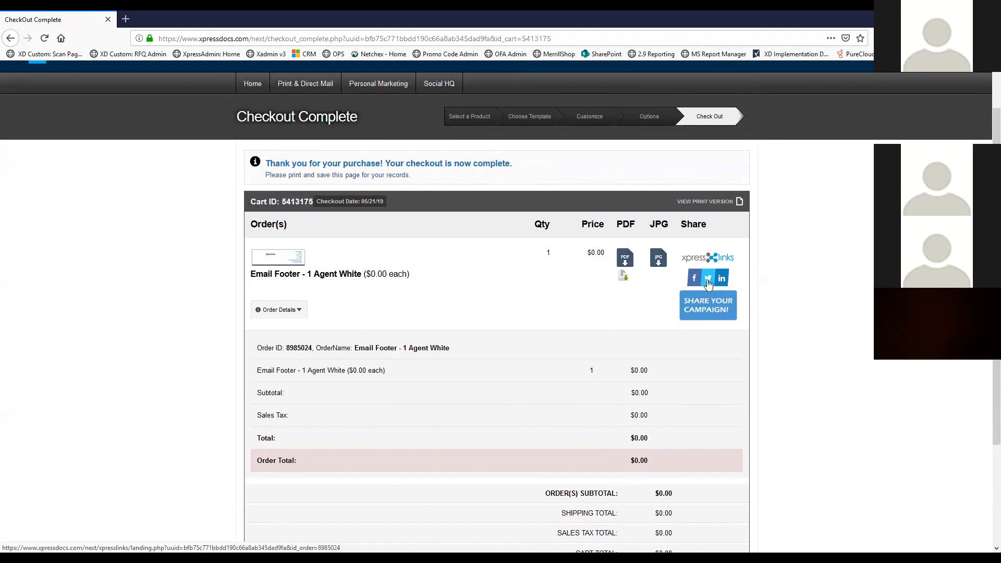
{"action": "left_click", "coordinate": [708, 307]}
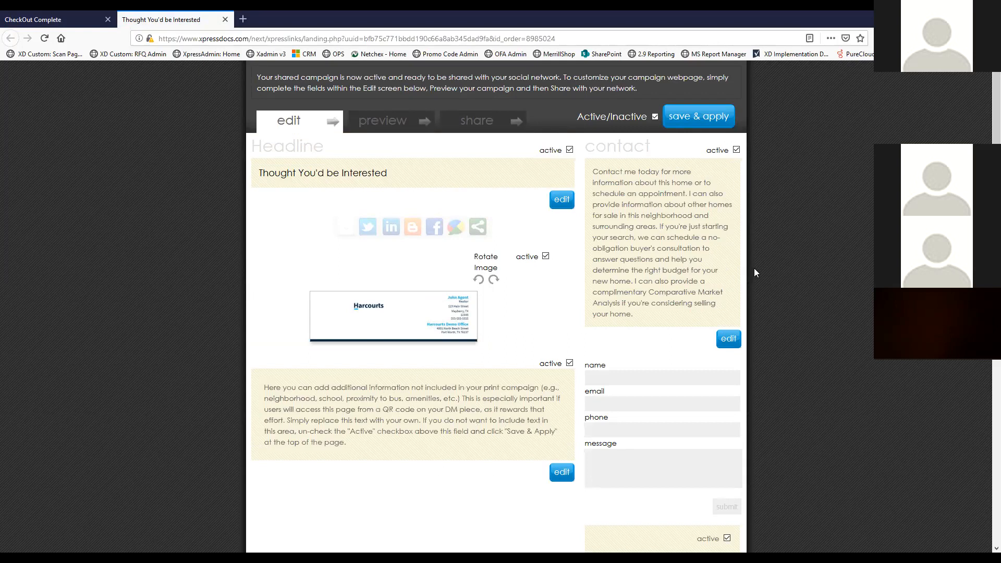
{"action": "scroll", "coordinate": [754, 273], "scroll_direction": "down", "scroll_amount": 5}
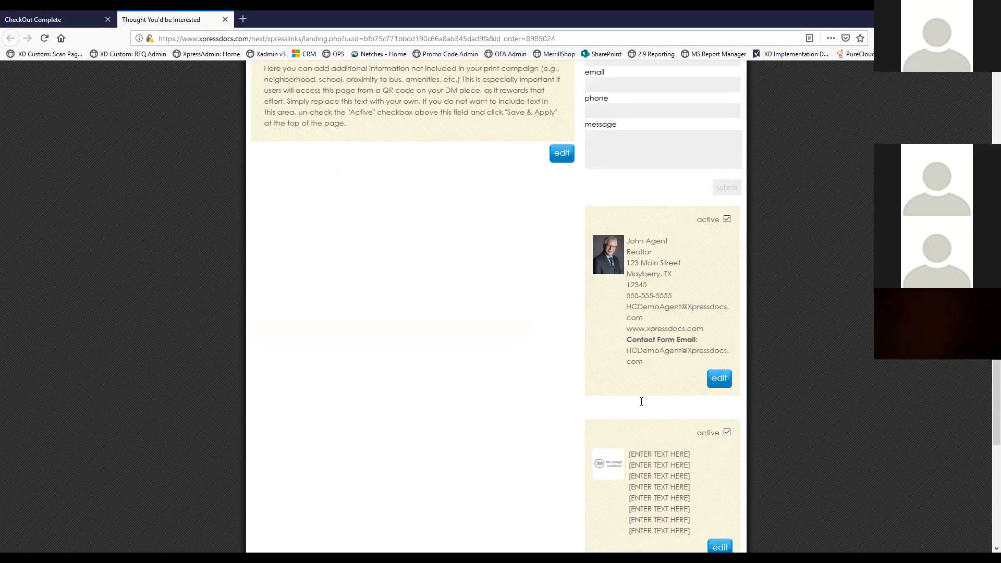
{"action": "left_click_drag", "start_coordinate": [652, 364], "coordinate": [627, 354]}
{"action": "left_click", "coordinate": [375, 125]}
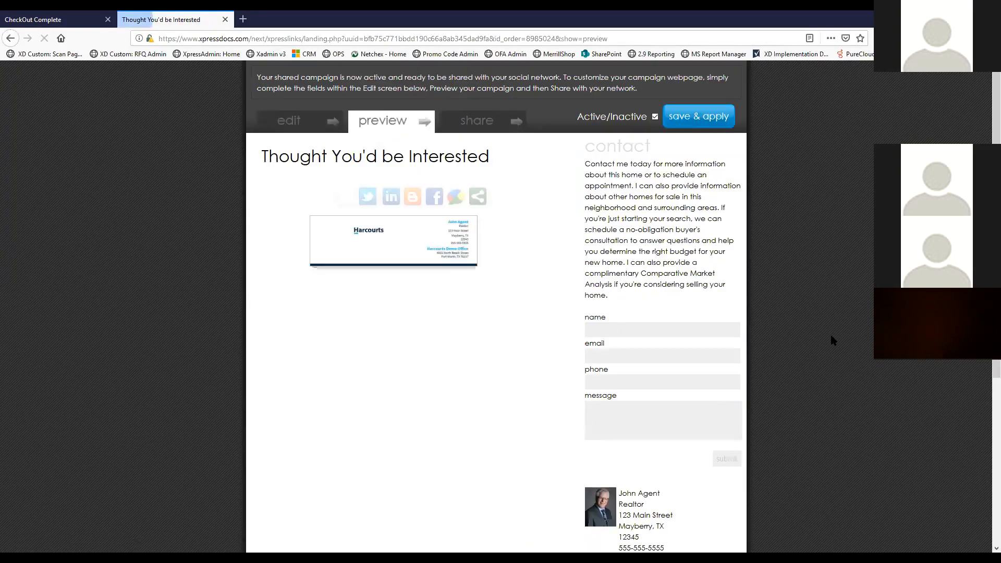
{"action": "scroll", "coordinate": [781, 304], "scroll_direction": "down", "scroll_amount": 3}
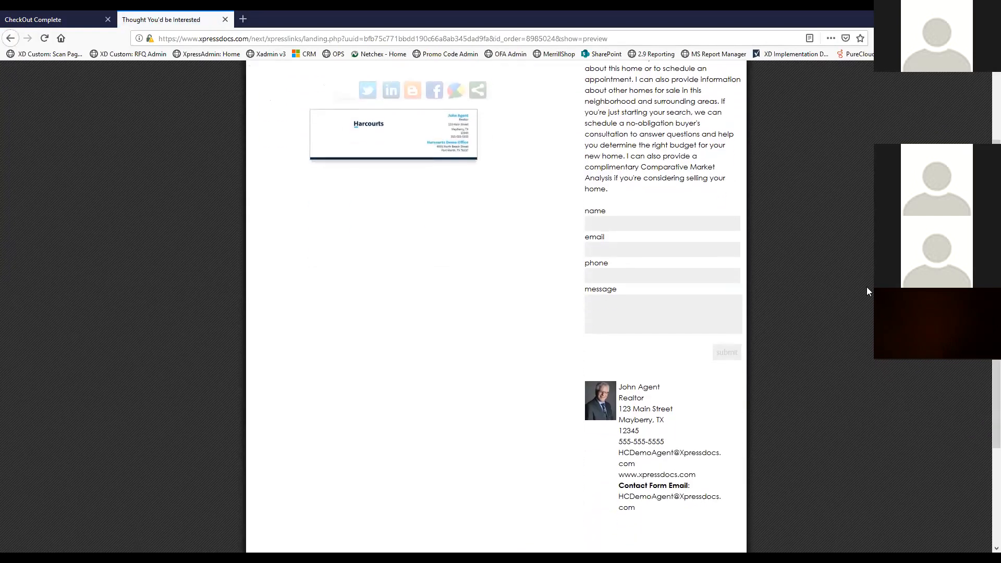
{"action": "scroll", "coordinate": [623, 304], "scroll_direction": "up", "scroll_amount": 1}
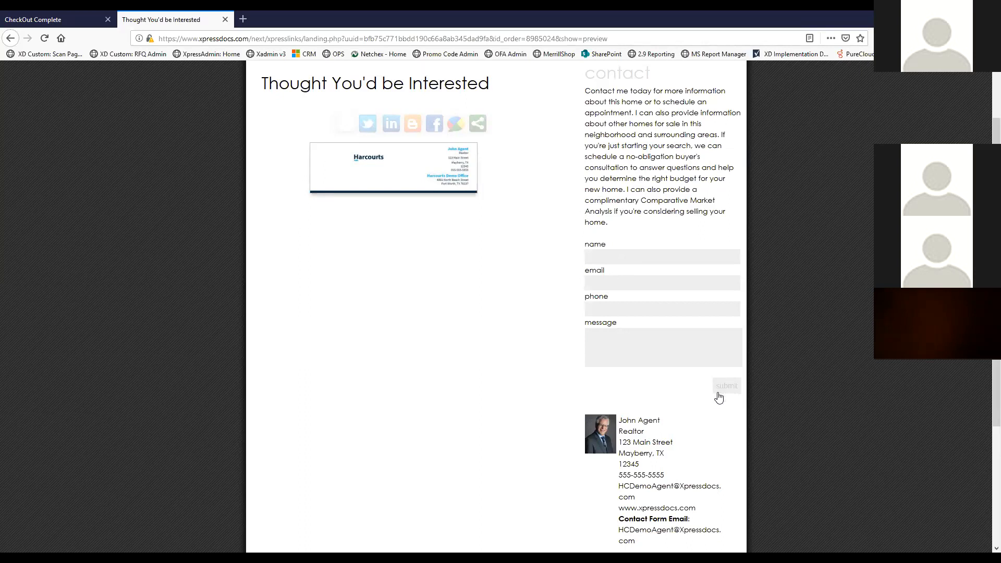
{"action": "scroll", "coordinate": [701, 412], "scroll_direction": "down", "scroll_amount": 3}
{"action": "left_click_drag", "start_coordinate": [642, 386], "coordinate": [616, 373]}
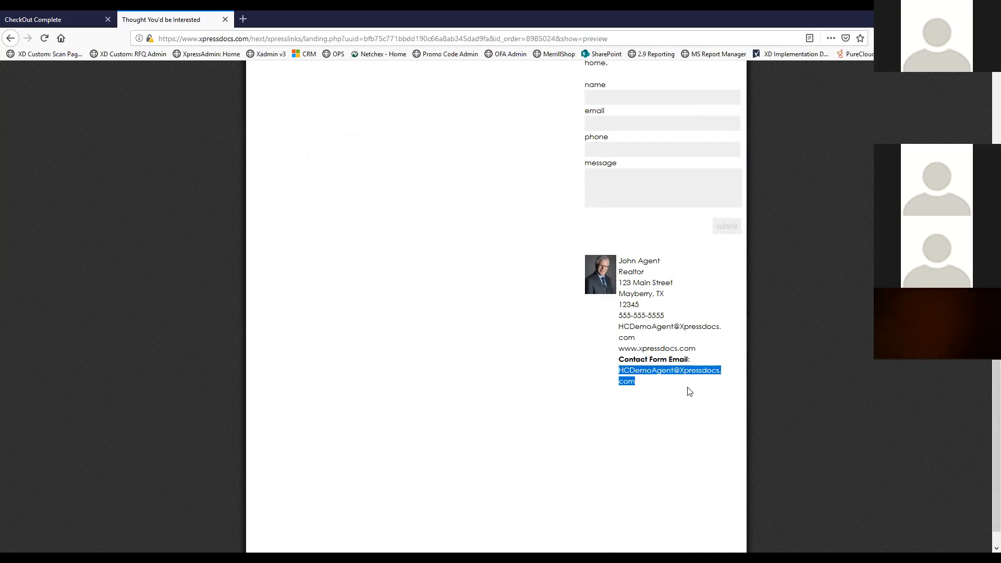
{"action": "left_click", "coordinate": [669, 385]}
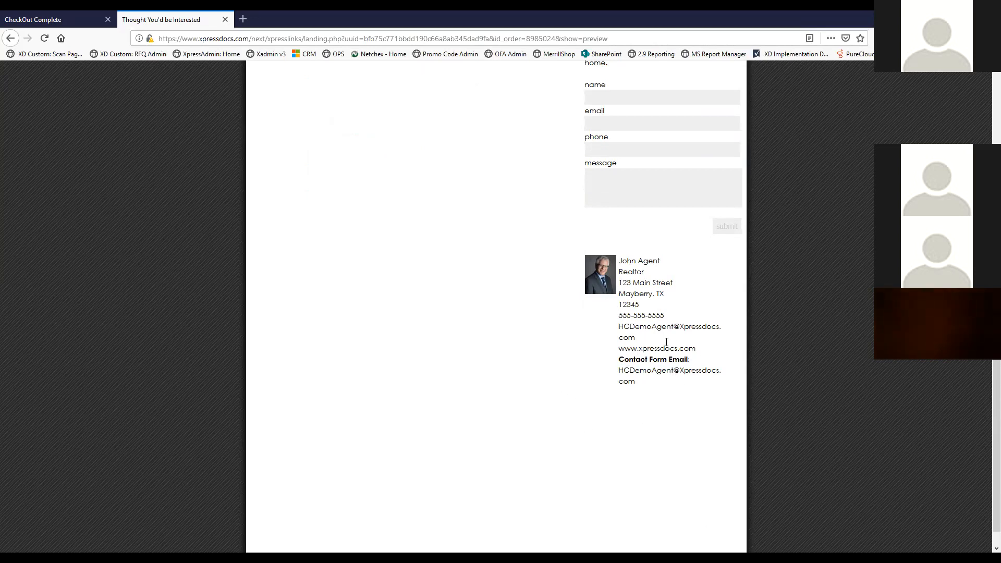
{"action": "scroll", "coordinate": [675, 347], "scroll_direction": "up", "scroll_amount": 3}
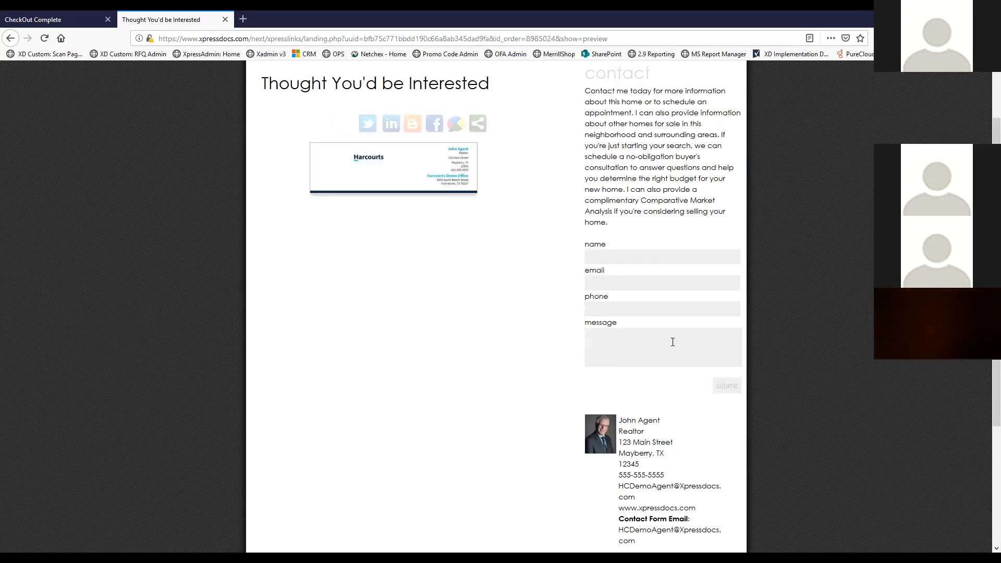
{"action": "scroll", "coordinate": [664, 326], "scroll_direction": "up", "scroll_amount": 2}
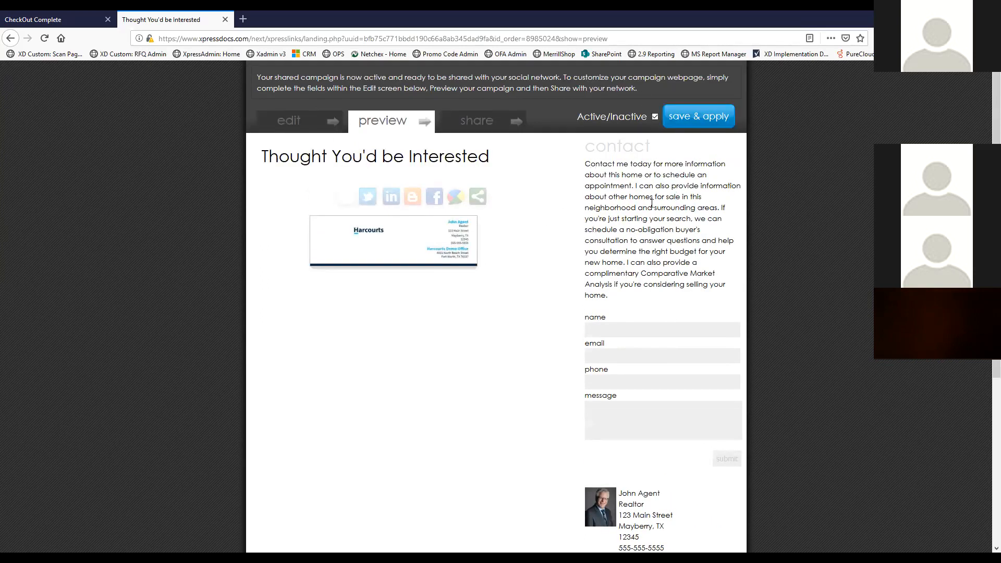
{"action": "left_click", "coordinate": [225, 20]}
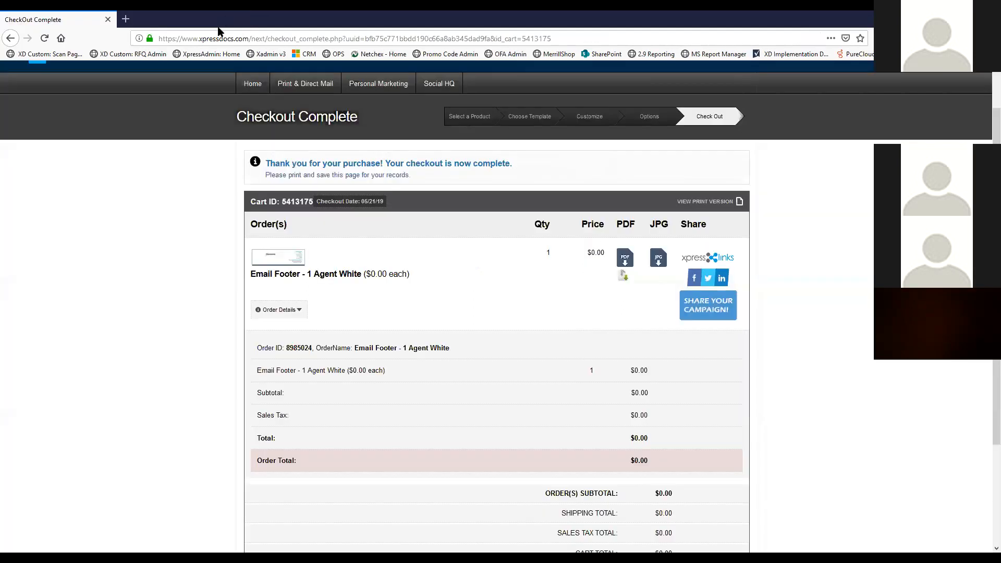
Return from Checkout Complete to the On-Demand Marketing Home page
{"action": "left_click", "coordinate": [250, 87]}
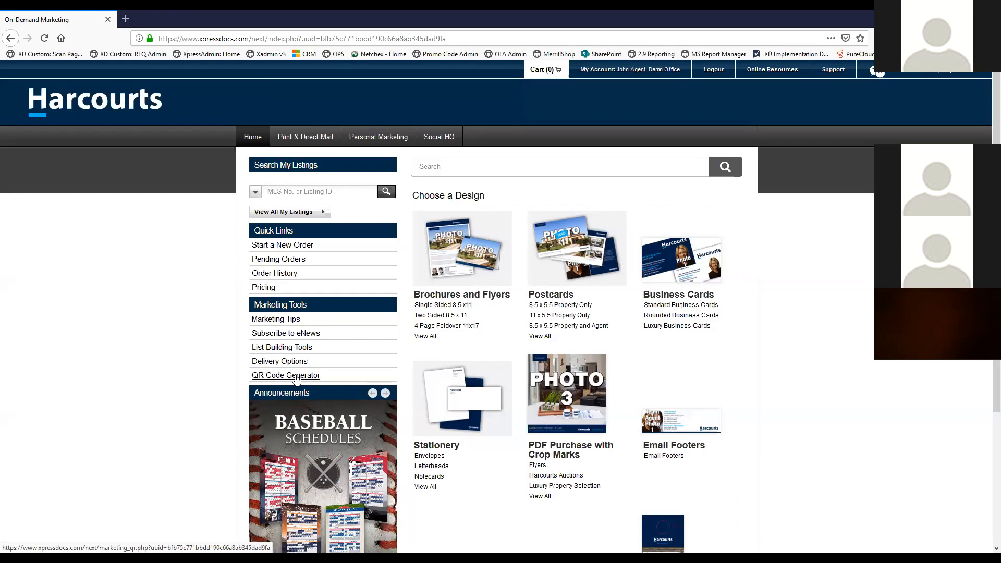
{"action": "left_click", "coordinate": [295, 379]}
{"action": "left_click", "coordinate": [363, 328]}
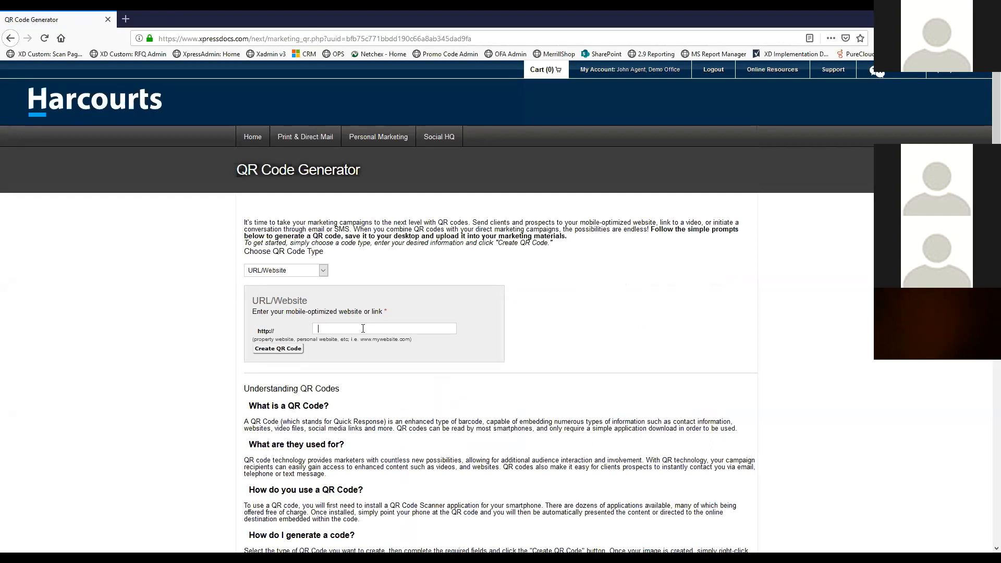
{"action": "type", "text": "www.xpressdocs"}
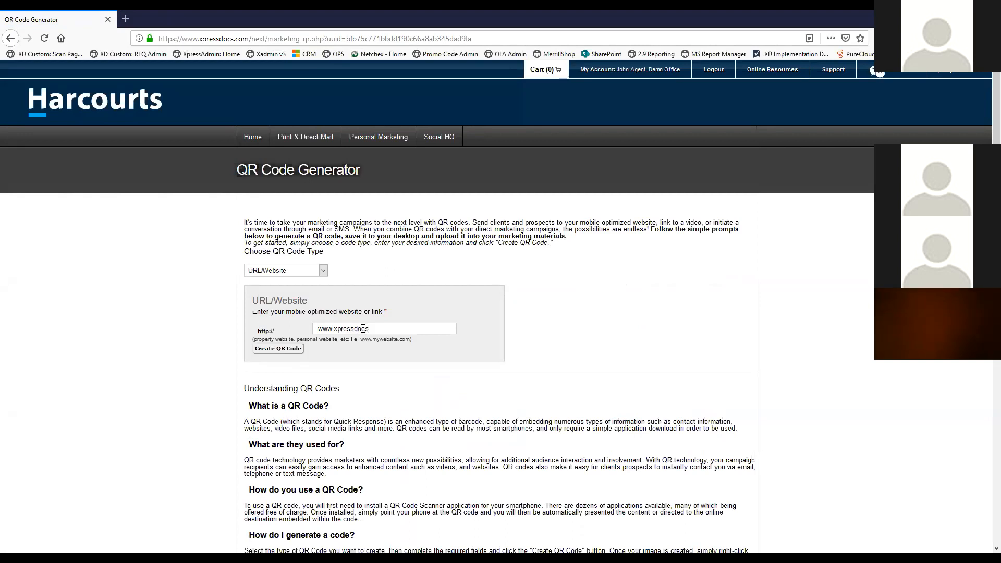
{"action": "type", "text": ".com"}
{"action": "left_click", "coordinate": [273, 349]}
{"action": "scroll", "coordinate": [678, 355], "scroll_direction": "down", "scroll_amount": 3}
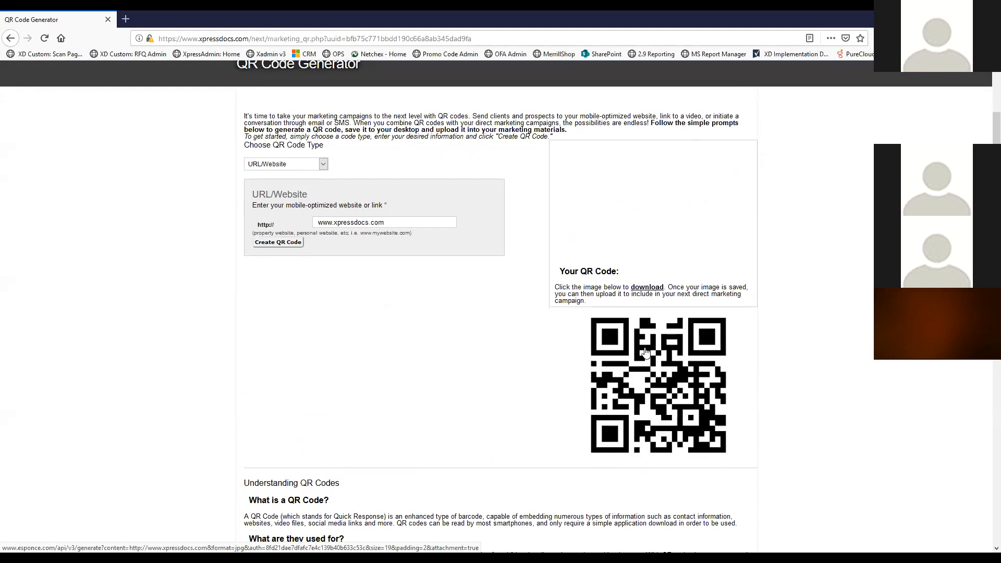
{"action": "left_click_drag", "start_coordinate": [413, 222], "coordinate": [243, 212]}
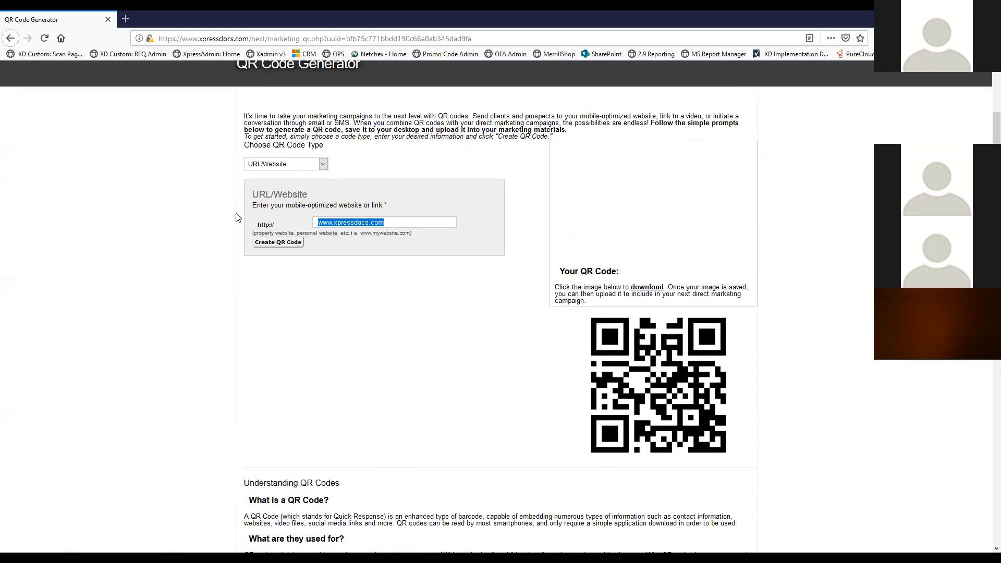
{"action": "scroll", "coordinate": [245, 216], "scroll_direction": "up", "scroll_amount": 3}
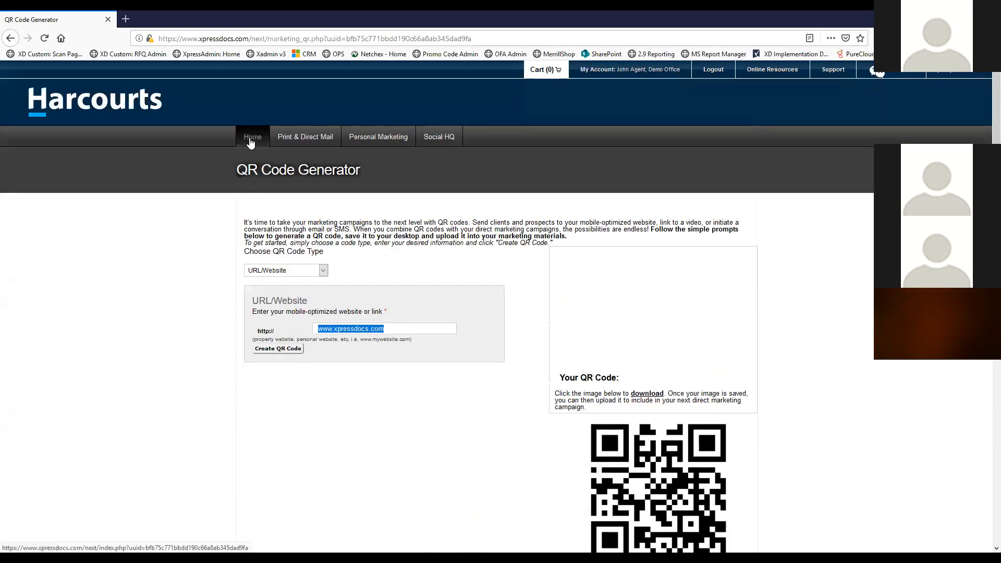
Return to the site's Home page, then switch to the PowerPoint slide show
{"action": "left_click", "coordinate": [250, 139]}
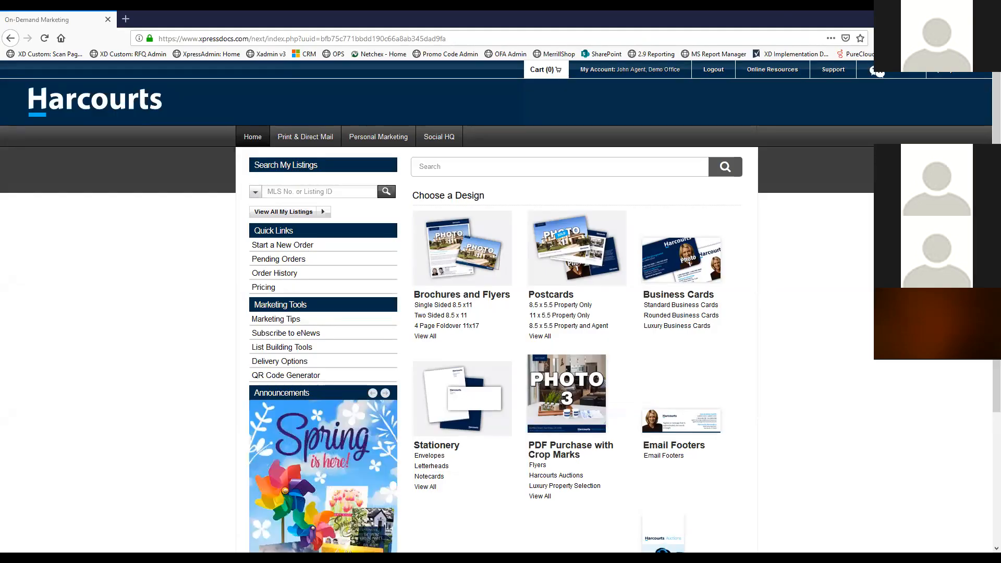
{"action": "key", "text": "alt+Tab"}
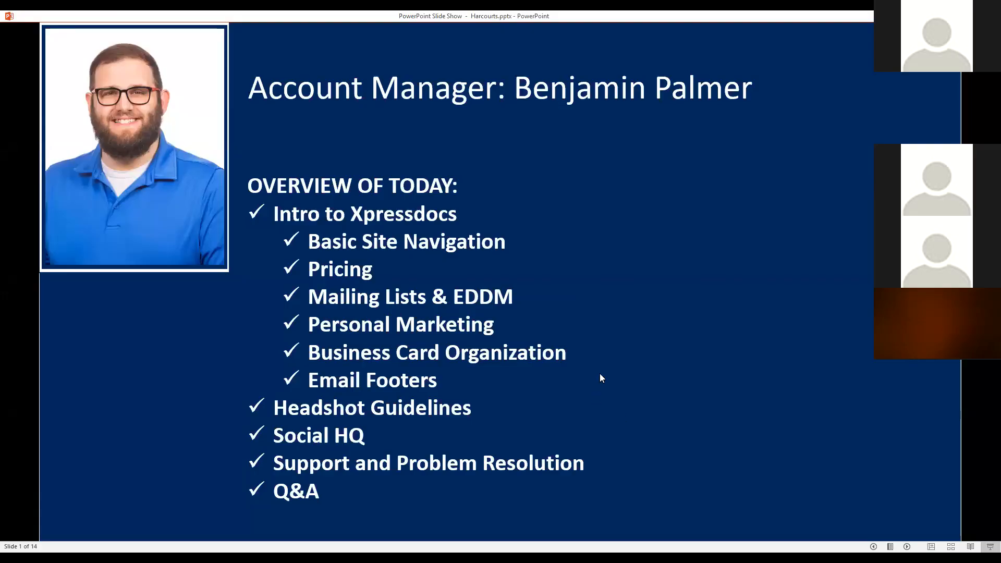